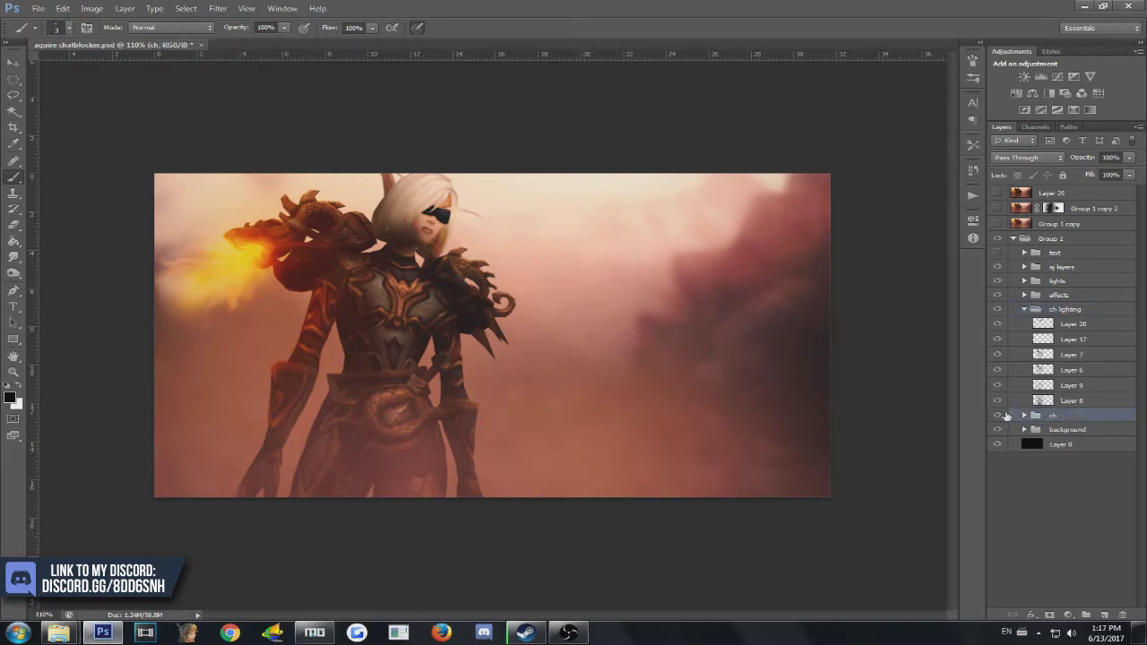
# Look through the contents of the ch group and compare the image with the group hidden and shown
pyautogui.click(1025, 415)
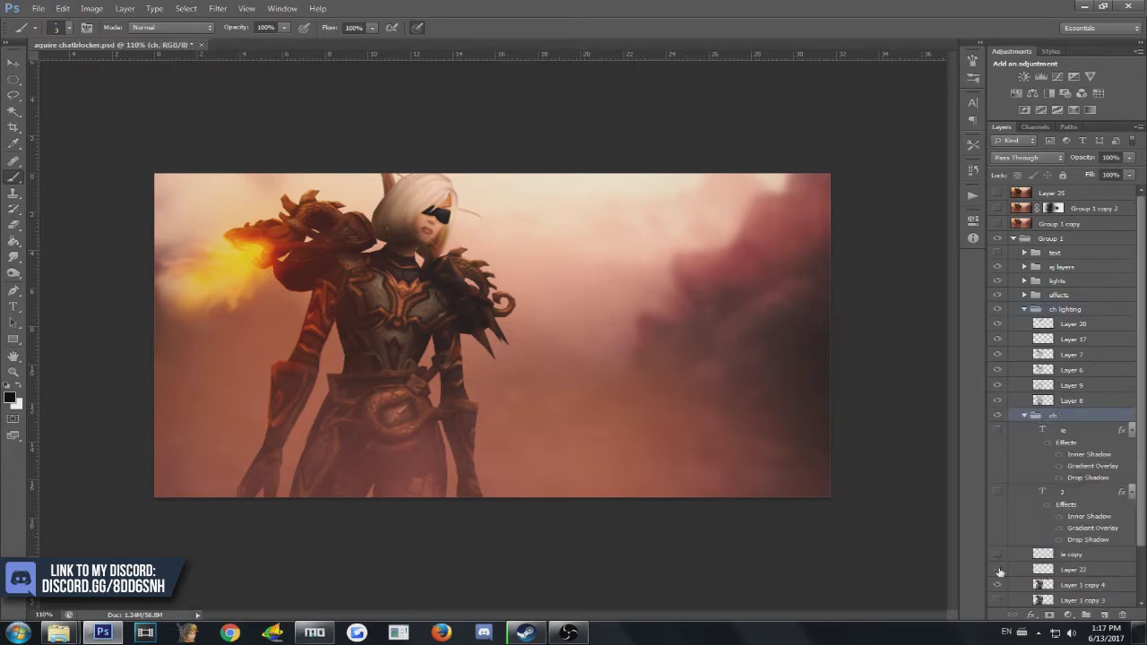
pyautogui.click(995, 415)
pyautogui.click(995, 416)
pyautogui.click(1024, 415)
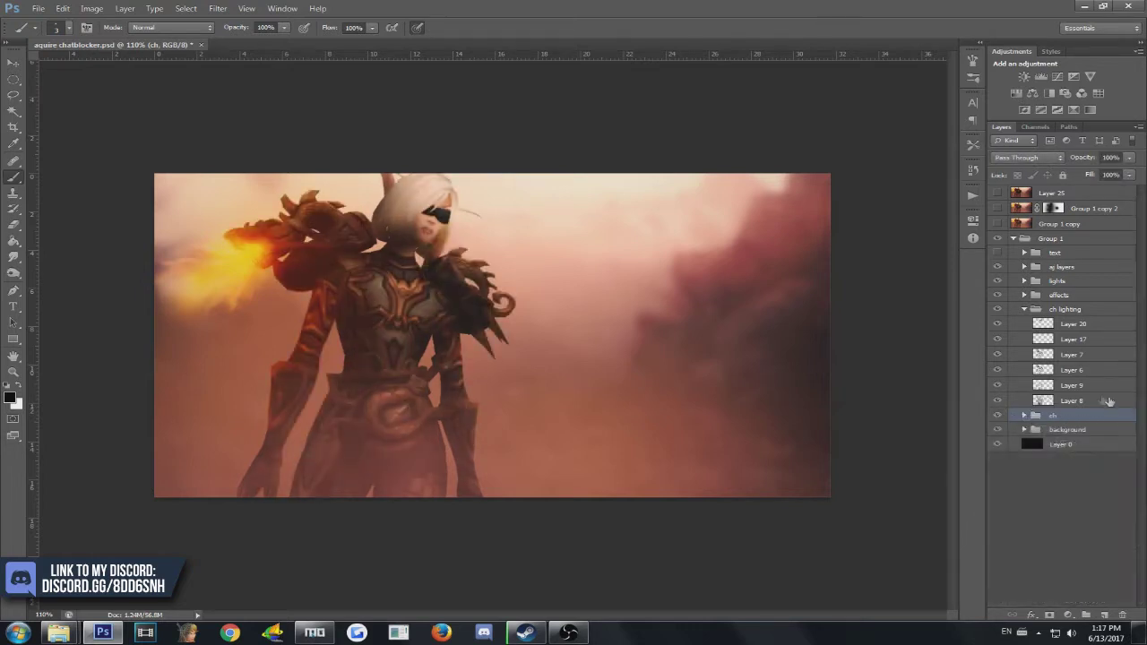
# Go through the layers of the ch lighting group one by one, from Layer 8 up to Layer 20
pyautogui.click(1074, 312)
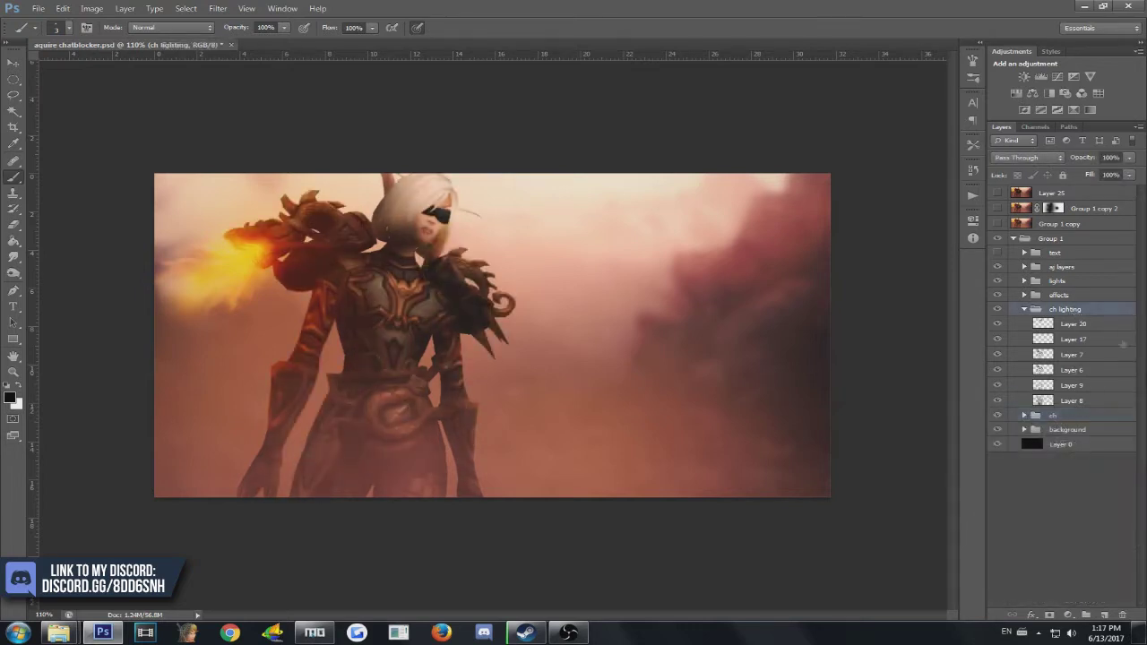
pyautogui.click(1075, 385)
pyautogui.click(1079, 401)
pyautogui.click(1079, 370)
pyautogui.click(1082, 355)
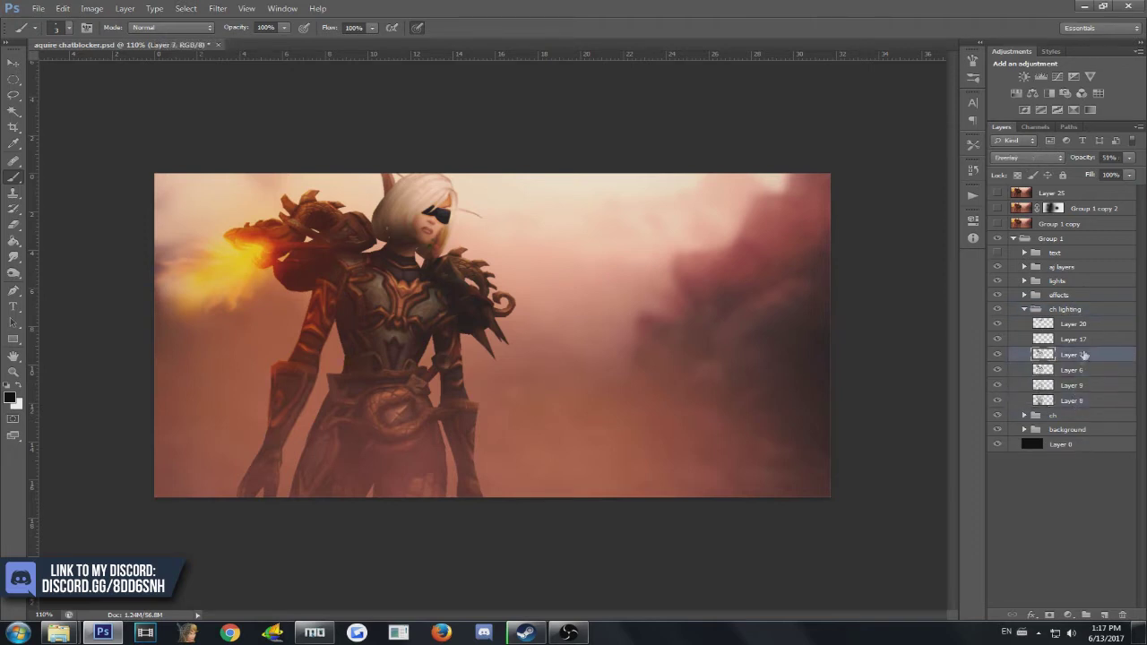
pyautogui.click(1088, 340)
pyautogui.click(1073, 324)
pyautogui.click(1080, 312)
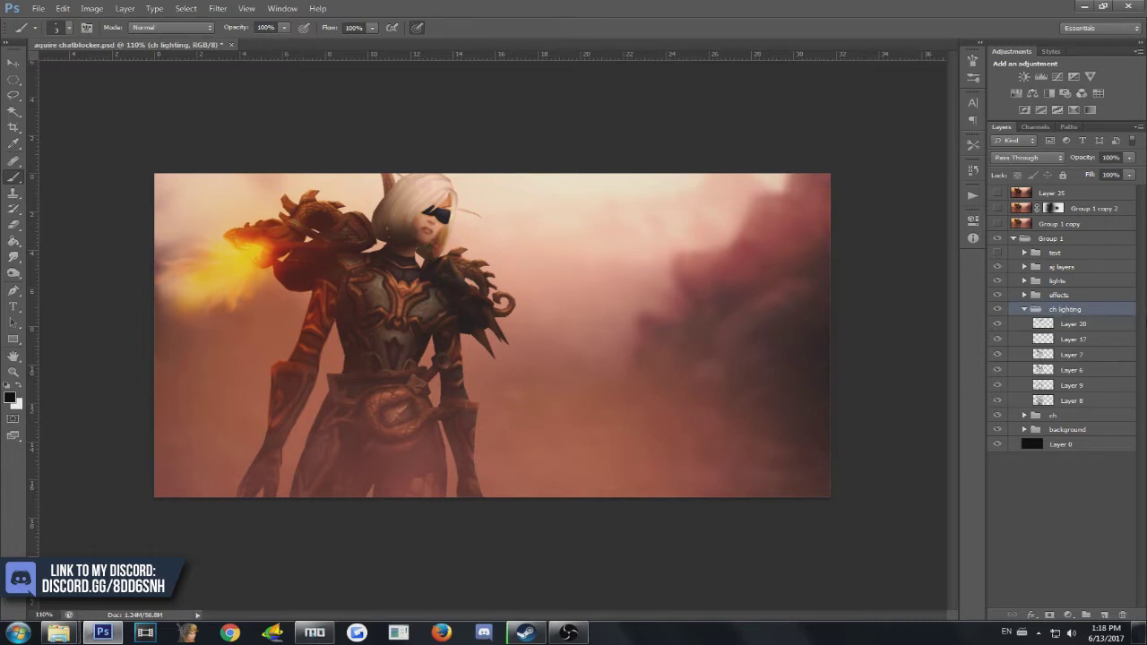
pyautogui.click(1091, 326)
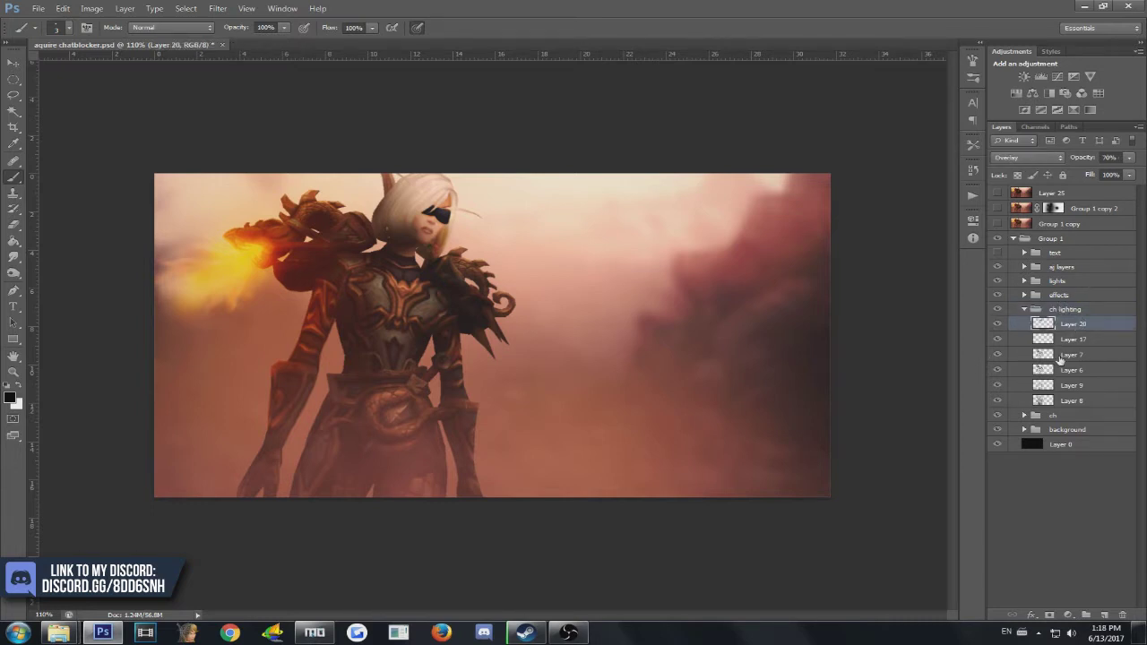
# Hide Layers 20, 17, 7, 6 and 9 in the ch lighting group, leaving only Layer 8 visible
pyautogui.click(998, 324)
pyautogui.click(998, 338)
pyautogui.click(998, 354)
pyautogui.click(998, 369)
pyautogui.click(998, 385)
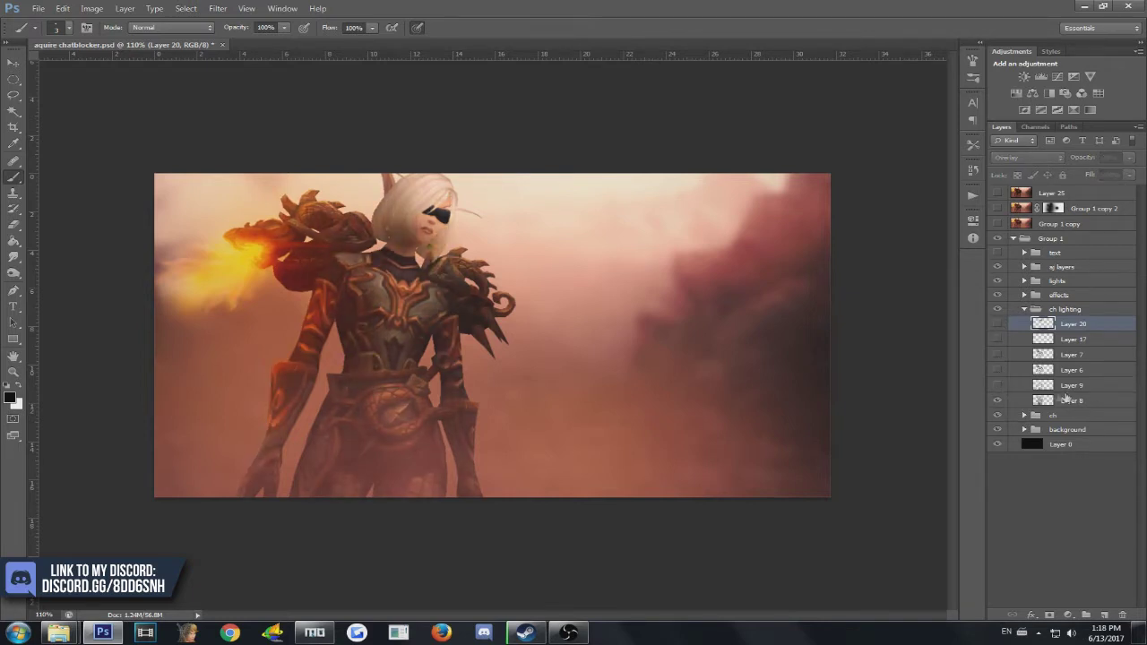
# Compare the character with Layer 8 hidden and shown, and select Layer 8
pyautogui.click(992, 399)
pyautogui.click(992, 399)
pyautogui.click(993, 398)
pyautogui.click(992, 398)
pyautogui.click(993, 398)
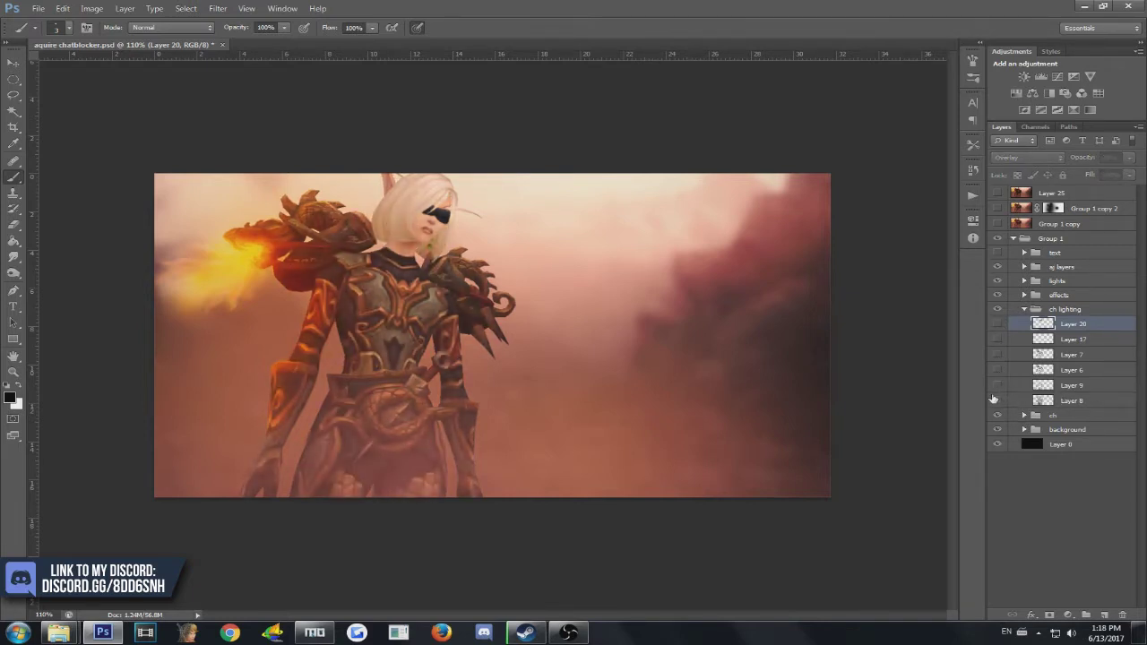
pyautogui.click(993, 399)
pyautogui.click(1089, 400)
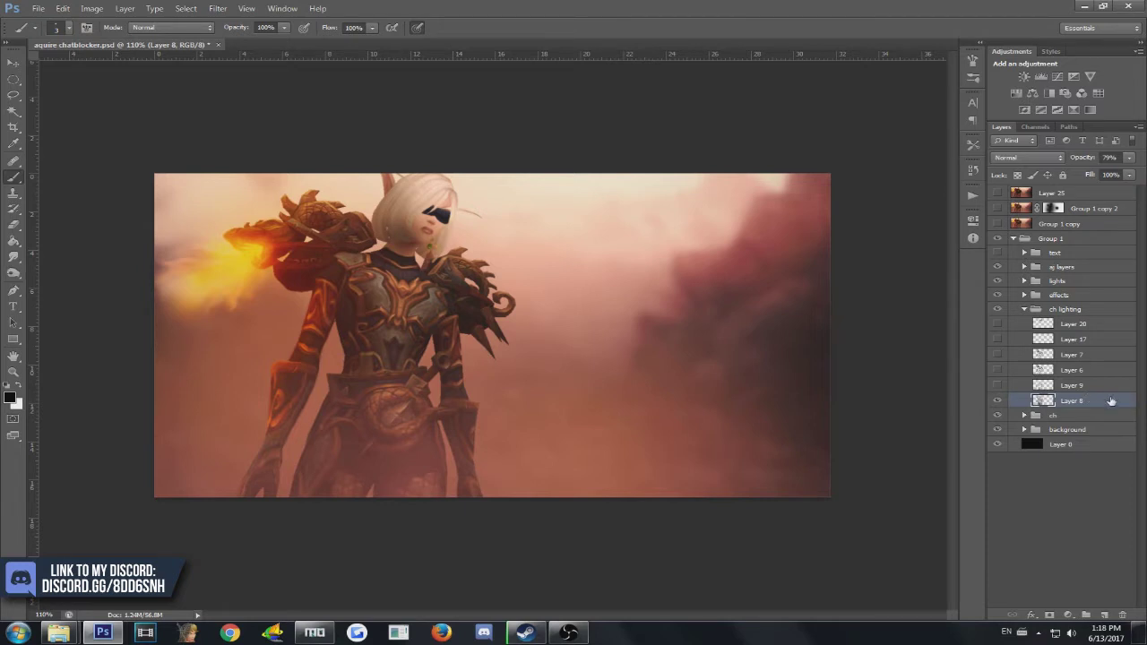
# Examine Layer 8's shading on the character's armour up close, with the layer hidden and shown
pyautogui.scroll(3, 436, 349)
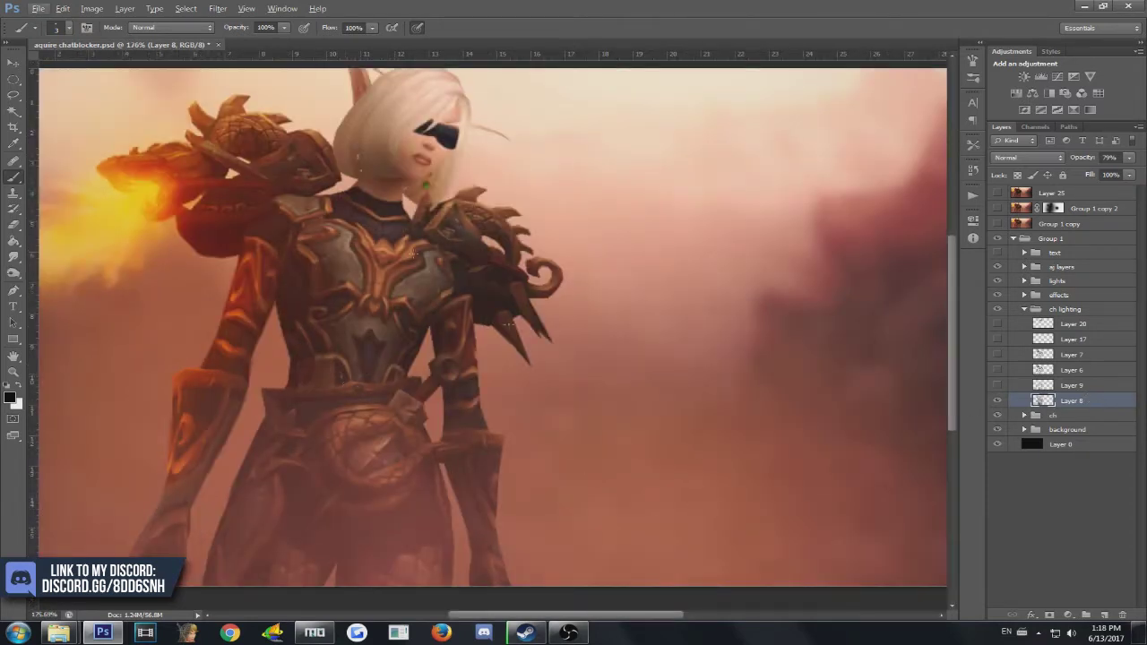
pyautogui.scroll(-3, 209, 364)
pyautogui.scroll(2, 459, 363)
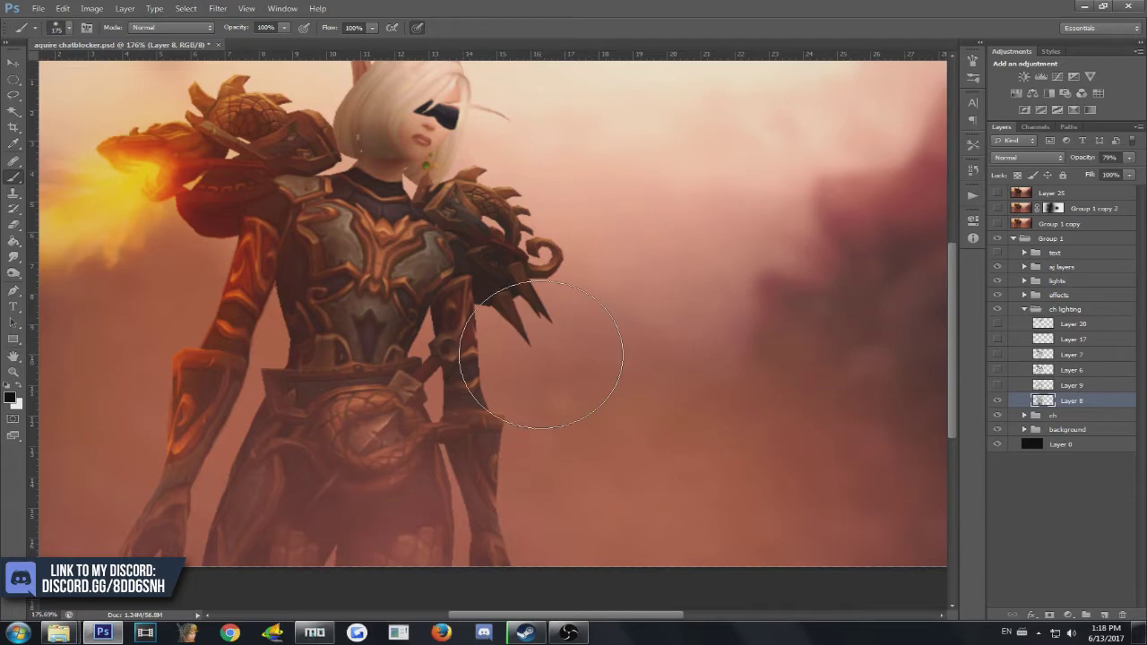
pyautogui.moveTo(555, 359); pyautogui.dragTo(520, 358)
pyautogui.click(1003, 400)
pyautogui.click(1004, 399)
pyautogui.click(1098, 385)
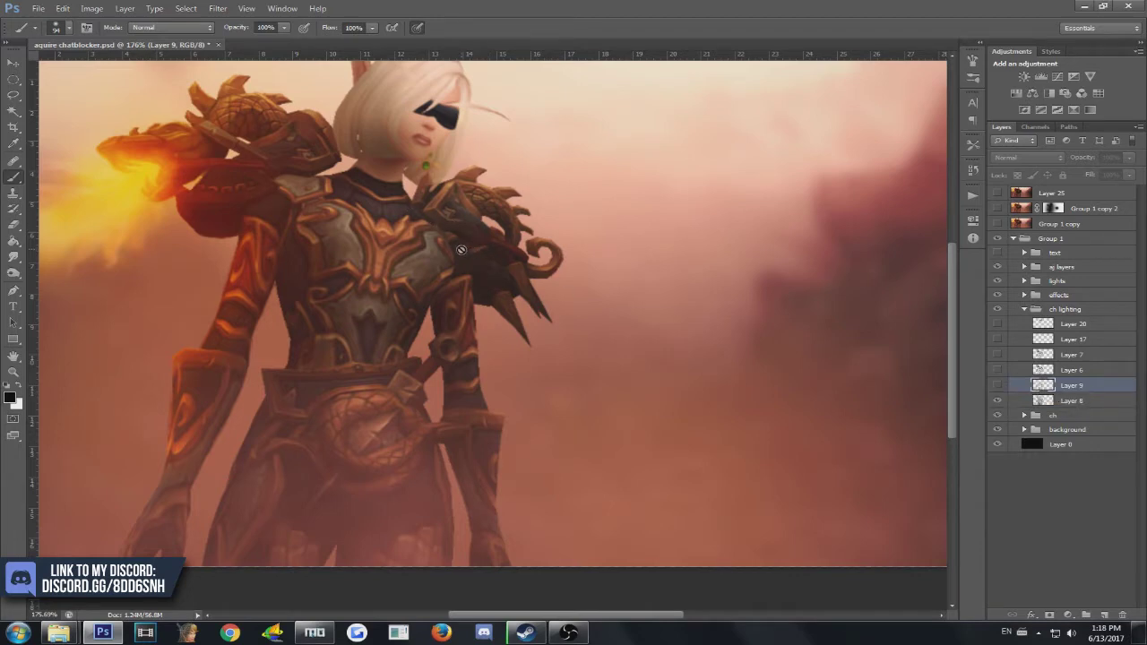
pyautogui.click(1044, 400)
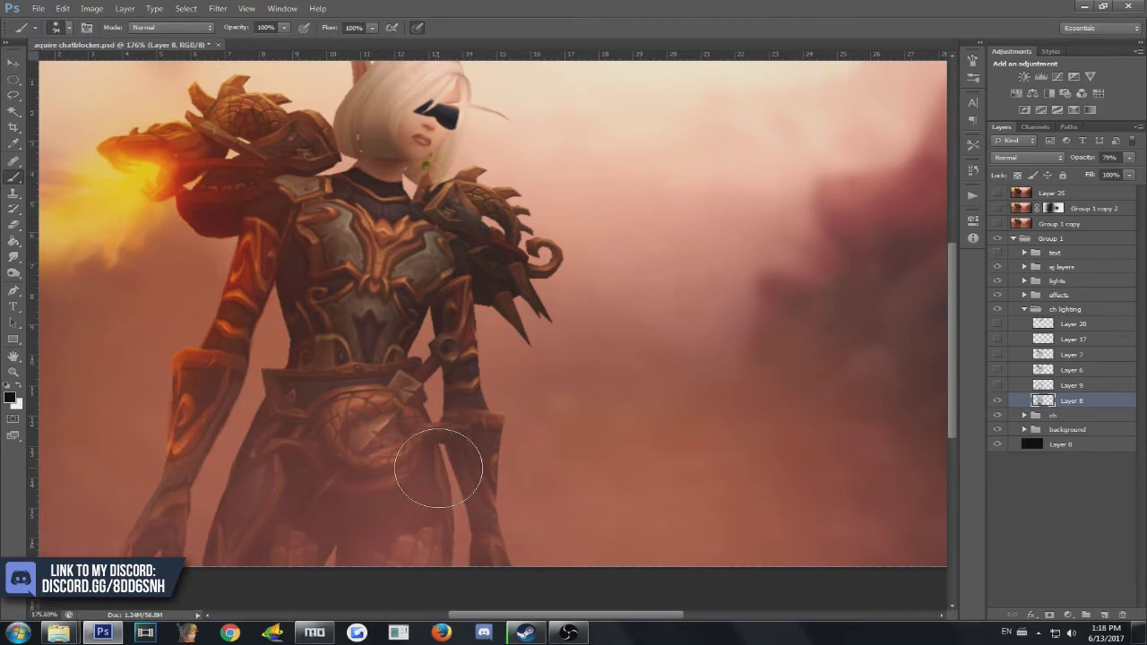
# Turn on Layer 9 in the ch lighting group, comparing the character's shading with and without it
pyautogui.click(1082, 385)
pyautogui.click(1001, 386)
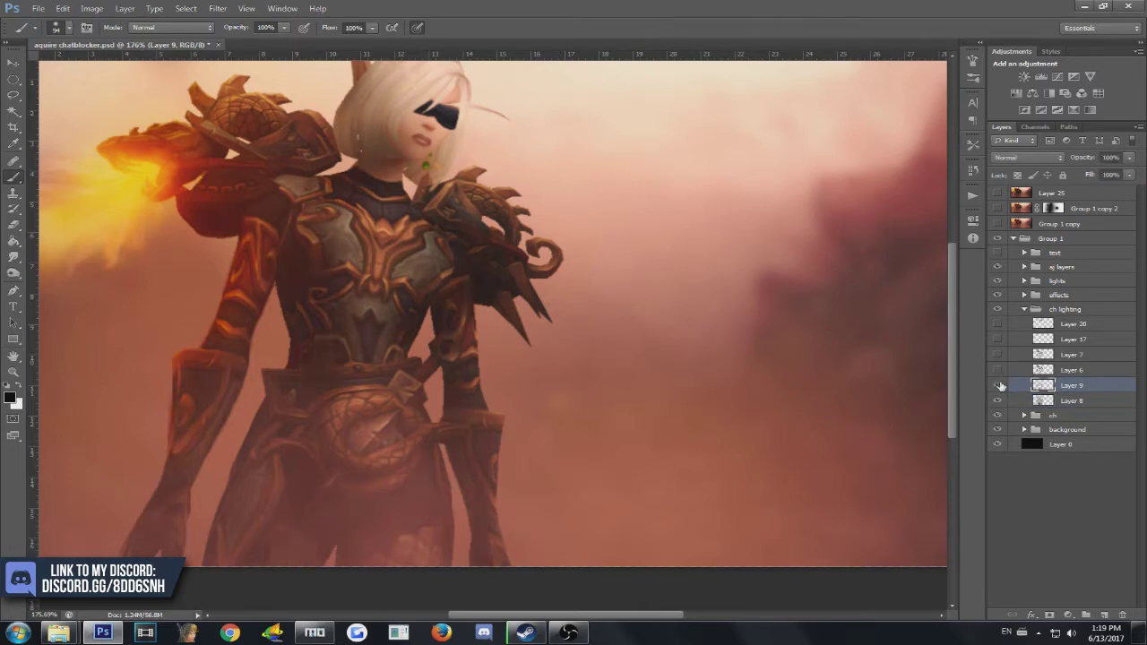
pyautogui.click(1000, 386)
pyautogui.click(1001, 386)
pyautogui.click(1001, 385)
pyautogui.click(1001, 385)
pyautogui.click(1001, 385)
pyautogui.click(1001, 386)
pyautogui.click(1001, 385)
pyautogui.click(1001, 386)
pyautogui.click(1001, 385)
pyautogui.click(1001, 385)
pyautogui.click(1001, 385)
pyautogui.click(1001, 386)
pyautogui.click(1001, 385)
pyautogui.click(1001, 386)
pyautogui.click(1001, 385)
pyautogui.click(1001, 386)
pyautogui.click(1001, 385)
pyautogui.click(1001, 386)
pyautogui.click(1001, 385)
pyautogui.click(1000, 385)
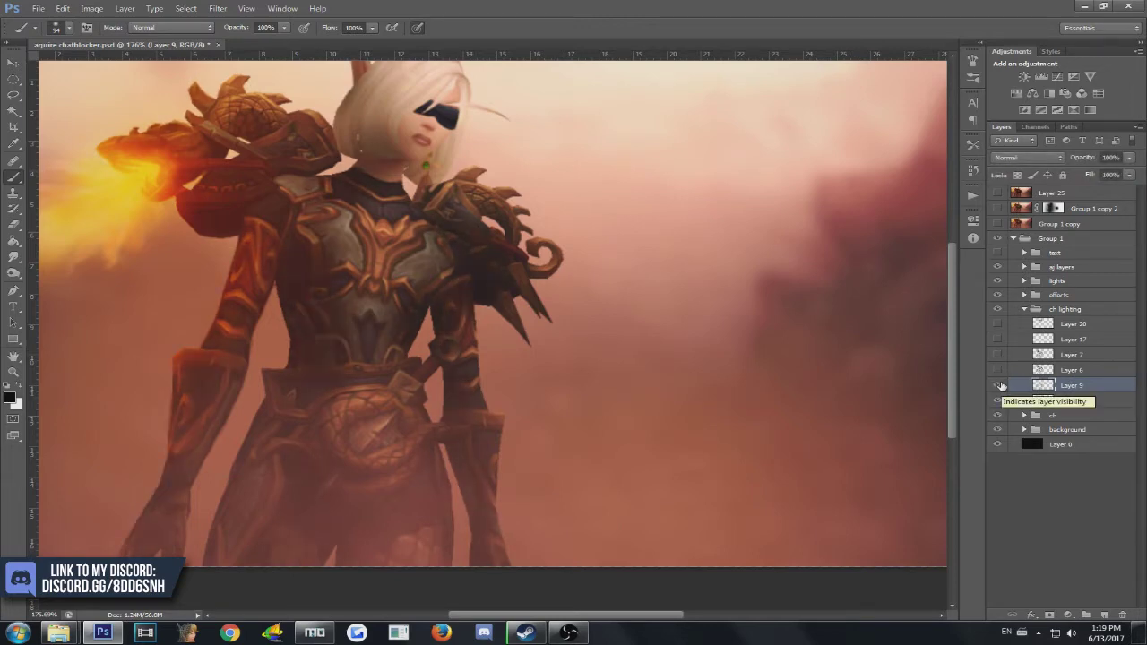
pyautogui.click(1000, 386)
pyautogui.click(1001, 385)
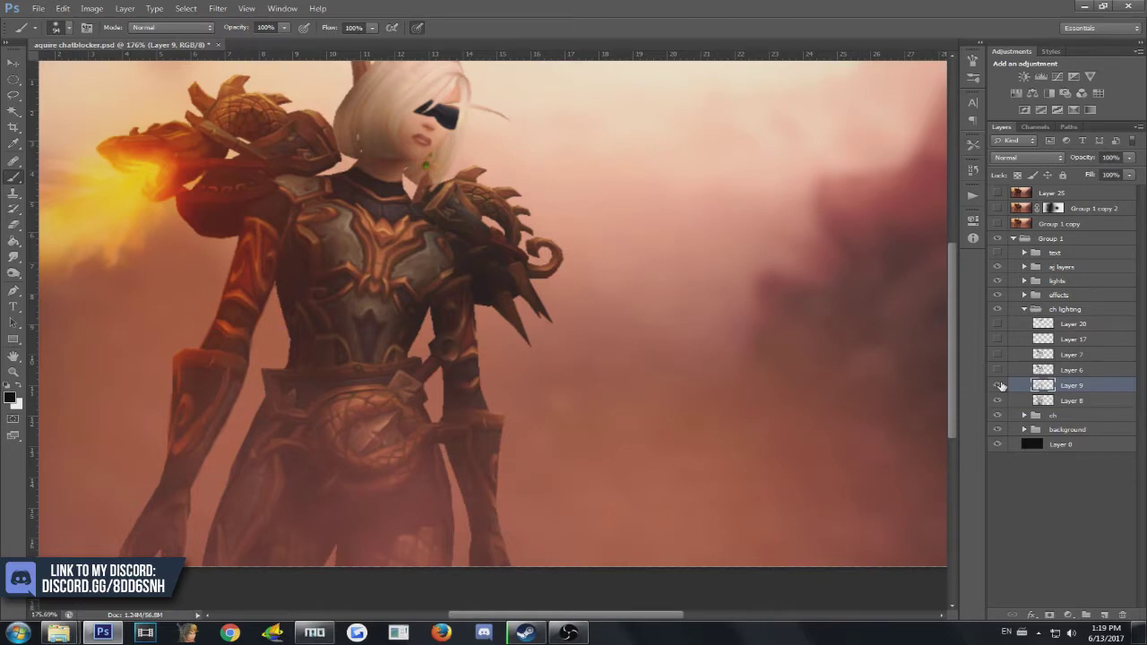
pyautogui.click(1000, 385)
pyautogui.click(1001, 385)
pyautogui.click(1001, 385)
pyautogui.click(1001, 385)
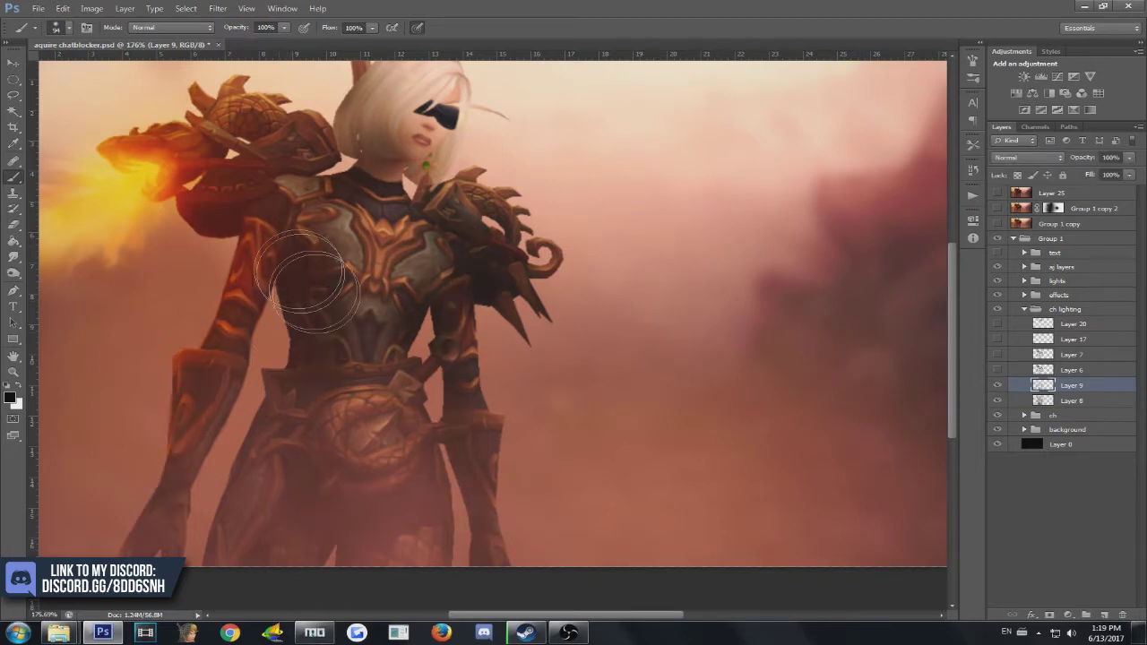
pyautogui.moveTo(439, 235)
pyautogui.mouseDown()
pyautogui.moveTo(527, 323)
pyautogui.moveTo(489, 273)
pyautogui.moveTo(524, 323)
pyautogui.moveTo(486, 285)
pyautogui.moveTo(521, 352)
pyautogui.moveTo(448, 319)
pyautogui.mouseUp()
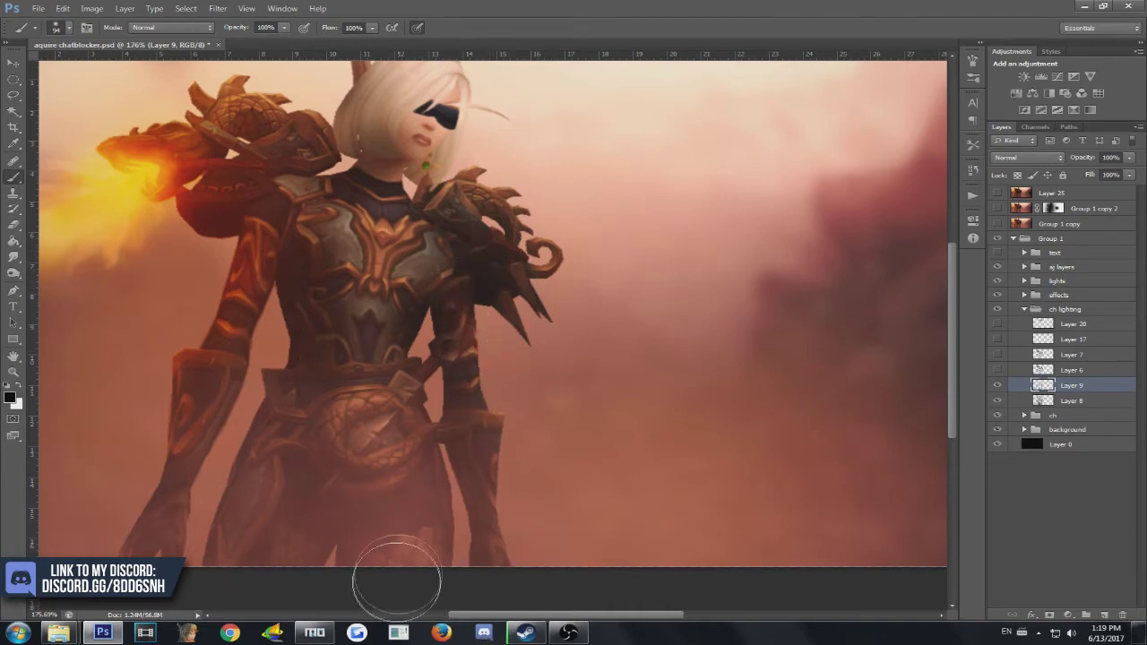
pyautogui.click(999, 383)
pyautogui.click(999, 383)
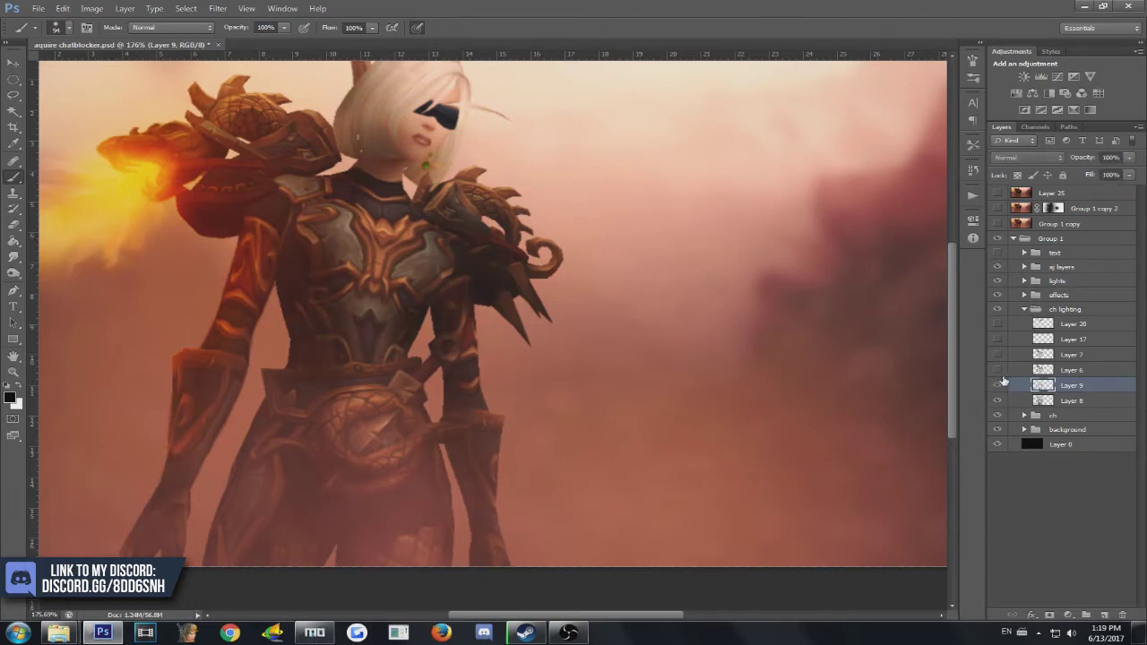
pyautogui.click(999, 383)
pyautogui.click(999, 383)
# Select Layer 6 and compare the armour with this overlay layer shown and hidden
pyautogui.click(1066, 369)
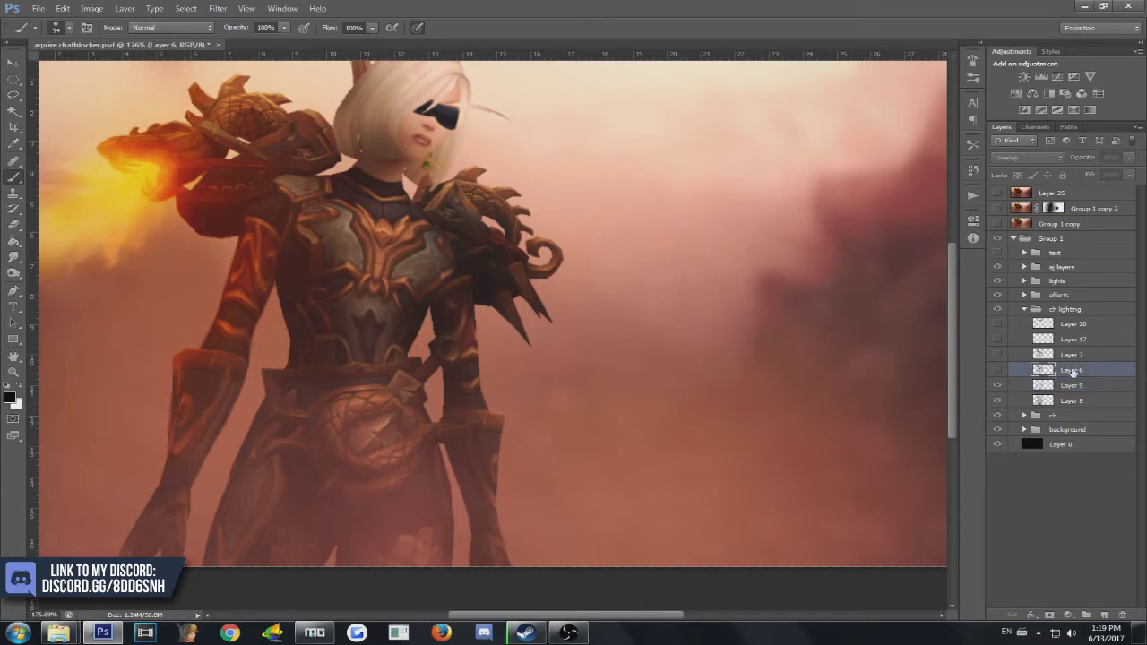
pyautogui.click(998, 370)
pyautogui.click(998, 370)
pyautogui.click(998, 370)
pyautogui.click(998, 370)
pyautogui.click(998, 370)
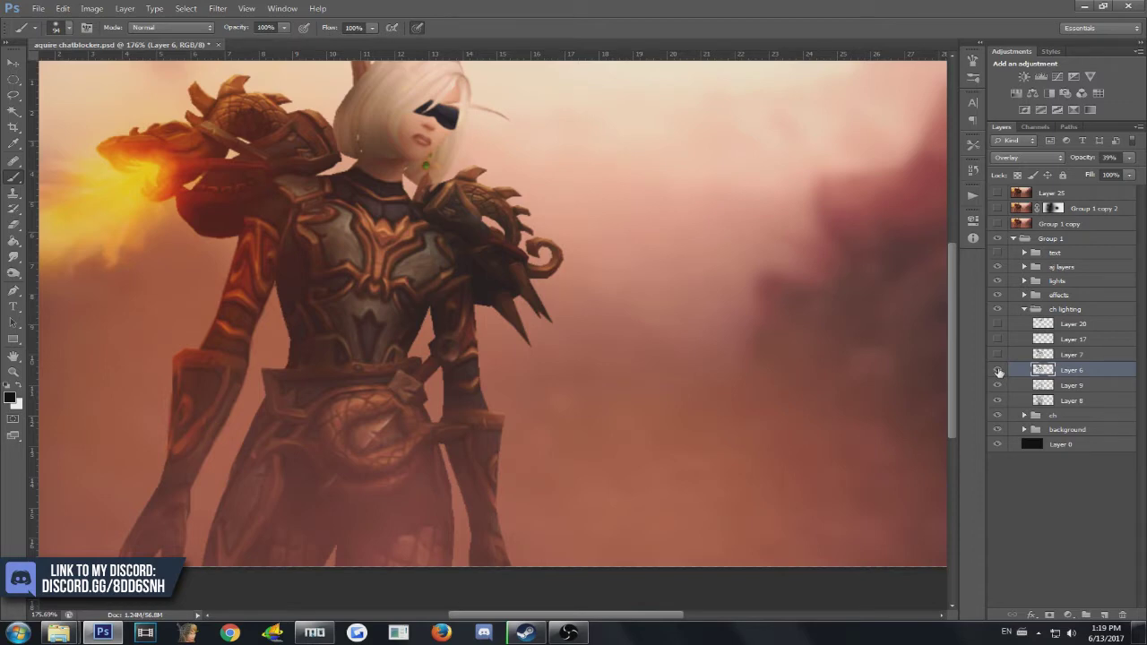
pyautogui.click(998, 370)
# Examine the light and dark details of the chest armour at high magnification with Layer 6 hidden
pyautogui.scroll(3, 304, 284)
pyautogui.scroll(5, 304, 284)
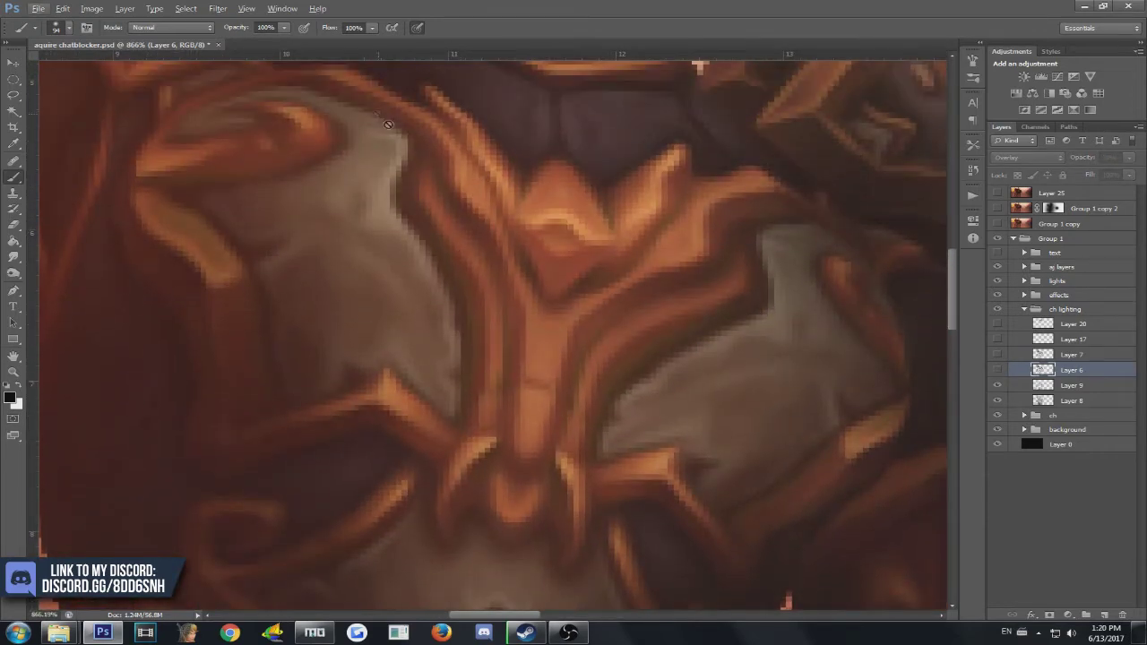
pyautogui.scroll(-2, 455, 518)
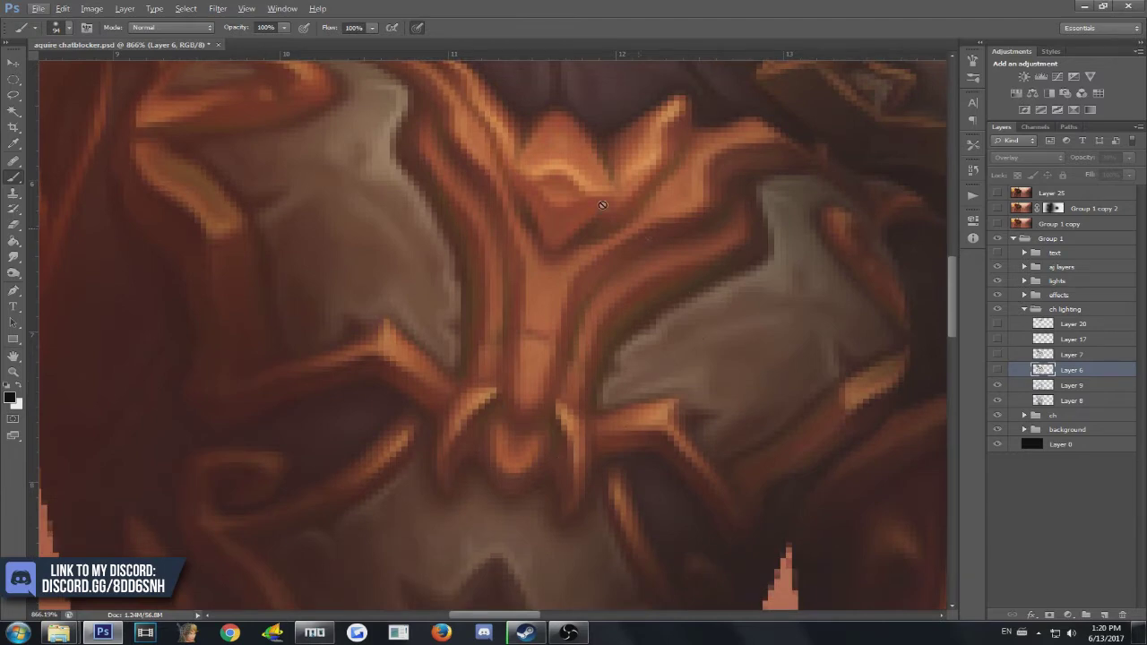
pyautogui.scroll(-2, 851, 350)
pyautogui.scroll(-1, 771, 320)
pyautogui.scroll(-1, 749, 321)
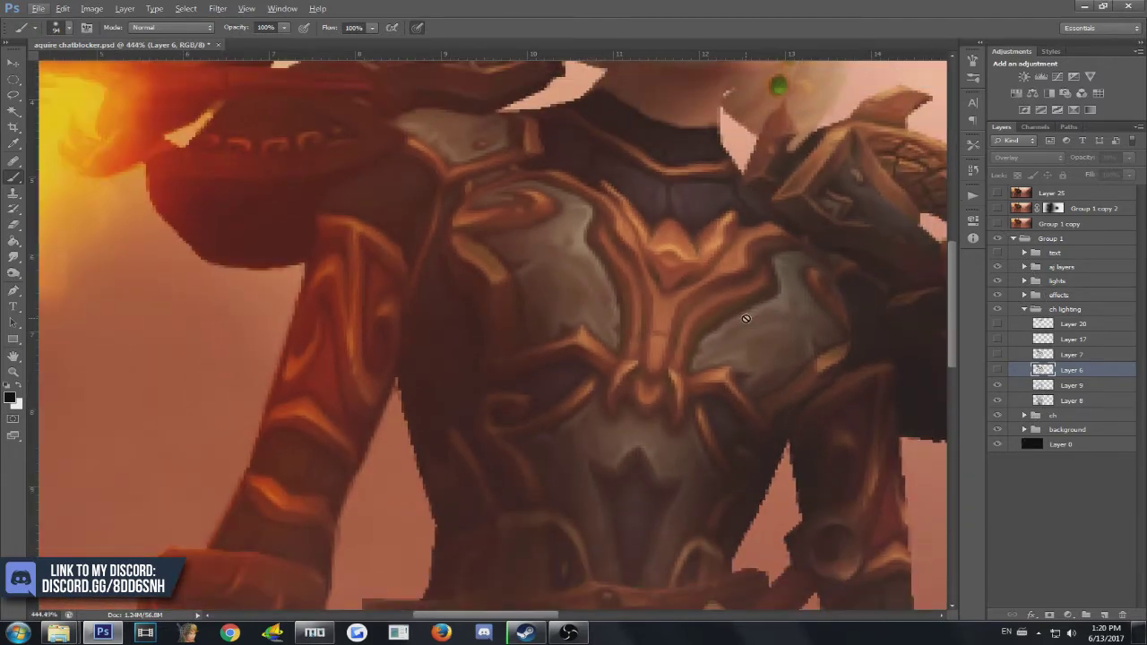
pyautogui.hscroll(1, 736, 336)
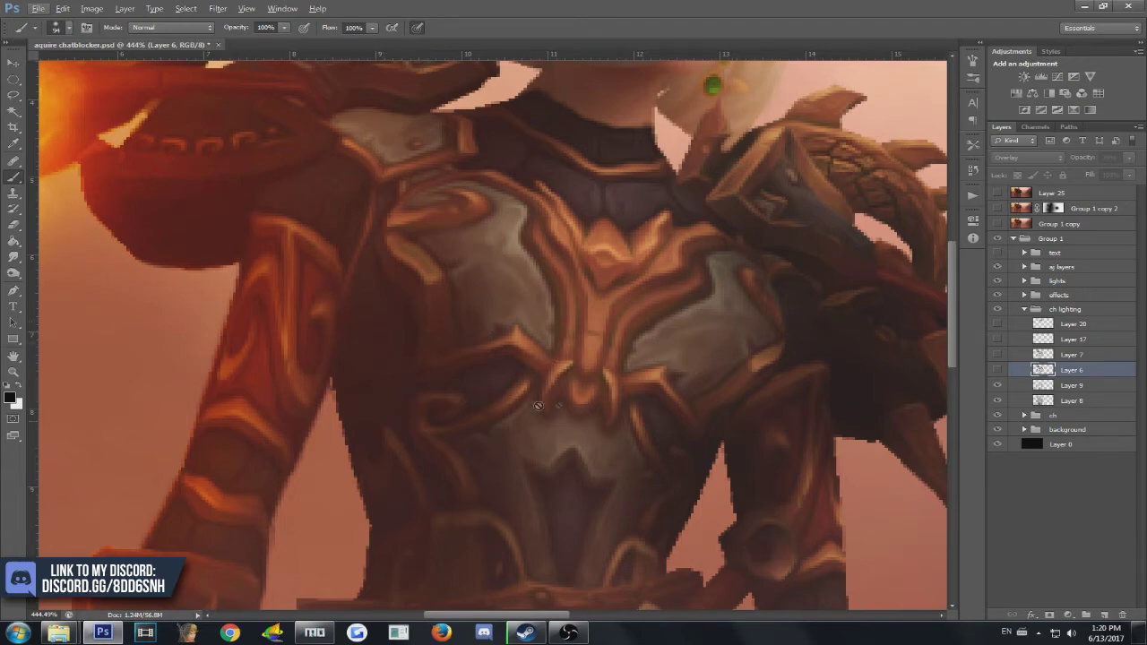
pyautogui.scroll(-3, 594, 423)
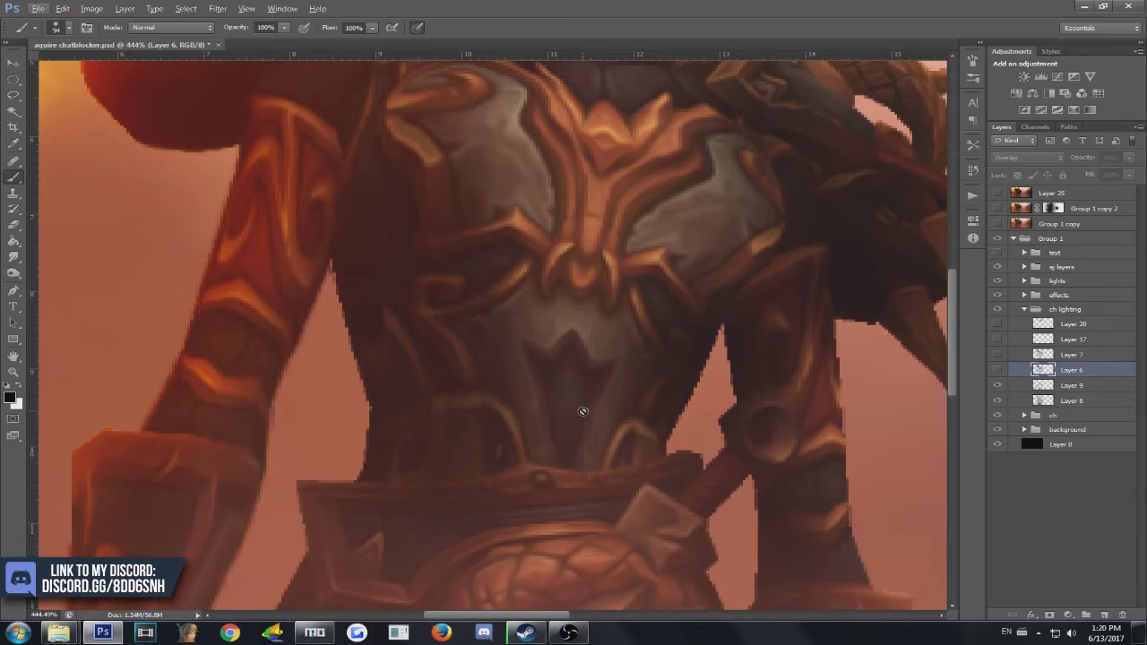
pyautogui.hscroll(2, 521, 351)
pyautogui.scroll(3, 521, 352)
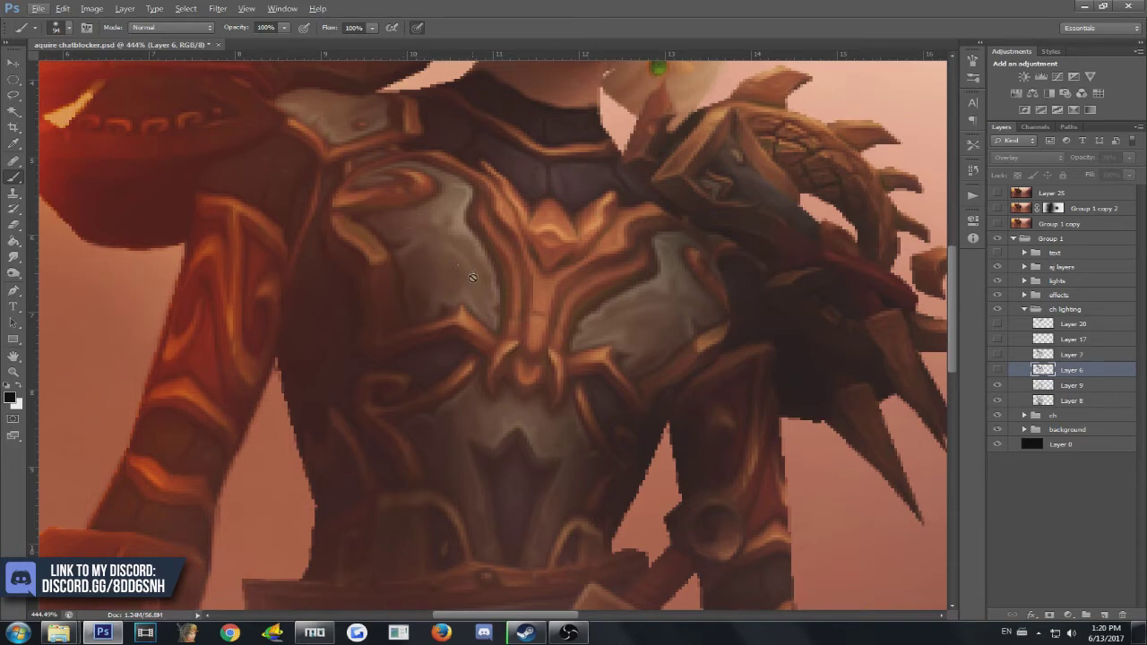
pyautogui.scroll(-2, 473, 278)
pyautogui.press('alt')
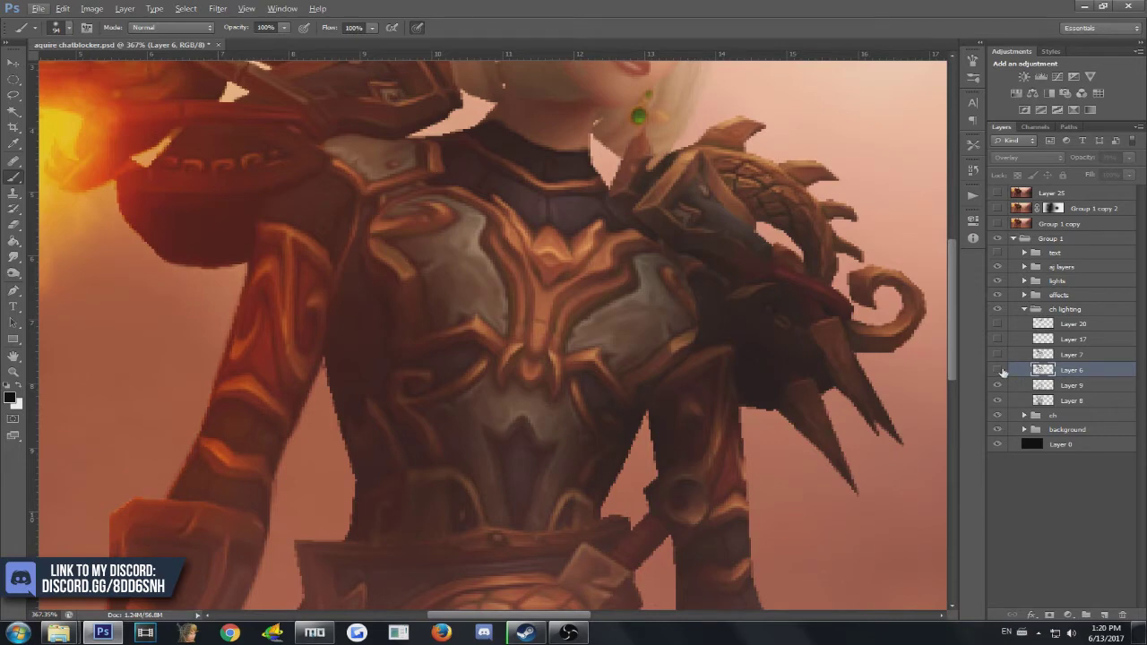
pyautogui.scroll(-3, 616, 399)
pyautogui.scroll(5, 606, 421)
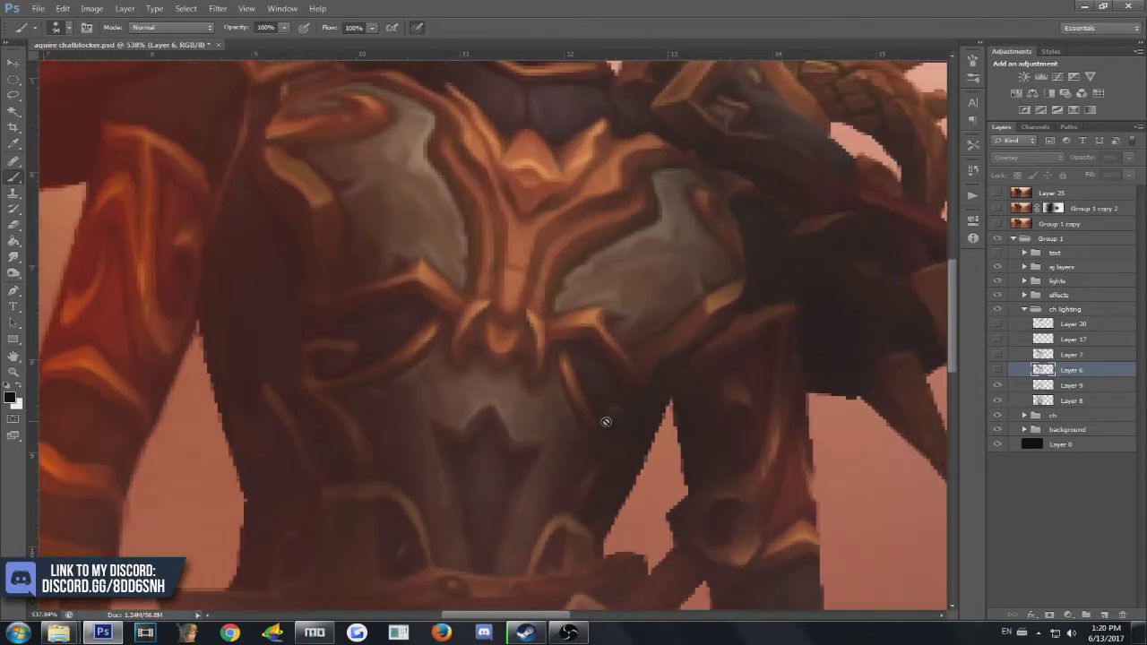
pyautogui.scroll(-3, 606, 421)
pyautogui.scroll(3, 519, 413)
pyautogui.scroll(-3, 520, 413)
pyautogui.scroll(3, 517, 511)
pyautogui.scroll(-3, 519, 508)
pyautogui.scroll(3, 774, 450)
# Turn on Layer 6 in the ch lighting group, comparing the chest armour's contrast with and without it
pyautogui.click(997, 370)
pyautogui.click(997, 370)
pyautogui.click(998, 370)
pyautogui.click(997, 370)
pyautogui.click(997, 370)
pyautogui.click(997, 371)
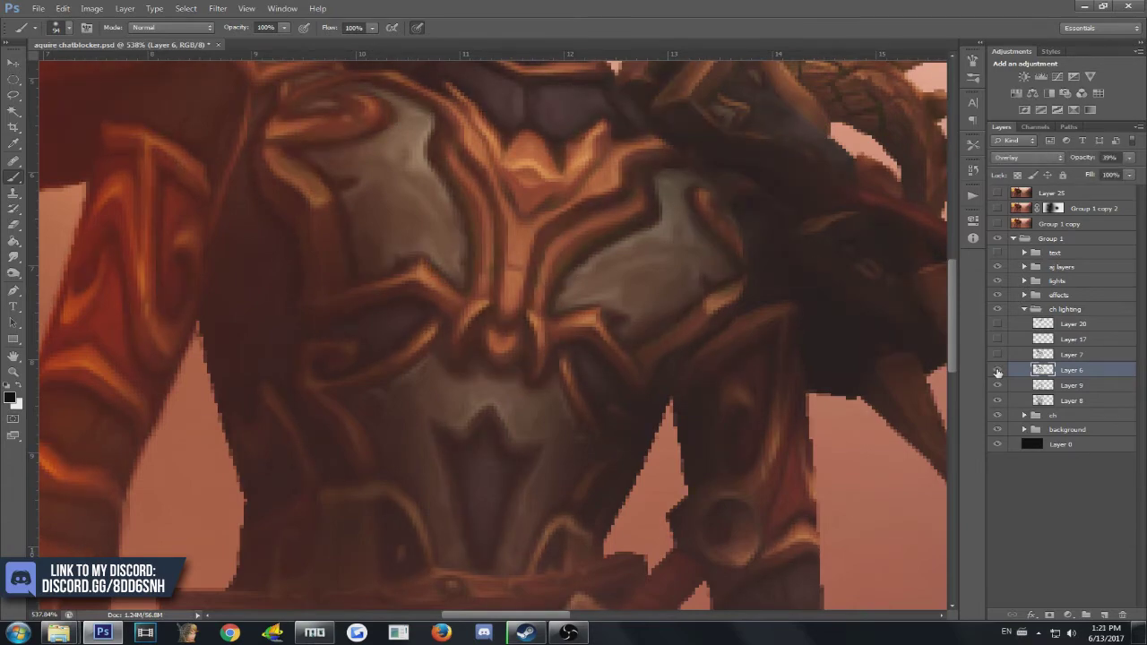
pyautogui.click(998, 371)
pyautogui.click(997, 371)
pyautogui.click(997, 371)
pyautogui.click(997, 371)
pyautogui.click(997, 370)
pyautogui.click(997, 370)
pyautogui.click(997, 370)
pyautogui.click(997, 370)
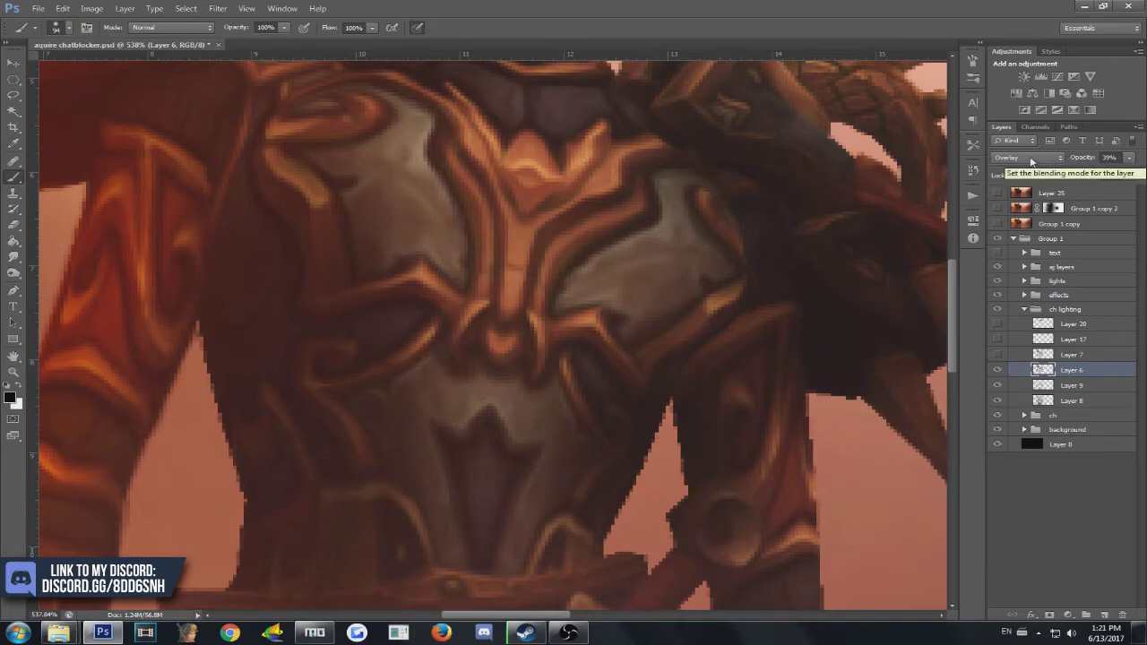
# Try small black brush strokes over the chest plate on Layer 6, and undo the painted stroke
pyautogui.click(10, 398)
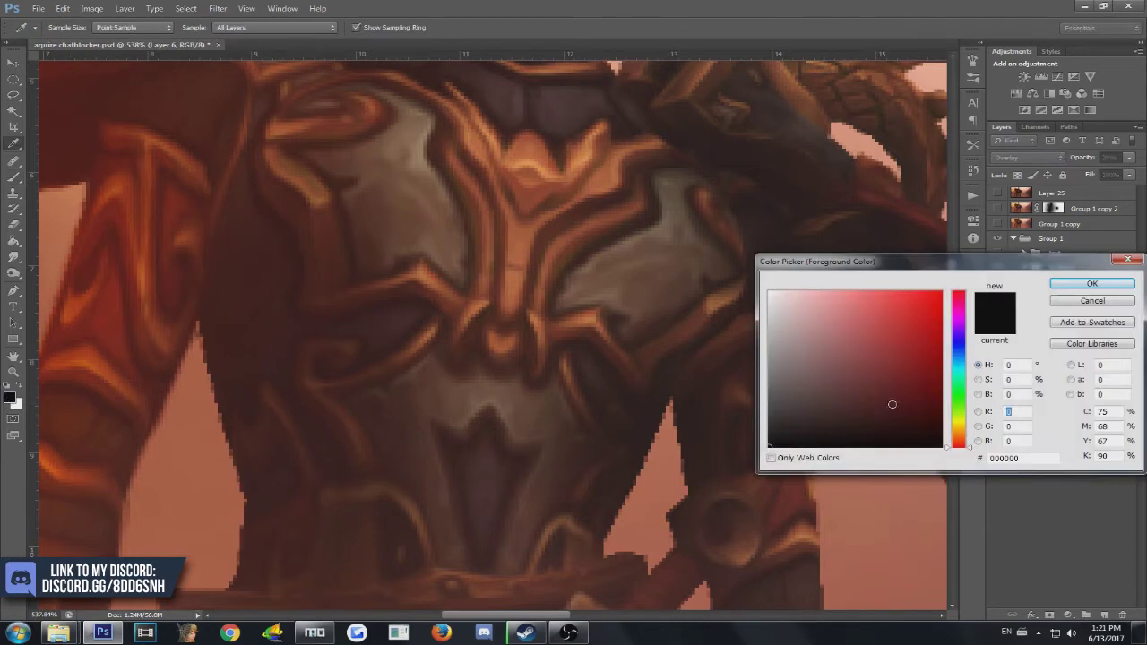
pyautogui.click(1124, 285)
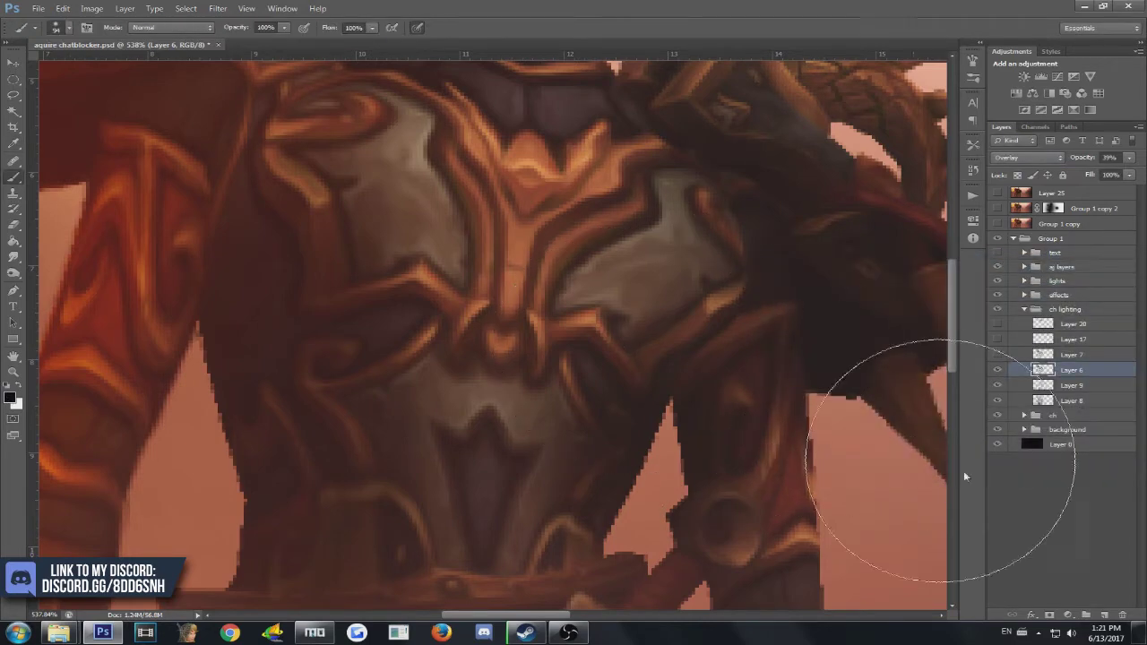
pyautogui.click(1077, 384)
pyautogui.click(1068, 371)
pyautogui.moveTo(558, 277); pyautogui.dragTo(376, 292)
pyautogui.moveTo(593, 293)
pyautogui.mouseDown()
pyautogui.moveTo(690, 264)
pyautogui.moveTo(627, 277)
pyautogui.mouseUp()
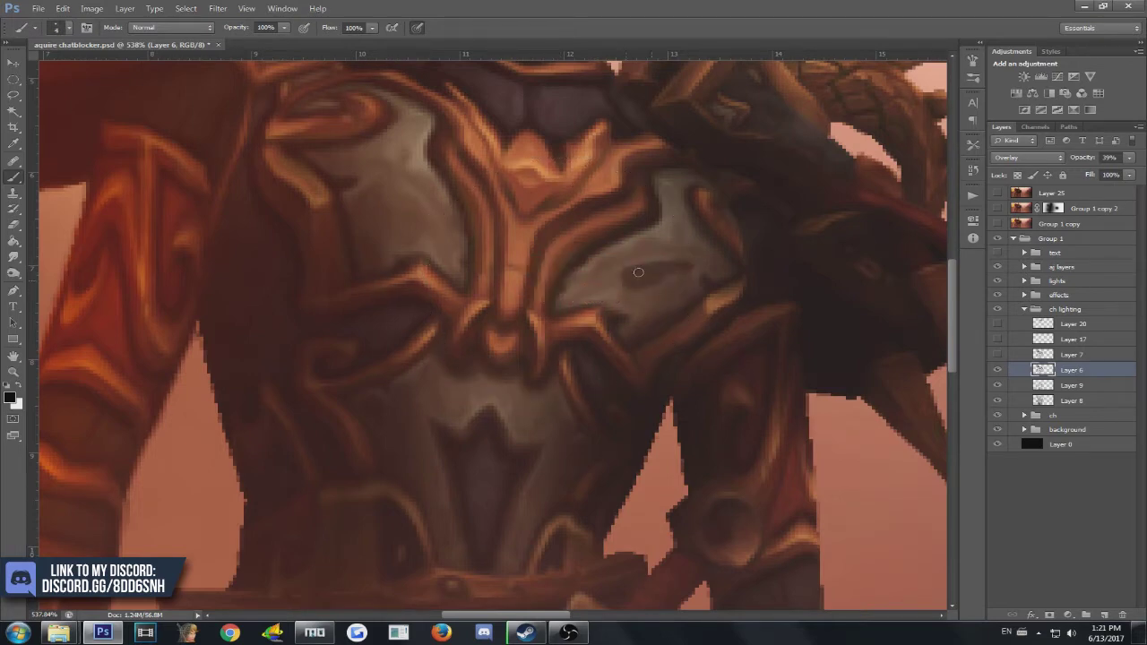
pyautogui.hotkey('ctrl', 'z')
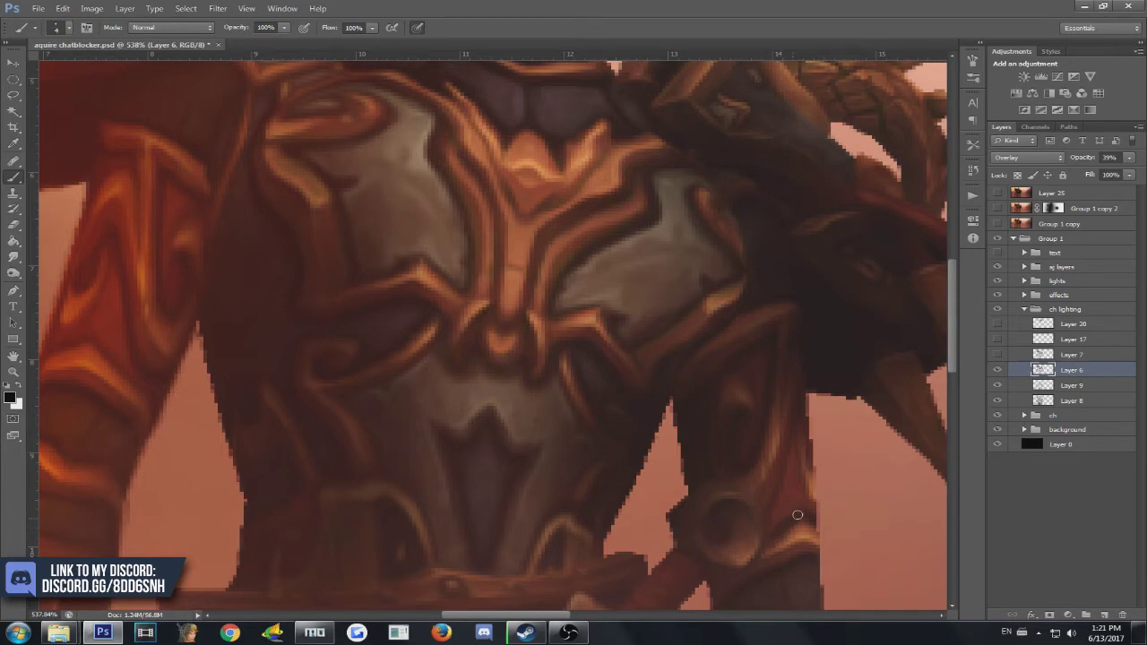
# Collapse the ch lighting group and hide it so the character appears without its shading layers
pyautogui.scroll(-2, 854, 550)
pyautogui.scroll(-2, 643, 488)
pyautogui.scroll(-5, 615, 486)
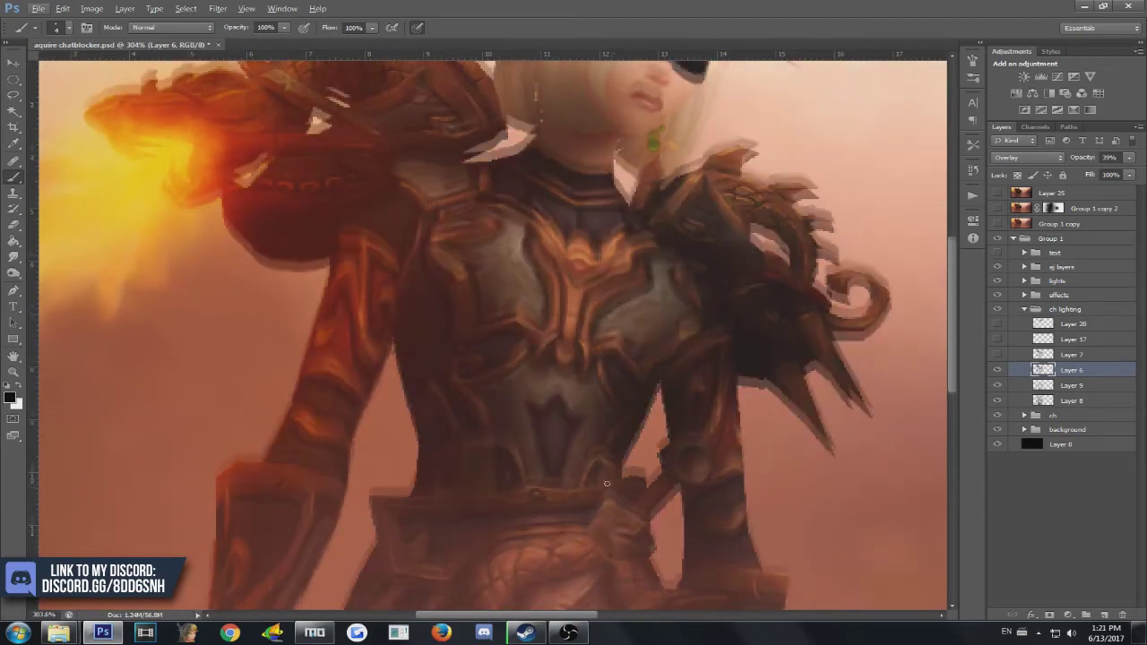
pyautogui.scroll(3, 606, 482)
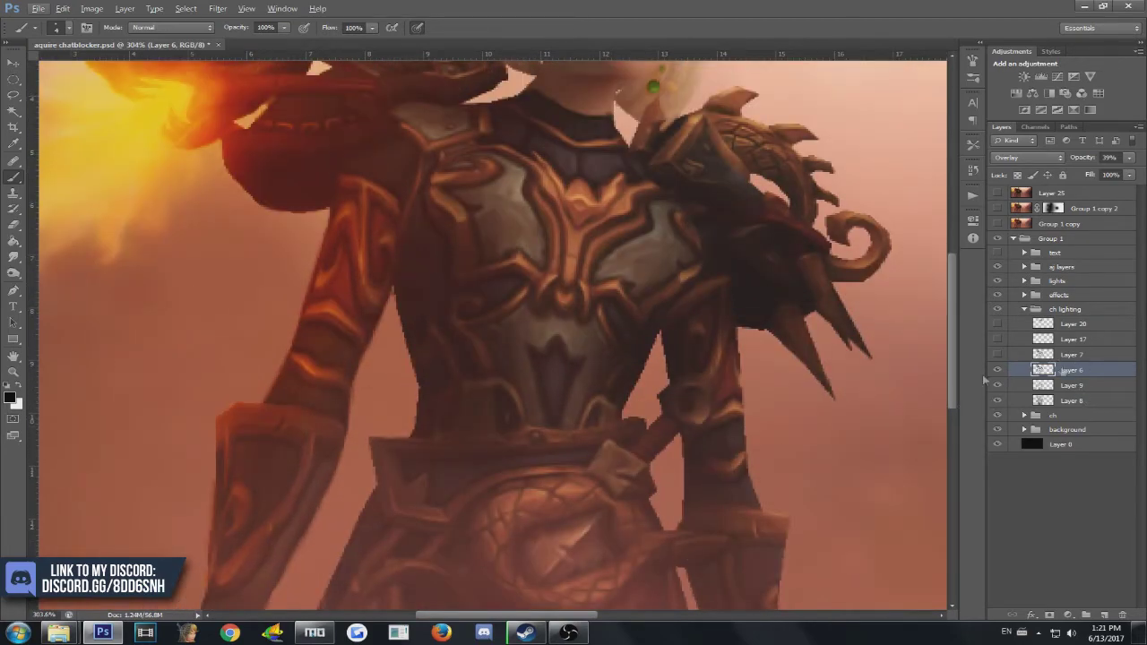
pyautogui.scroll(-4, 489, 417)
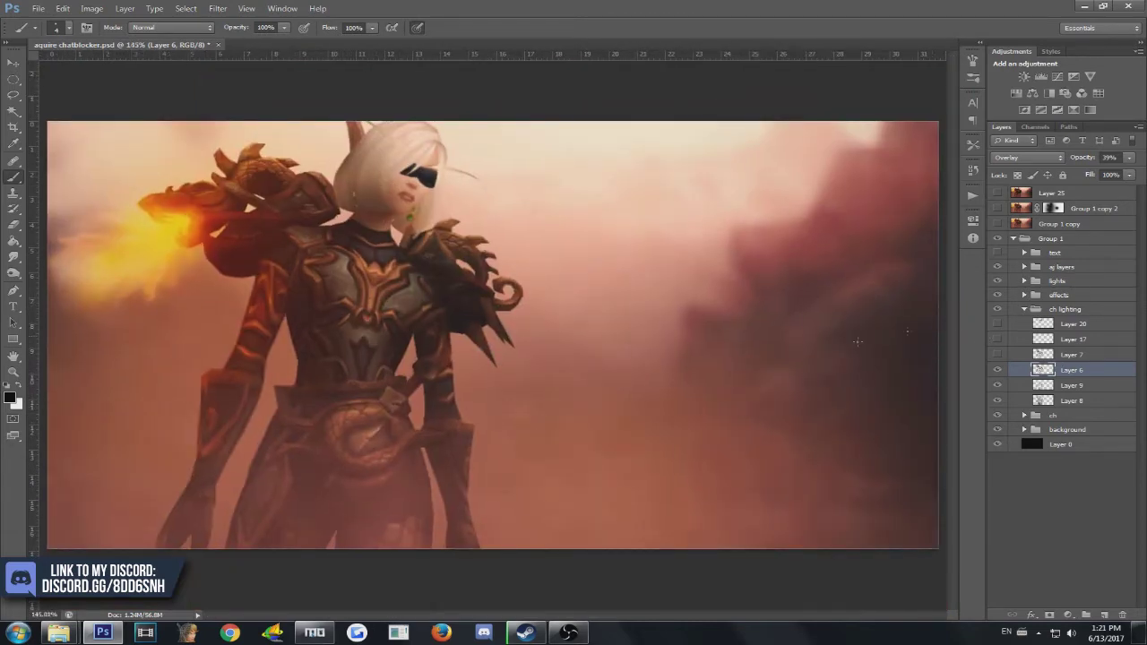
pyautogui.click(1022, 309)
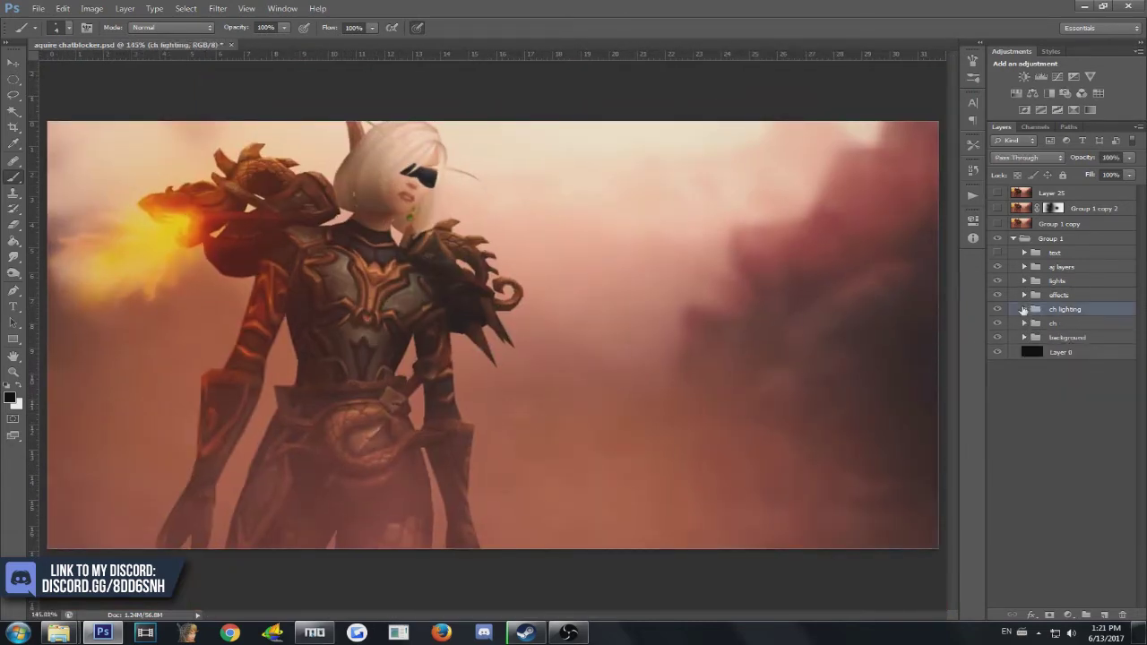
pyautogui.click(998, 309)
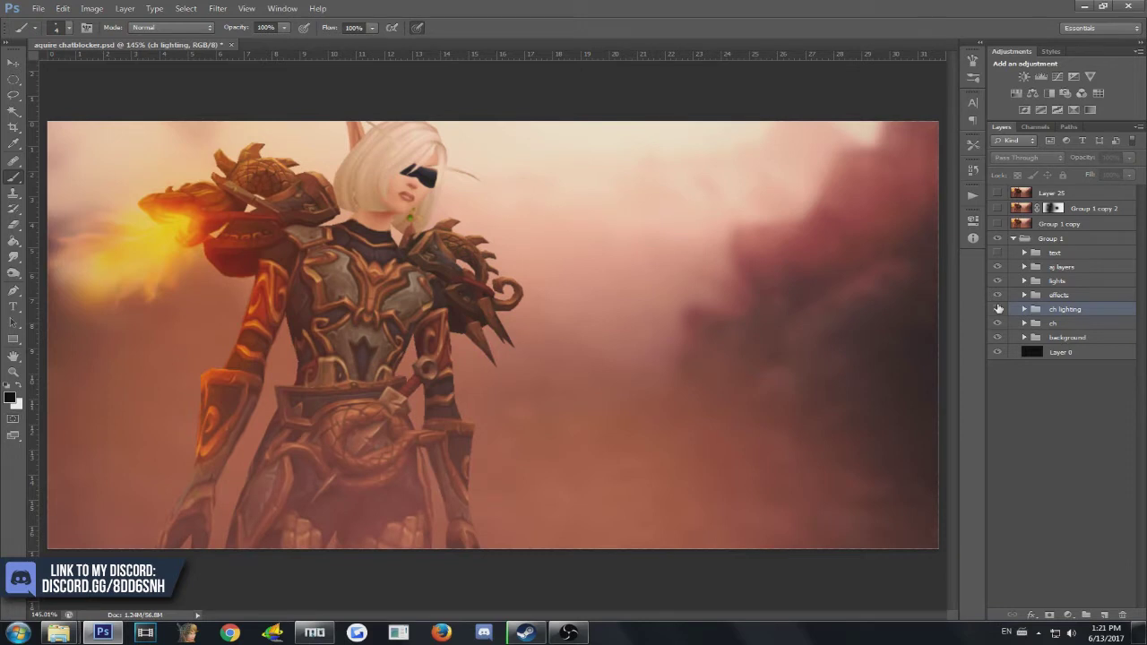
# Create a new group named "ch lighting" directly above the ch group and add an empty layer inside it
pyautogui.click(1073, 323)
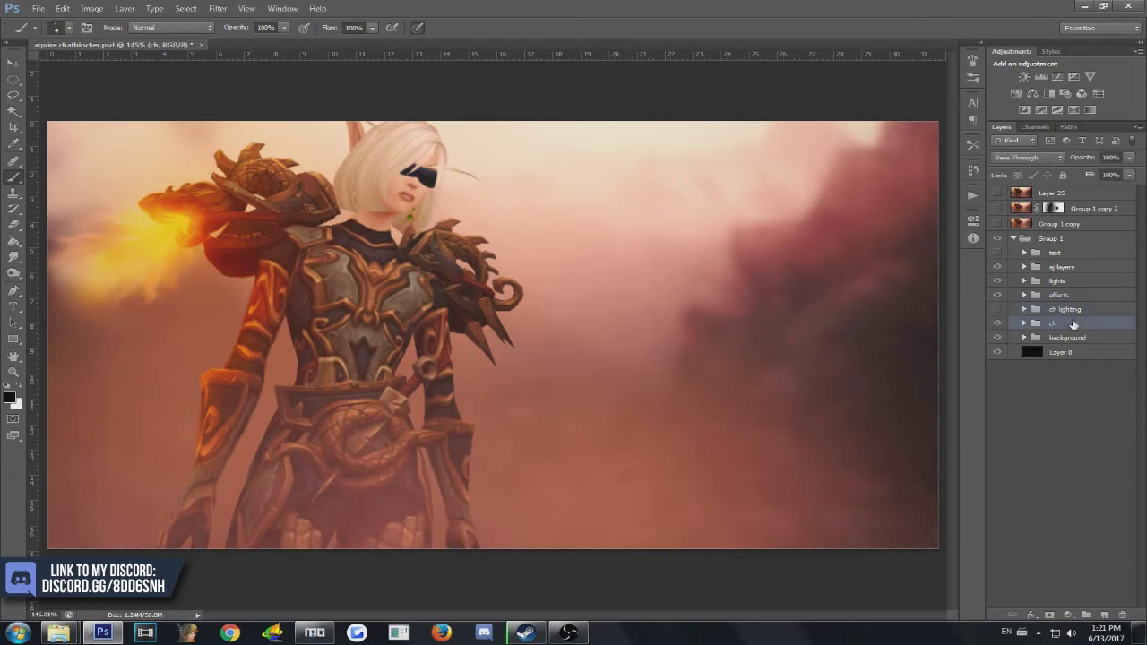
pyautogui.click(1087, 615)
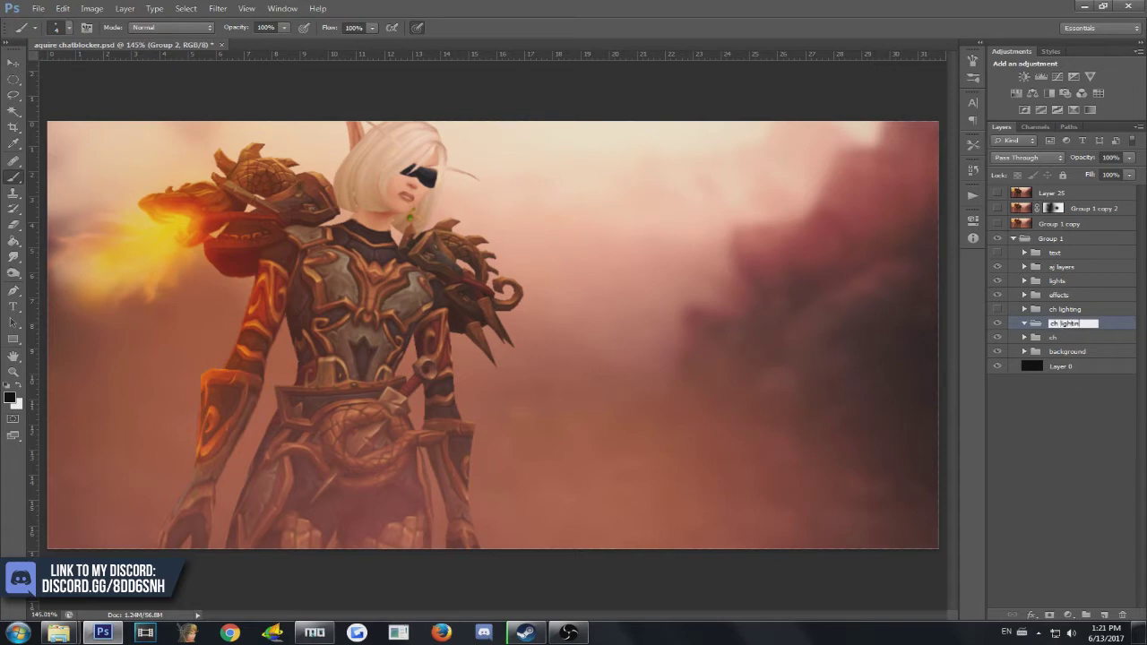
pyautogui.press('Return')
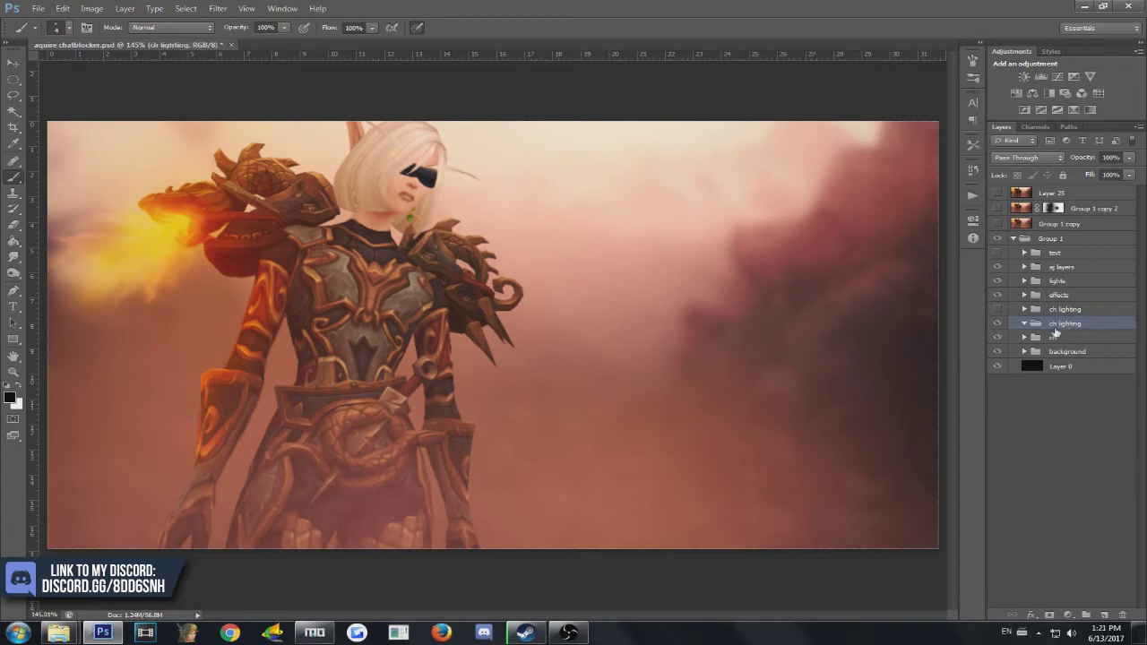
pyautogui.click(1106, 615)
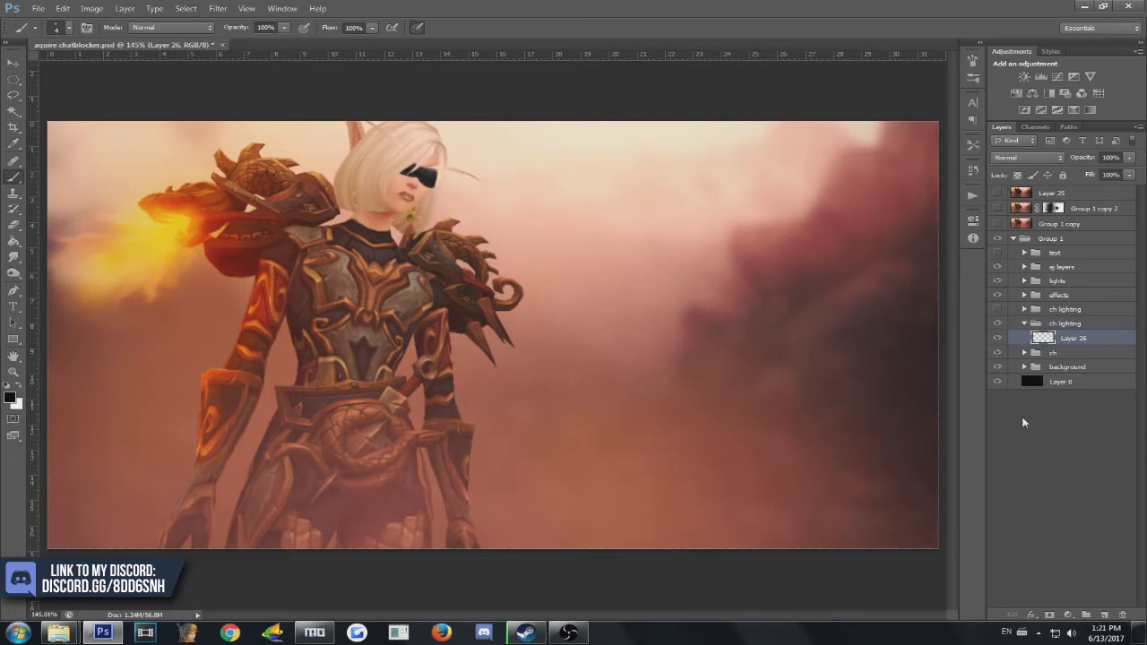
# Load the character outline from Layer 1 copy 4 in the ch group as a selection, and make Layer 26 active
pyautogui.click(1025, 353)
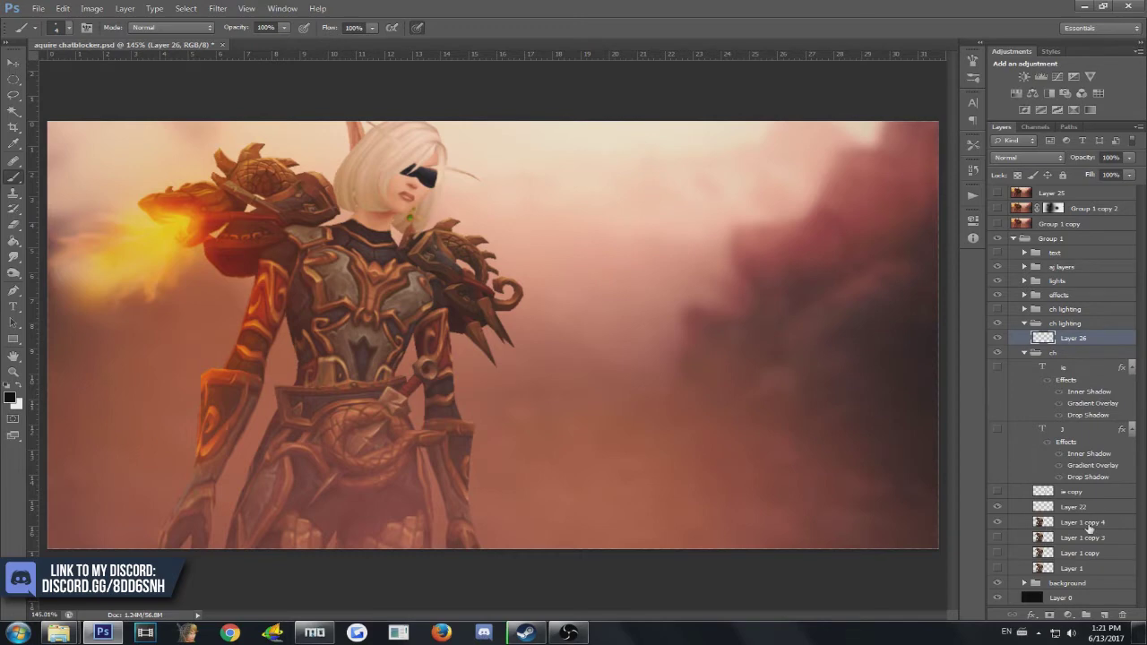
pyautogui.click(1087, 524)
pyautogui.click(1000, 523)
pyautogui.click(1000, 523)
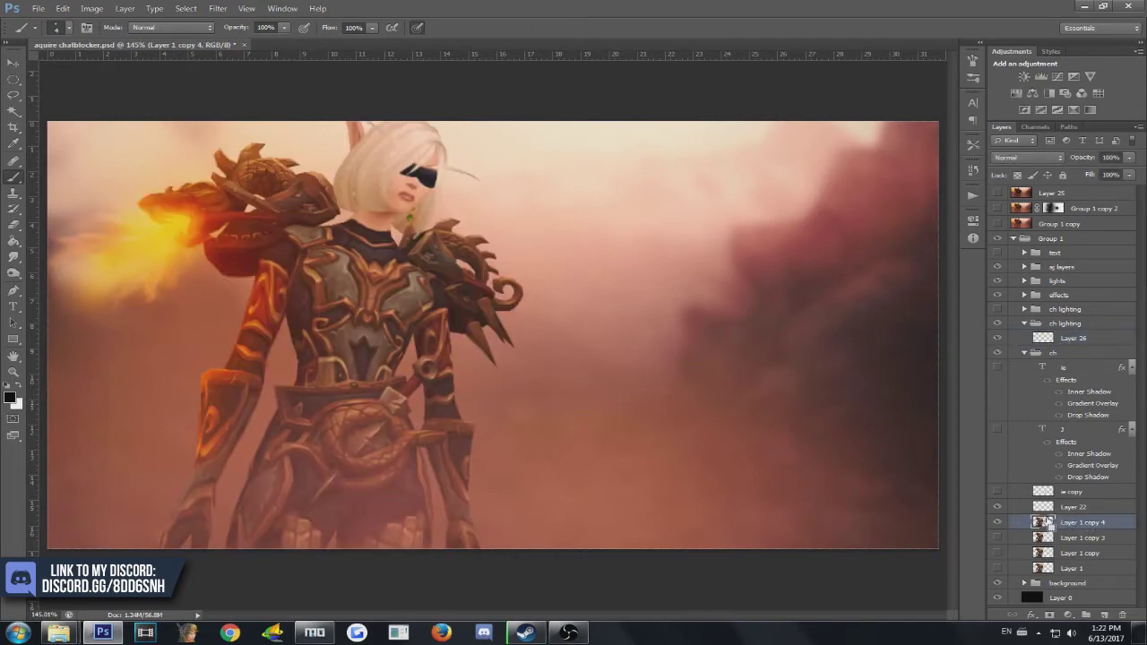
pyautogui.keyDown('ctrl'); pyautogui.click(1043, 522); pyautogui.keyUp('ctrl')
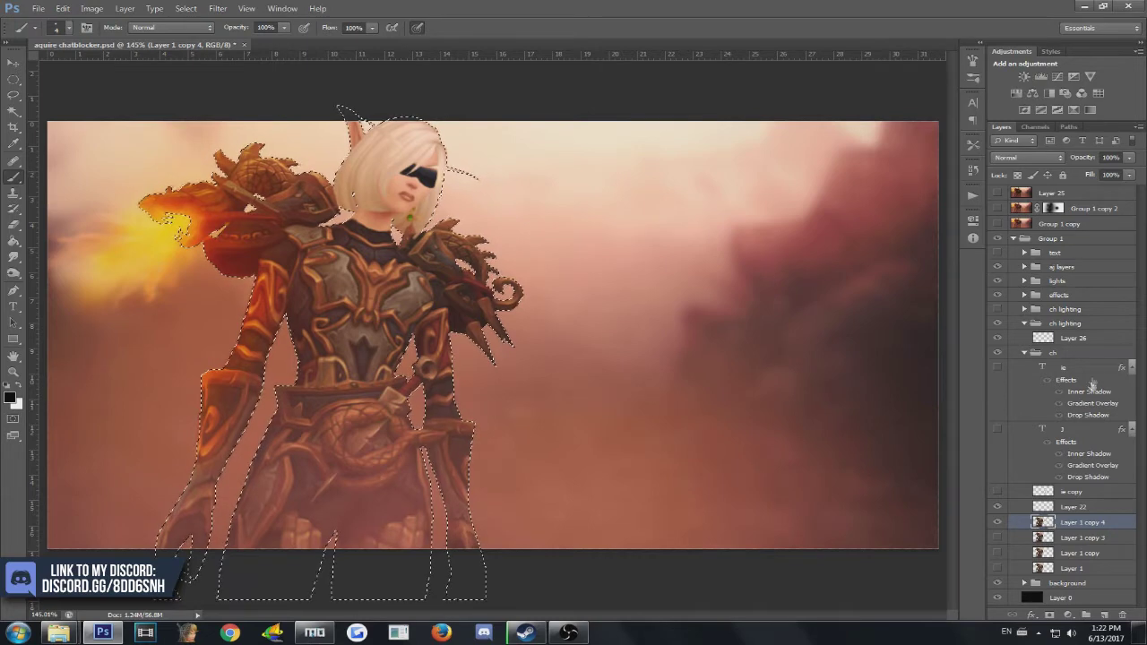
pyautogui.click(1083, 324)
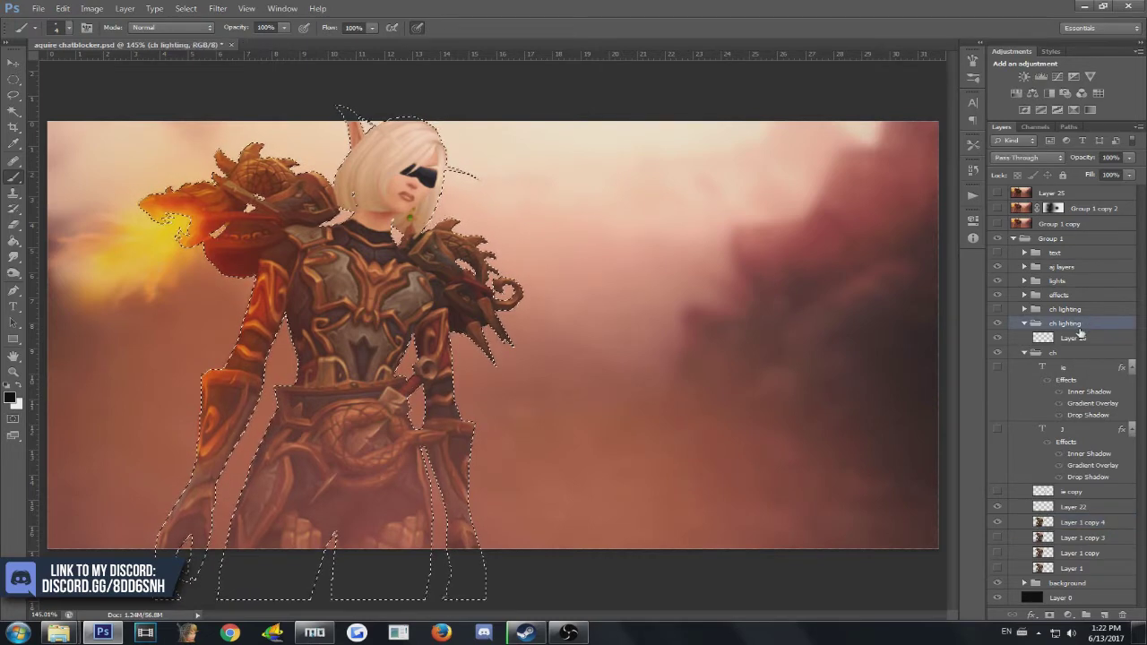
pyautogui.click(1070, 337)
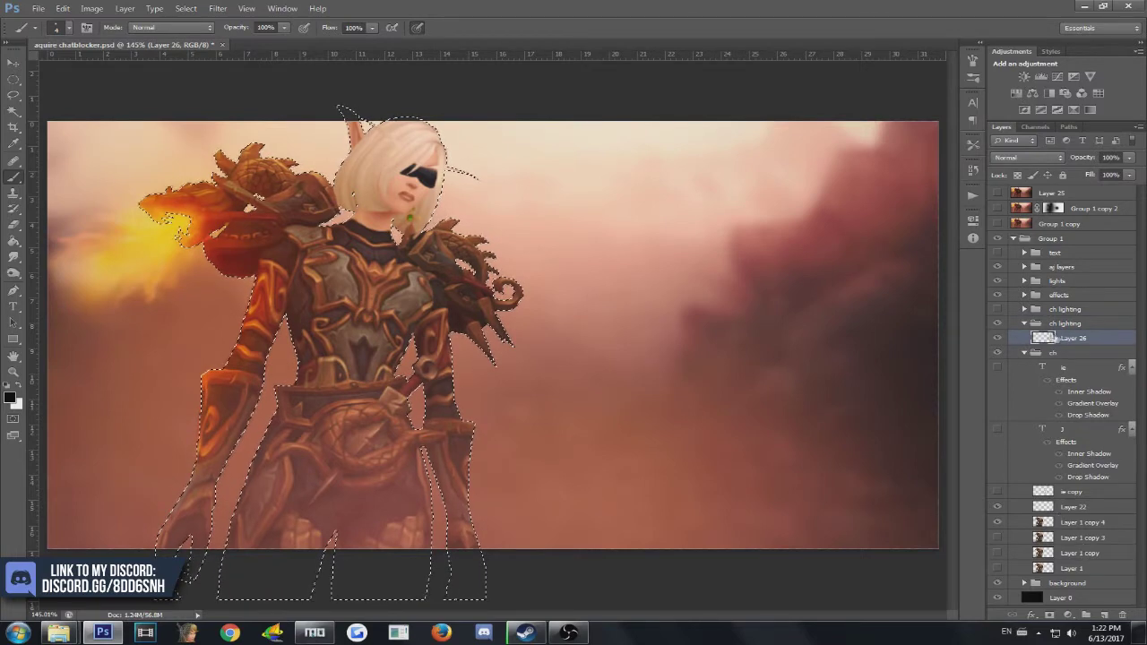
# Enlarge the soft brush and paint black shadows within the selection over the spiked shoulder, the arms and the sides of the torso
pyautogui.scroll(2, 369, 427)
pyautogui.scroll(1, 369, 427)
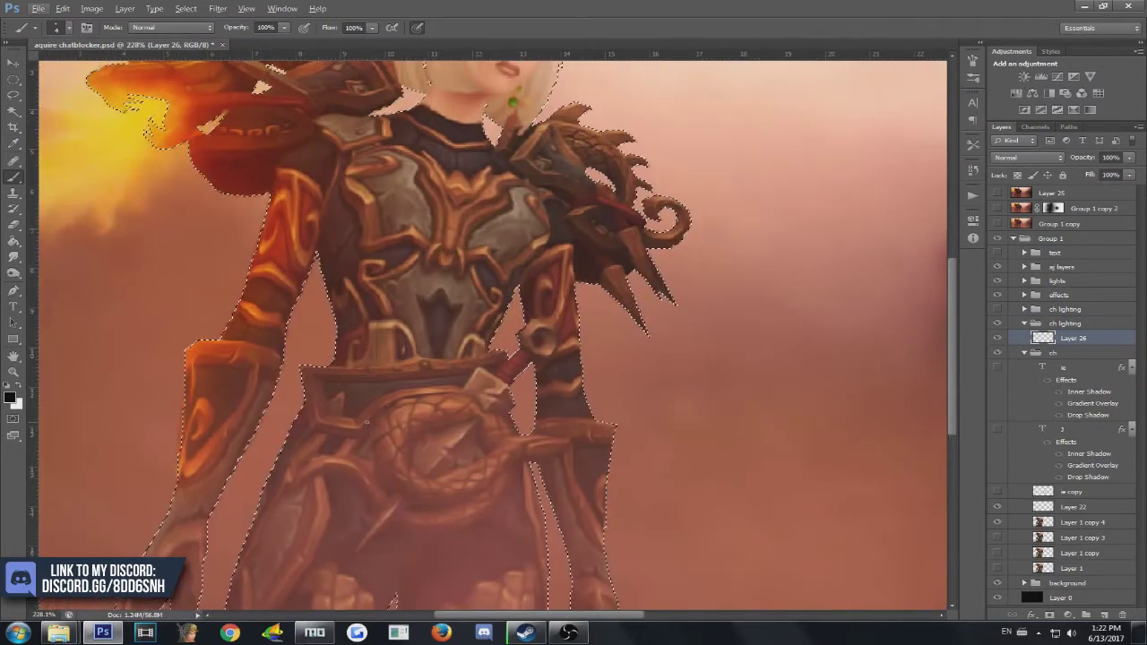
pyautogui.moveTo(430, 375)
pyautogui.mouseDown()
pyautogui.moveTo(606, 359)
pyautogui.moveTo(517, 357)
pyautogui.moveTo(465, 377)
pyautogui.moveTo(475, 381)
pyautogui.mouseUp()
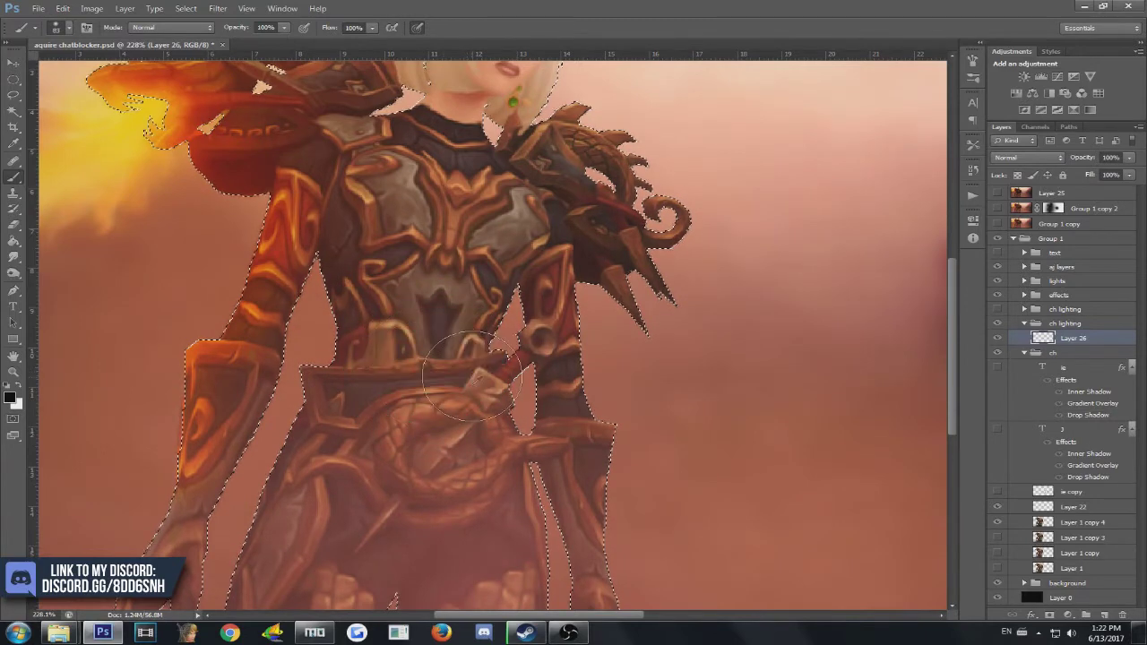
pyautogui.scroll(-3, 696, 484)
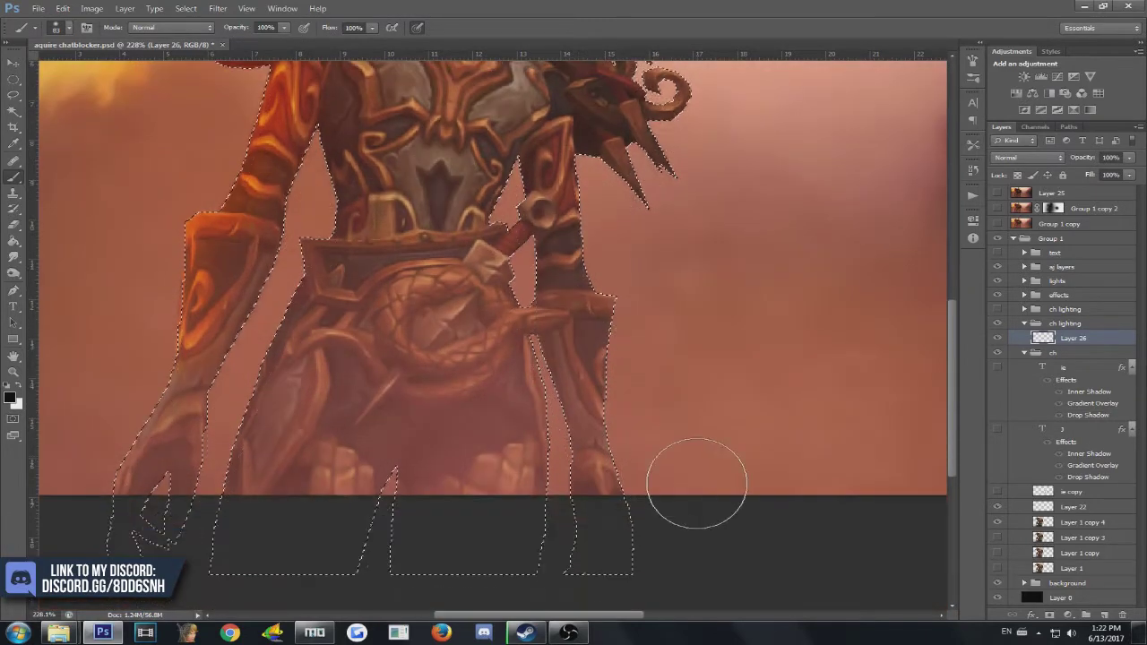
pyautogui.scroll(3, 538, 466)
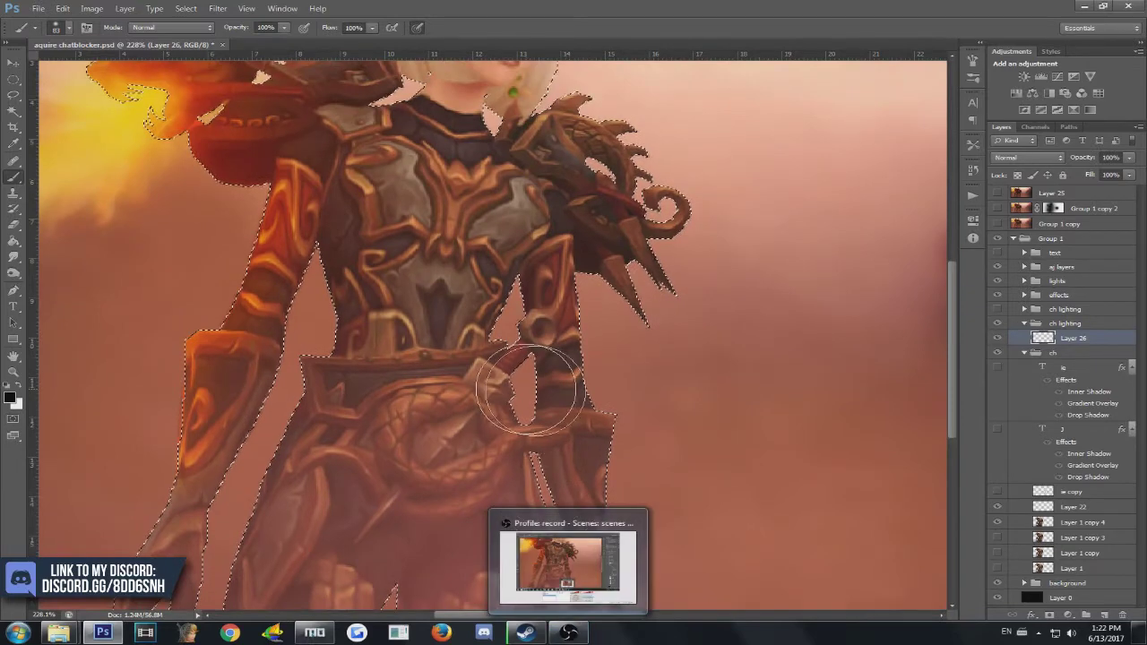
pyautogui.moveTo(538, 600)
pyautogui.mouseDown()
pyautogui.moveTo(574, 556)
pyautogui.moveTo(519, 417)
pyautogui.moveTo(545, 374)
pyautogui.moveTo(502, 310)
pyautogui.moveTo(533, 391)
pyautogui.moveTo(573, 412)
pyautogui.mouseUp()
pyautogui.scroll(3, 578, 366)
pyautogui.moveTo(578, 358)
pyautogui.mouseDown()
pyautogui.moveTo(556, 305)
pyautogui.moveTo(632, 397)
pyautogui.moveTo(463, 359)
pyautogui.moveTo(503, 340)
pyautogui.moveTo(399, 359)
pyautogui.moveTo(376, 466)
pyautogui.mouseUp()
pyautogui.scroll(-5, 321, 295)
pyautogui.moveTo(321, 296); pyautogui.dragTo(296, 315)
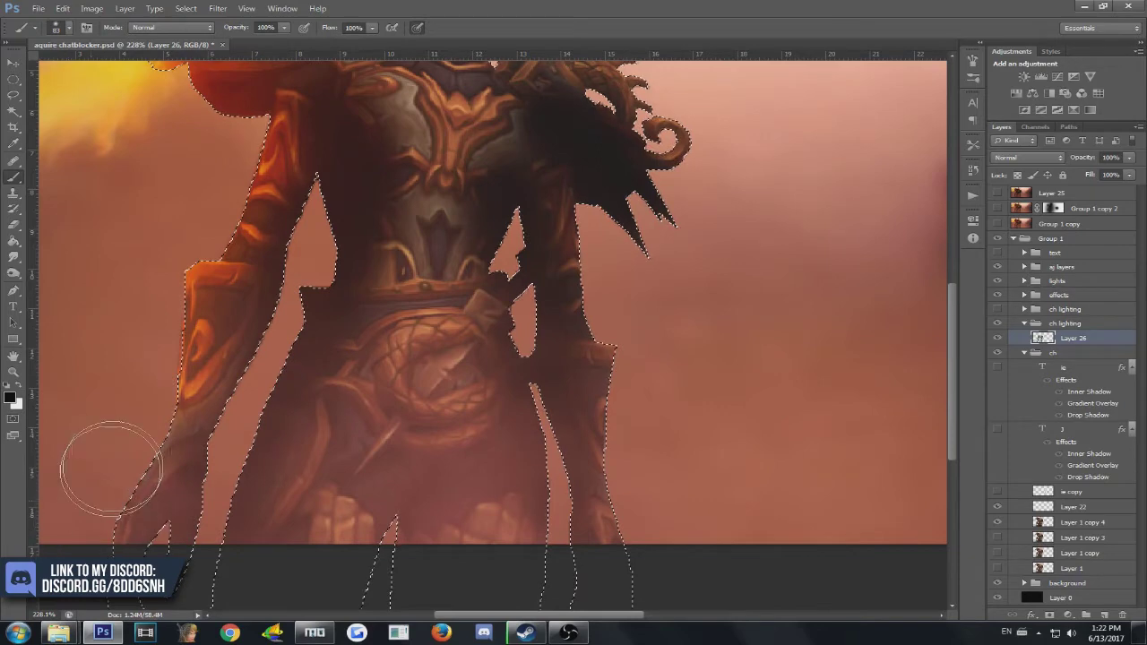
# Extend the black shading on Layer 26 over the flaming shoulder pad, the chest, the waist and the back of the hair
pyautogui.scroll(4, 207, 335)
pyautogui.scroll(4, 208, 334)
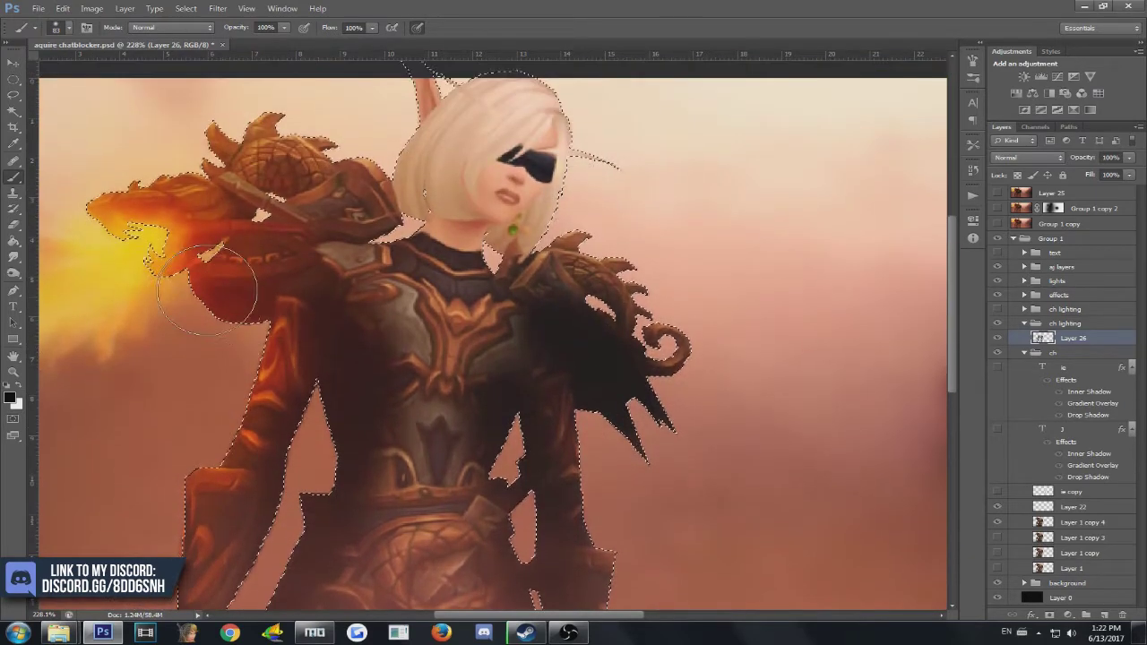
pyautogui.moveTo(332, 224)
pyautogui.mouseDown()
pyautogui.moveTo(323, 201)
pyautogui.moveTo(206, 197)
pyautogui.mouseUp()
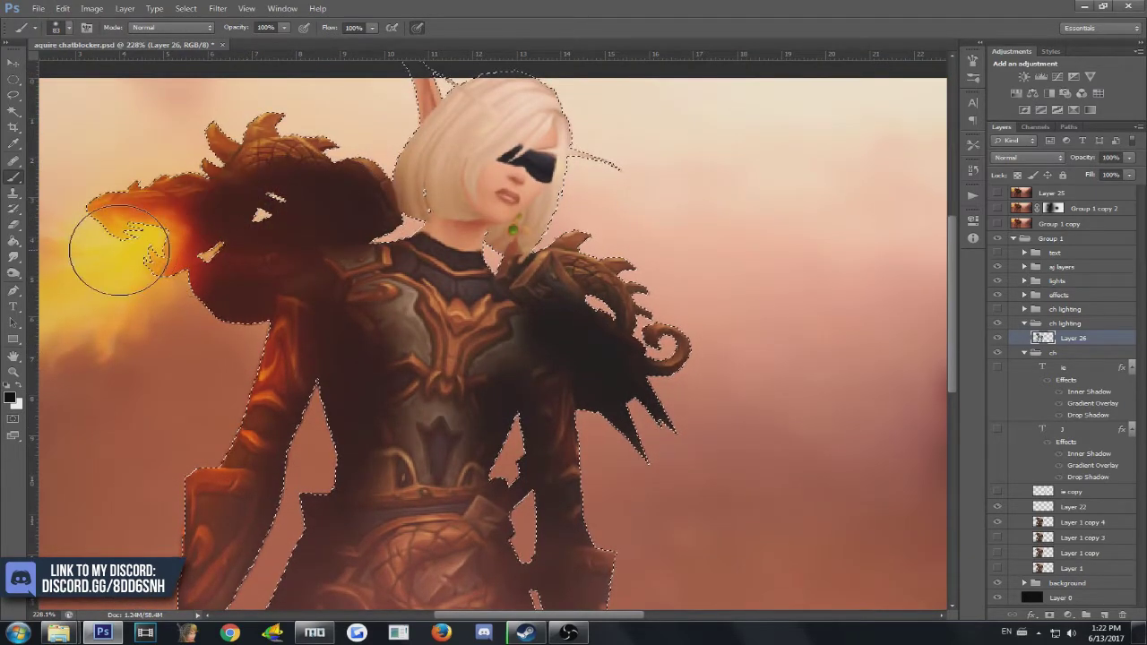
pyautogui.moveTo(359, 179)
pyautogui.mouseDown()
pyautogui.moveTo(445, 188)
pyautogui.moveTo(431, 278)
pyautogui.moveTo(500, 334)
pyautogui.moveTo(422, 264)
pyautogui.moveTo(391, 179)
pyautogui.moveTo(438, 161)
pyautogui.moveTo(386, 170)
pyautogui.moveTo(555, 354)
pyautogui.moveTo(442, 407)
pyautogui.moveTo(574, 309)
pyautogui.moveTo(321, 408)
pyautogui.moveTo(361, 313)
pyautogui.moveTo(426, 412)
pyautogui.moveTo(384, 560)
pyautogui.moveTo(412, 636)
pyautogui.moveTo(454, 443)
pyautogui.moveTo(428, 332)
pyautogui.moveTo(499, 411)
pyautogui.moveTo(452, 423)
pyautogui.moveTo(383, 497)
pyautogui.moveTo(493, 492)
pyautogui.mouseUp()
pyautogui.scroll(2, 464, 166)
pyautogui.scroll(-1, 493, 493)
pyautogui.scroll(-6, 493, 493)
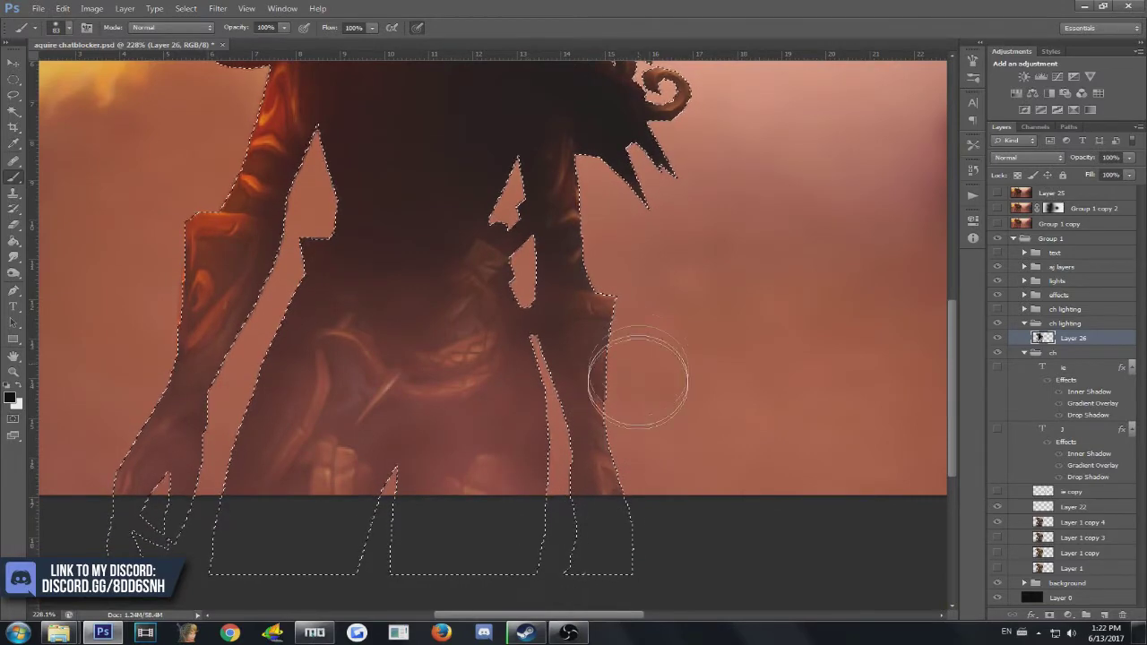
pyautogui.scroll(3, 493, 352)
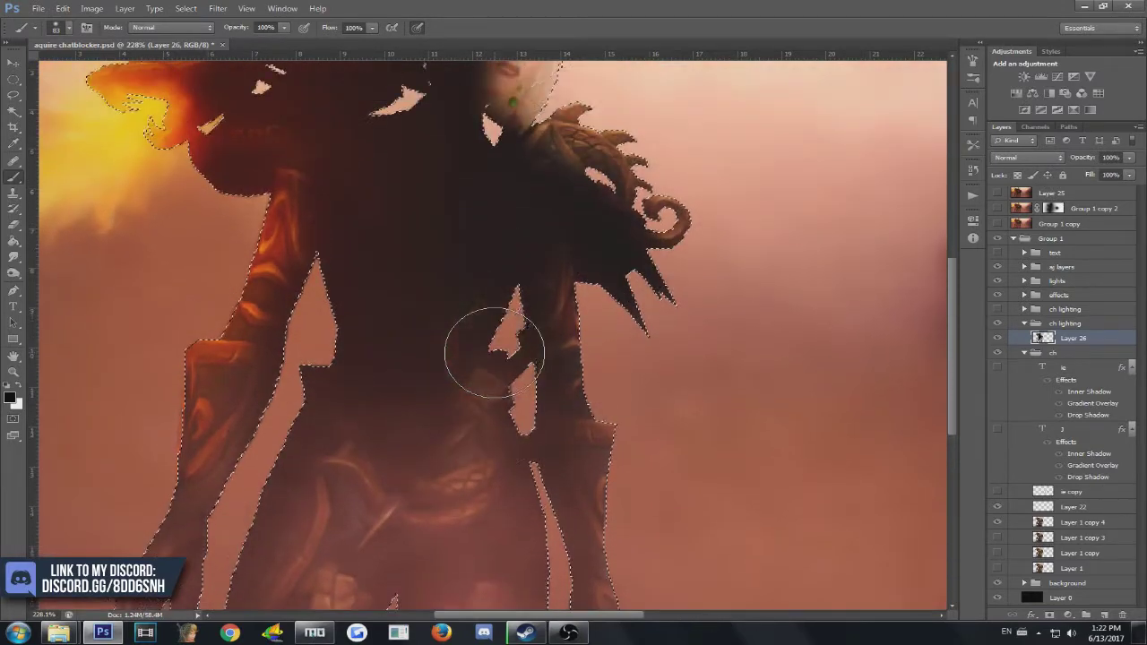
pyautogui.scroll(-2, 354, 502)
pyautogui.scroll(-1, 349, 421)
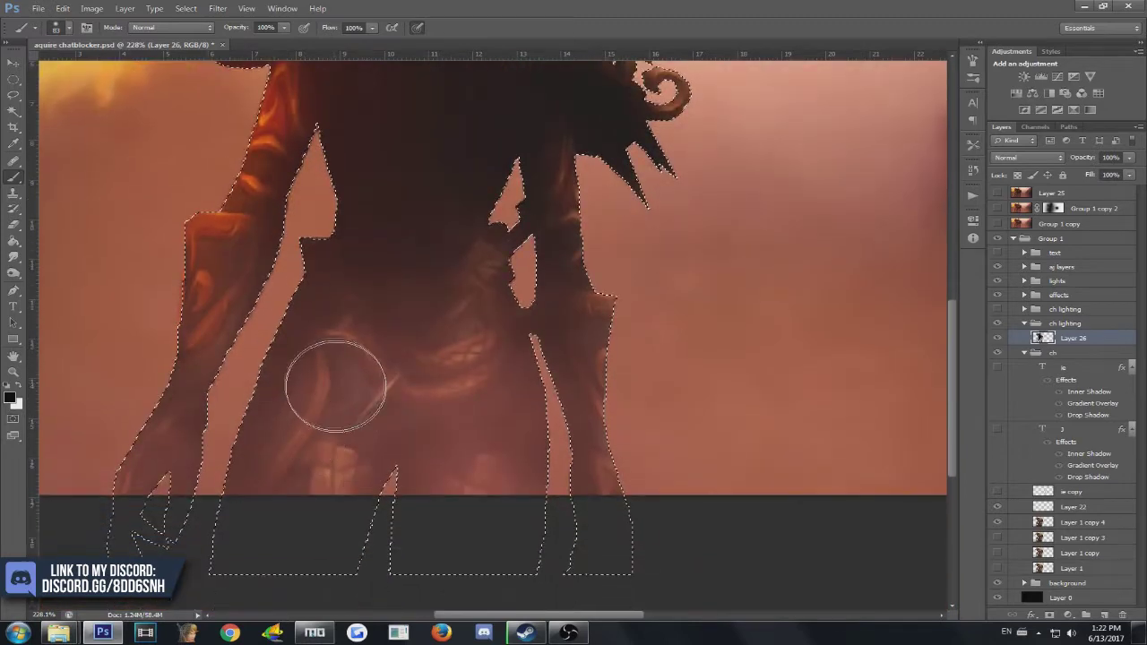
pyautogui.scroll(3, 371, 409)
pyautogui.scroll(-3, 387, 433)
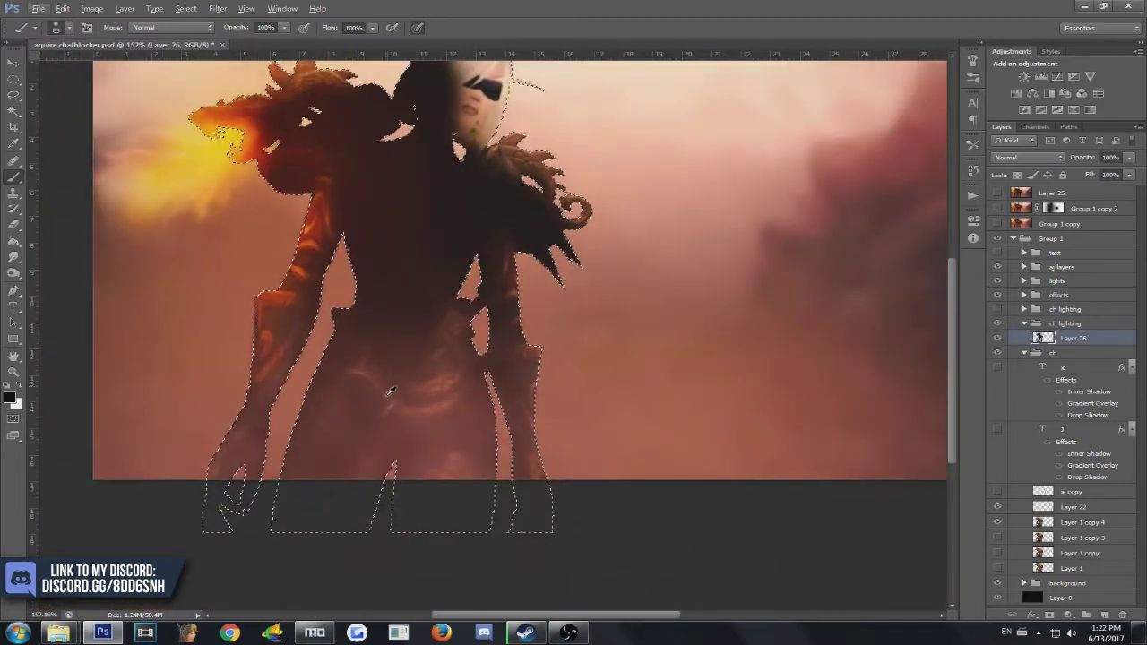
pyautogui.scroll(1, 411, 357)
# Deselect the character outline, reload it briefly from Layer 1 copy 4, and clear it again with the Brush tool active
pyautogui.press('e')
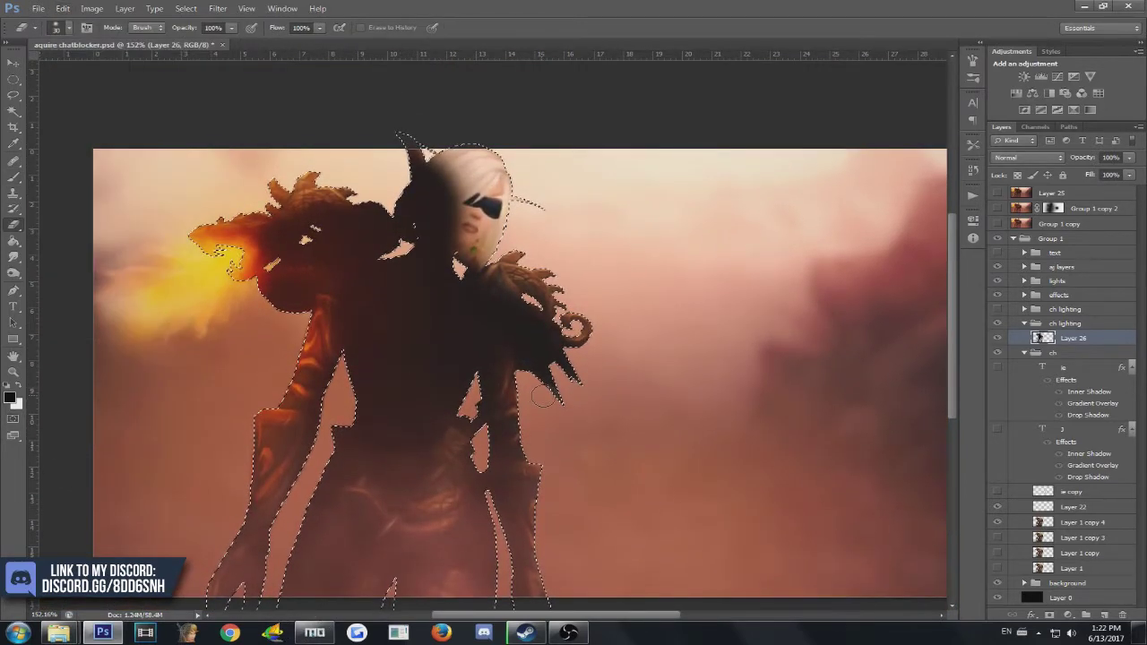
pyautogui.hotkey('ctrl', 'd')
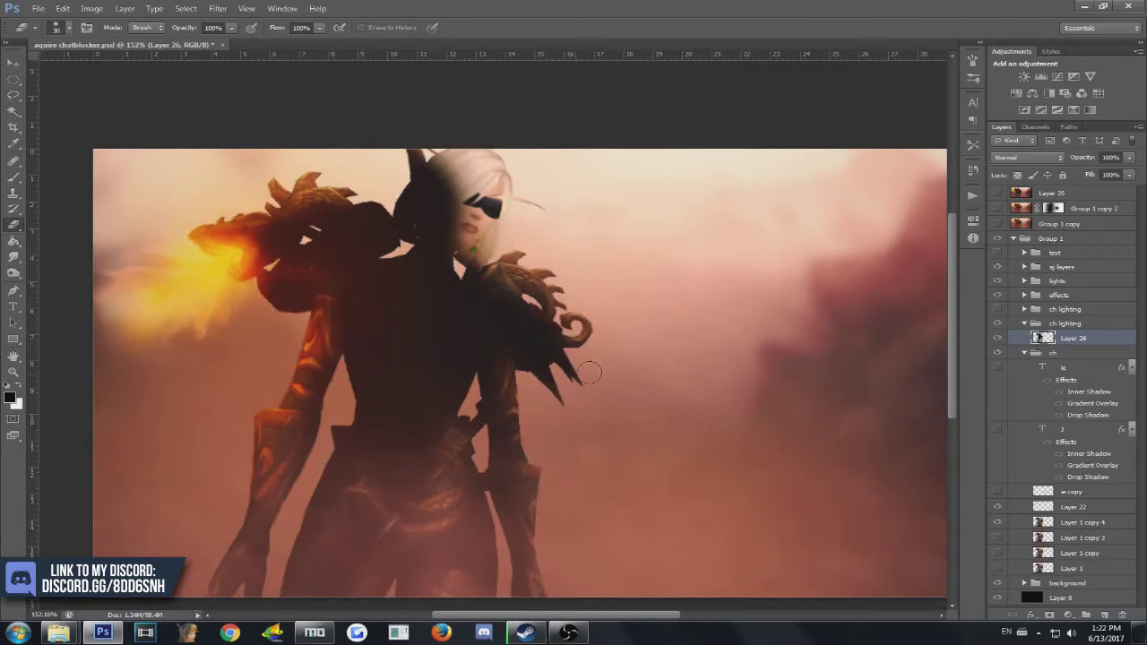
pyautogui.scroll(-2, 507, 351)
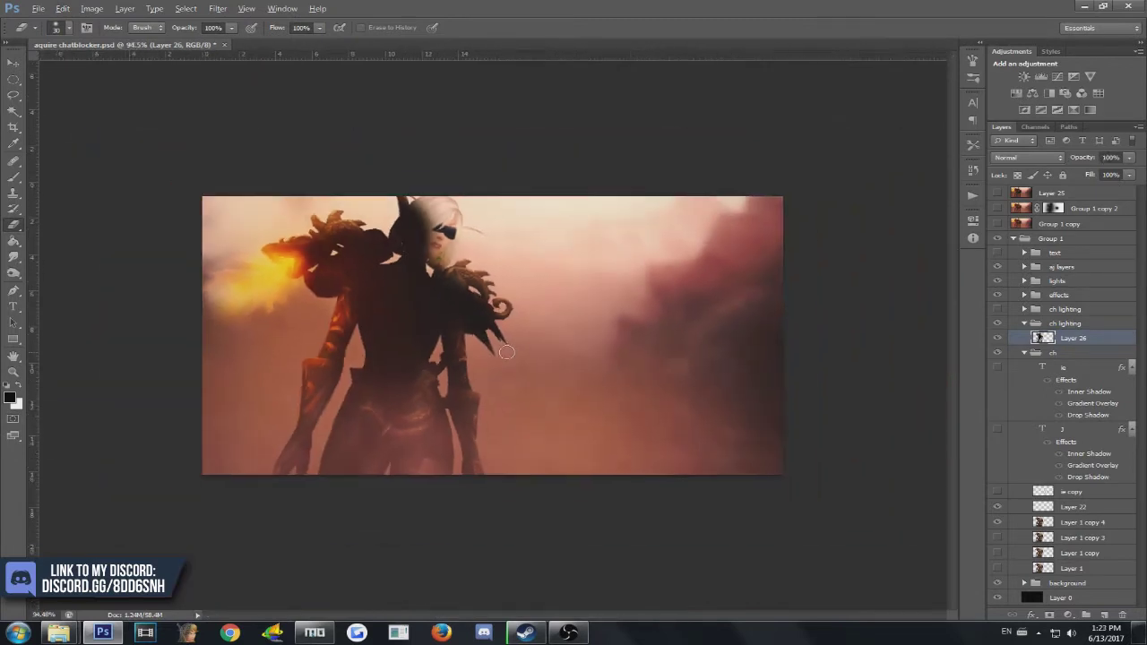
pyautogui.scroll(1, 507, 351)
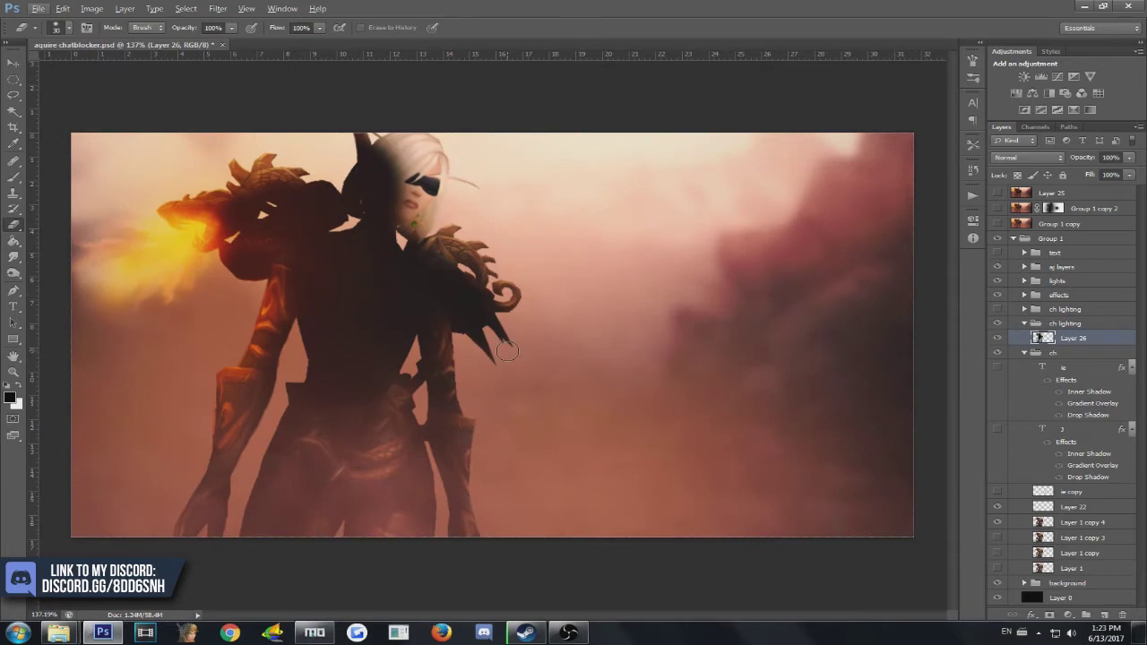
pyautogui.keyDown('ctrl'); pyautogui.click(1042, 525); pyautogui.keyUp('ctrl')
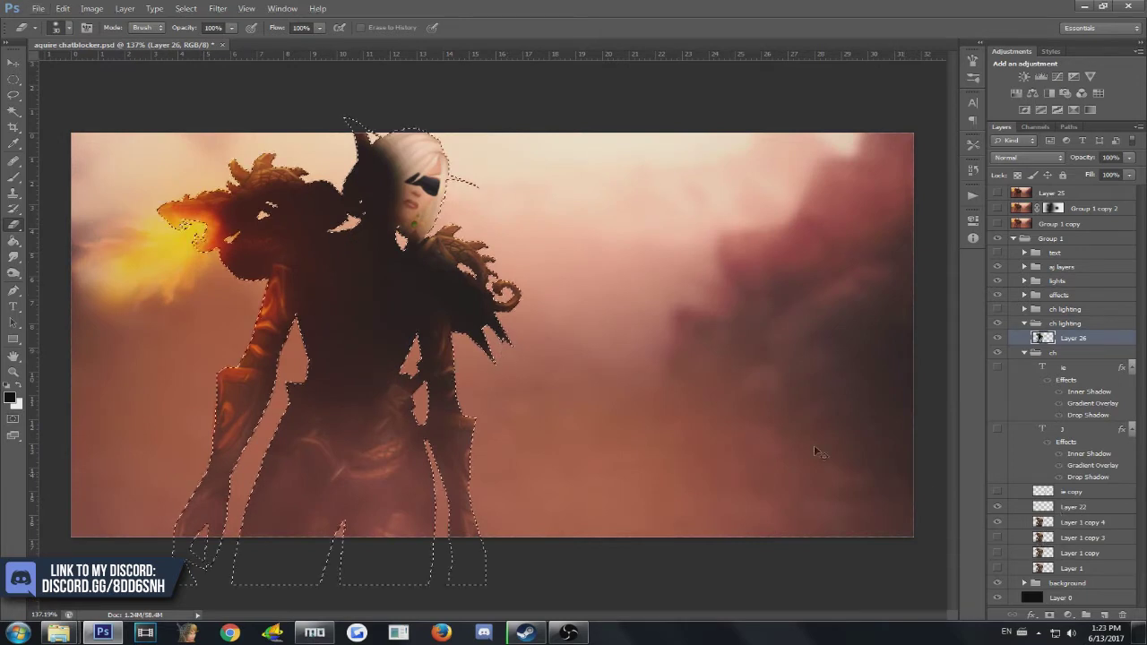
pyautogui.press('b')
pyautogui.hotkey('ctrl', 'd')
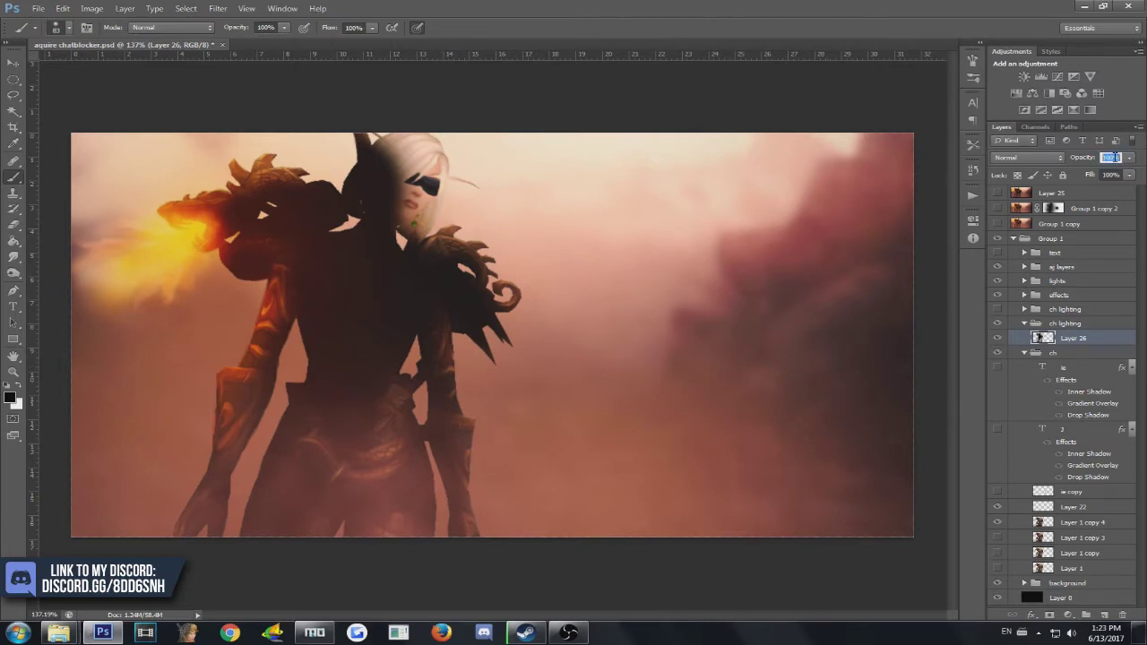
# Set Layer 26's opacity to 60% and compare the character with this shadow layer shown and hidden
pyautogui.write('60')
pyautogui.press('Return')
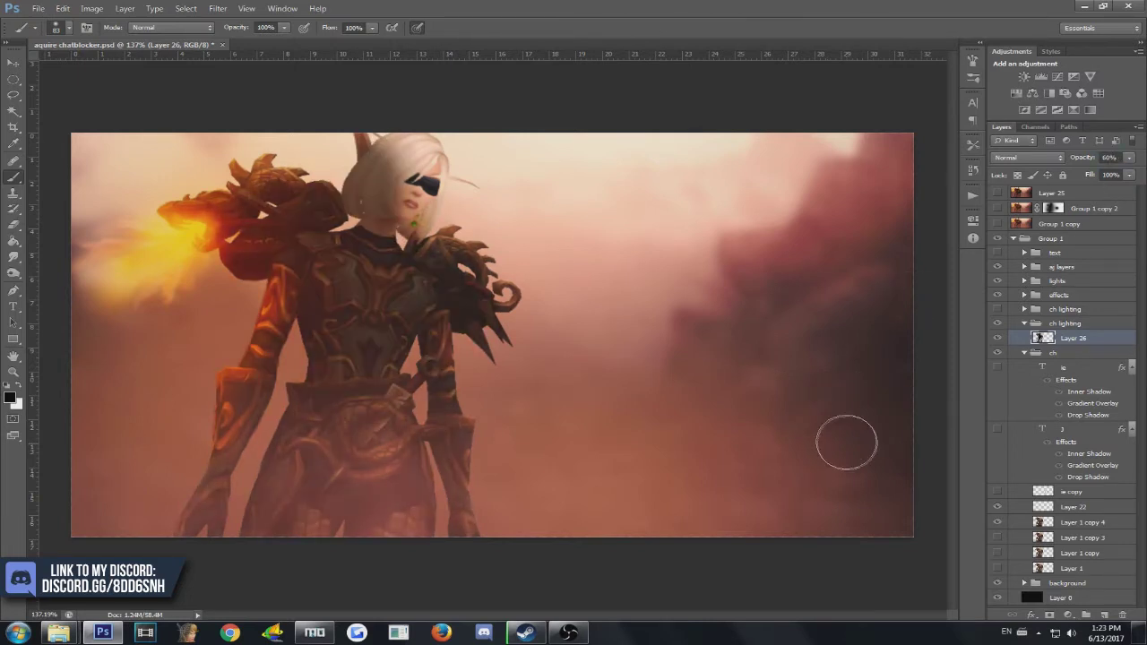
pyautogui.click(999, 338)
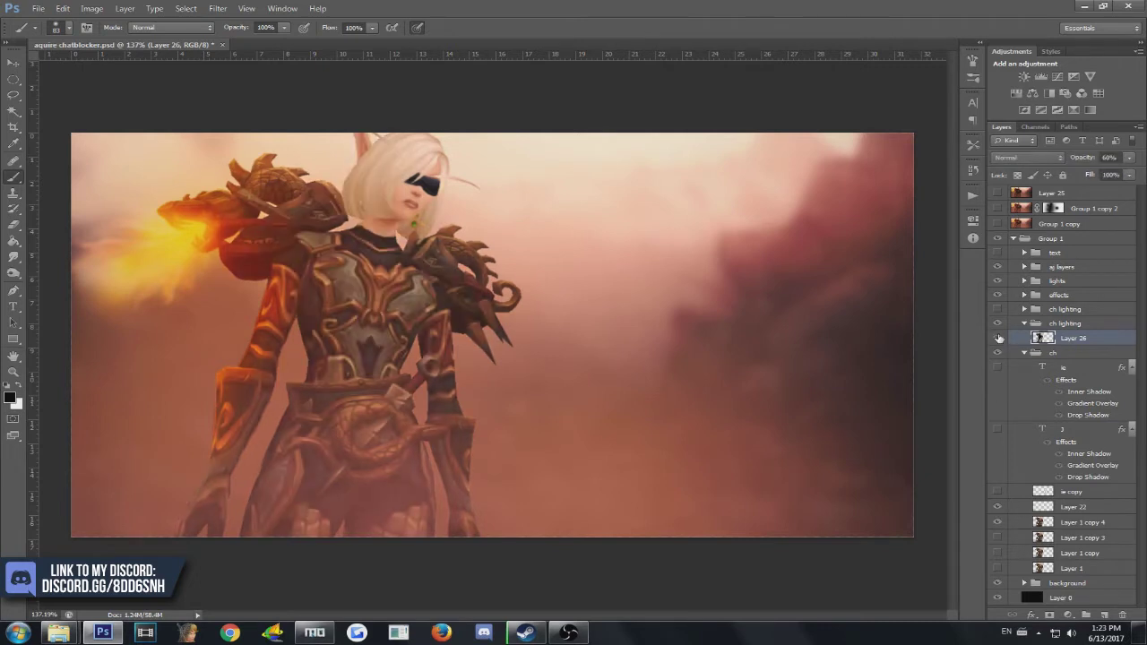
pyautogui.click(999, 338)
pyautogui.click(999, 338)
pyautogui.click(998, 338)
pyautogui.click(999, 337)
pyautogui.click(999, 337)
pyautogui.click(999, 338)
pyautogui.click(999, 338)
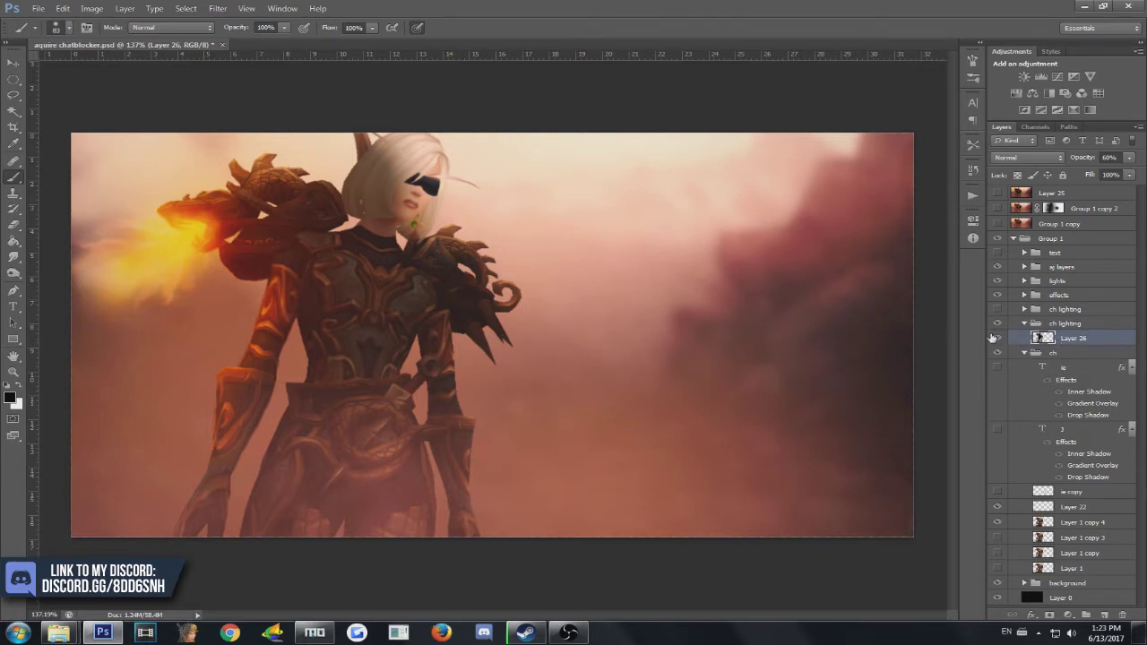
pyautogui.click(998, 338)
pyautogui.click(997, 338)
# Set the brush opacity to 40% and paint a vertical black stroke over the background beside the dark clouds on Layer 26
pyautogui.write('4')
pyautogui.moveTo(663, 275); pyautogui.dragTo(671, 452)
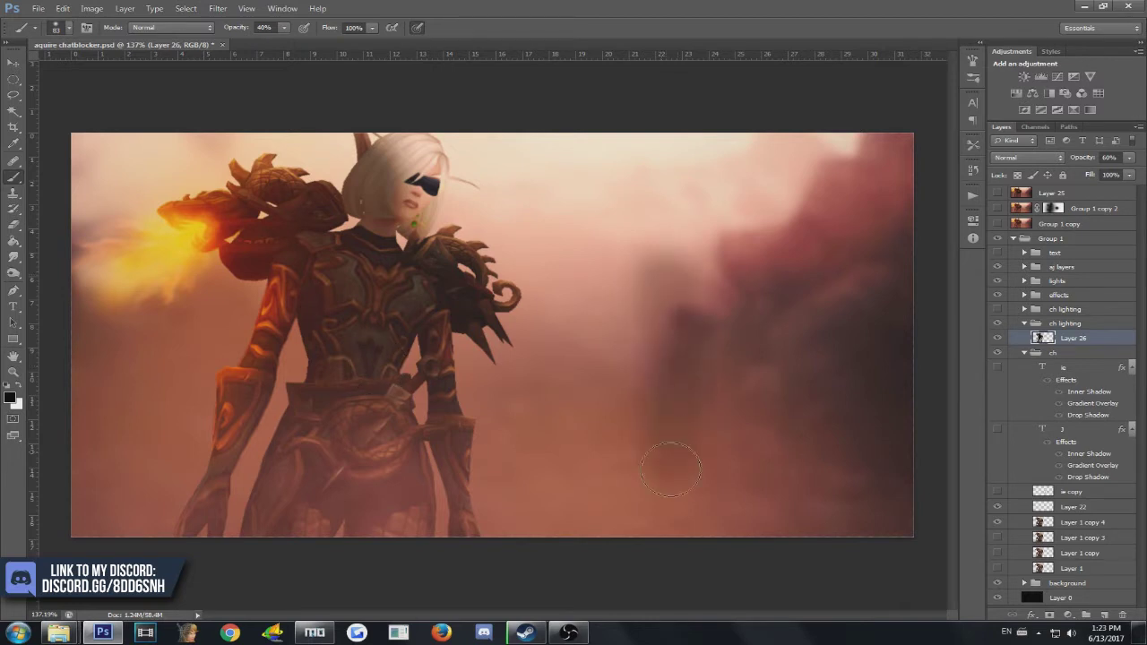
# Undo the vertical background stroke, then try several more vertical black strokes beside the dark clouds, undoing each one
pyautogui.hotkey('ctrl', 'z')
pyautogui.moveTo(630, 261); pyautogui.dragTo(662, 466)
pyautogui.hotkey('ctrl', 'z')
pyautogui.moveTo(607, 256); pyautogui.dragTo(609, 476)
pyautogui.hotkey('ctrl', 'z')
pyautogui.moveTo(586, 217); pyautogui.dragTo(609, 477)
pyautogui.hotkey('ctrl', 'z')
pyautogui.moveTo(657, 253); pyautogui.dragTo(666, 466)
pyautogui.hotkey('ctrl', 'z')
pyautogui.moveTo(603, 233); pyautogui.dragTo(618, 468)
pyautogui.hotkey('ctrl', 'z')
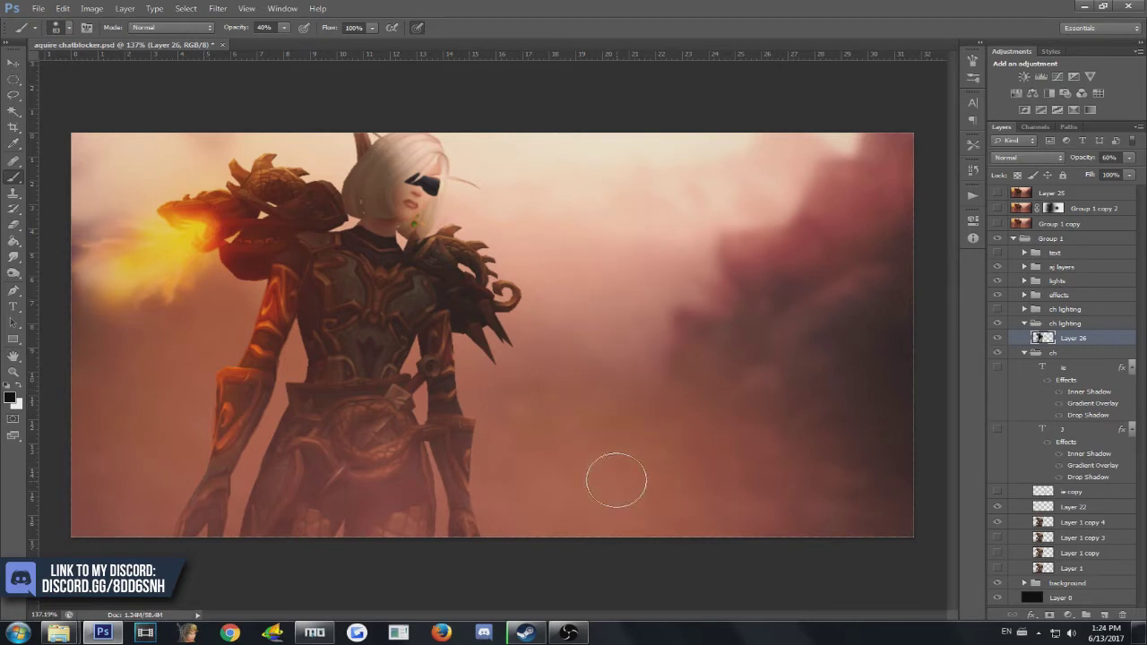
# Soften Layer 26's shadows over the chest and waist using an enlarged Eraser at 40% opacity
pyautogui.press('e')
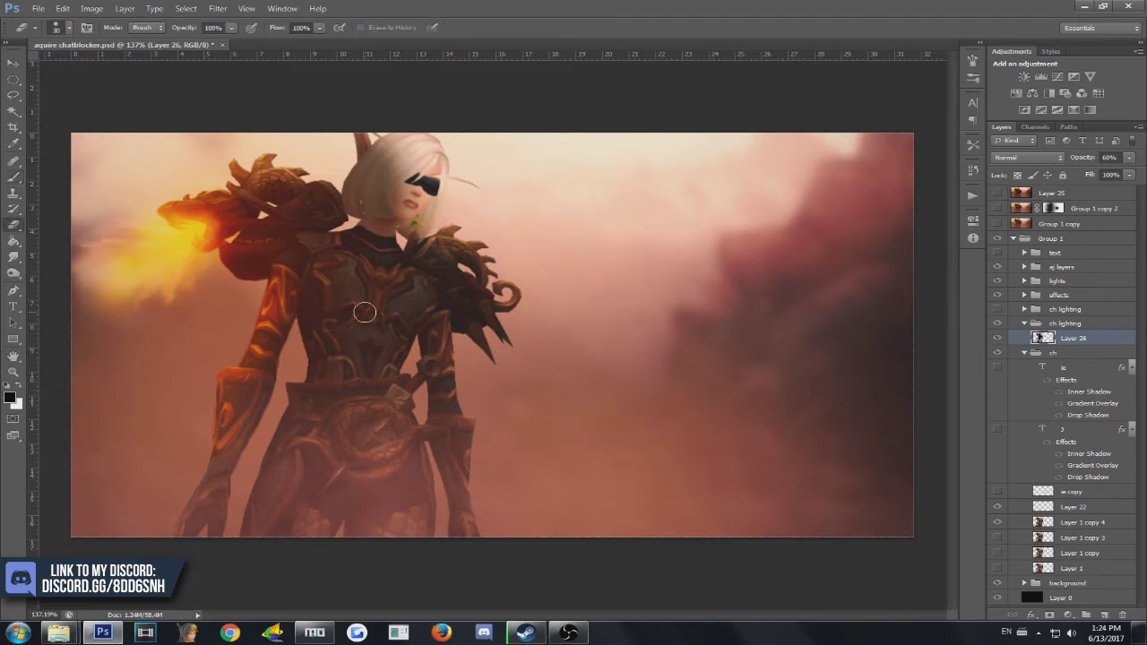
pyautogui.moveTo(363, 312); pyautogui.dragTo(403, 310)
pyautogui.write('90')
pyautogui.press('Return')
pyautogui.scroll(3, 368, 276)
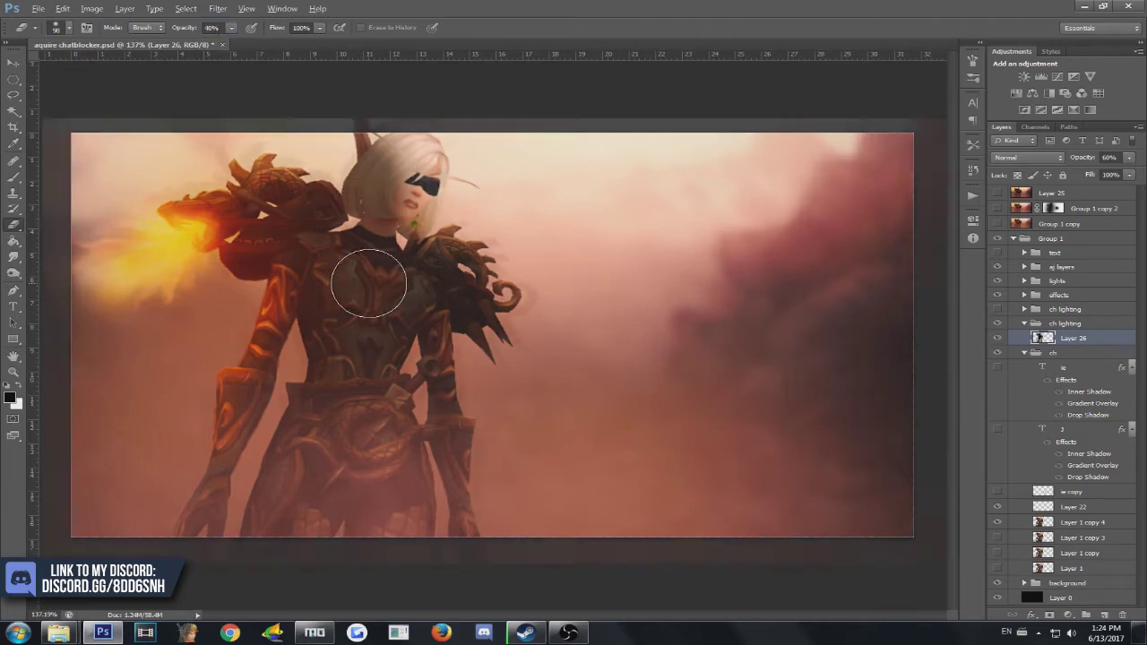
pyautogui.press('4')
pyautogui.moveTo(366, 264)
pyautogui.mouseDown()
pyautogui.moveTo(368, 469)
pyautogui.moveTo(409, 474)
pyautogui.mouseUp()
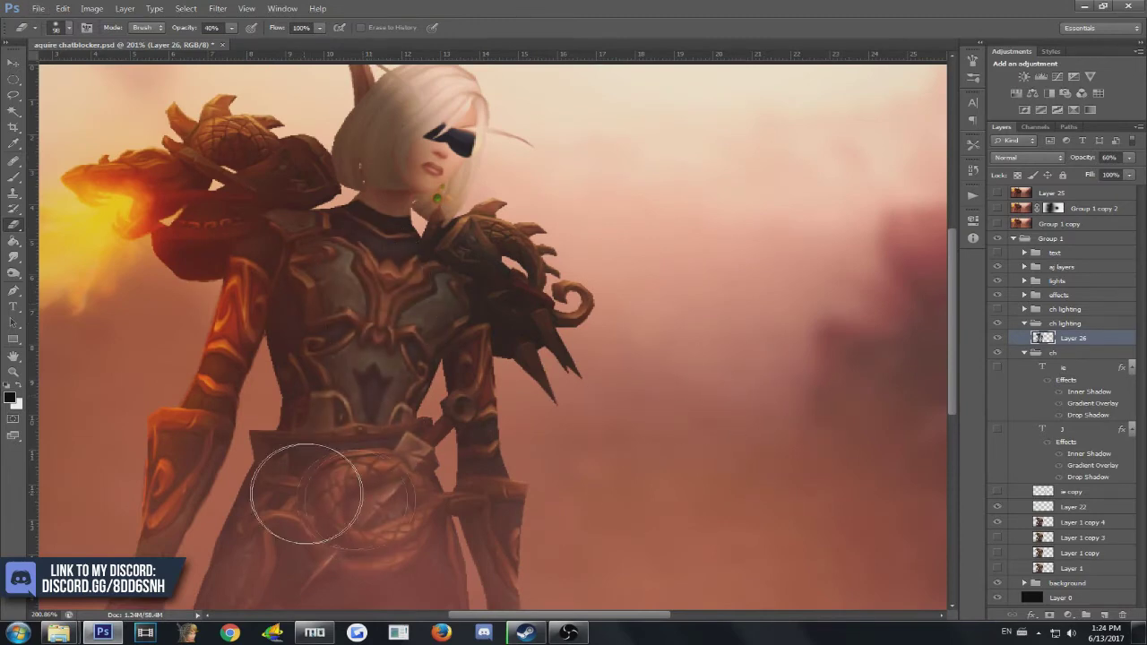
# Compare the character with the shadow layer, Layer 26, hidden and shown
pyautogui.click(1000, 339)
pyautogui.click(1000, 339)
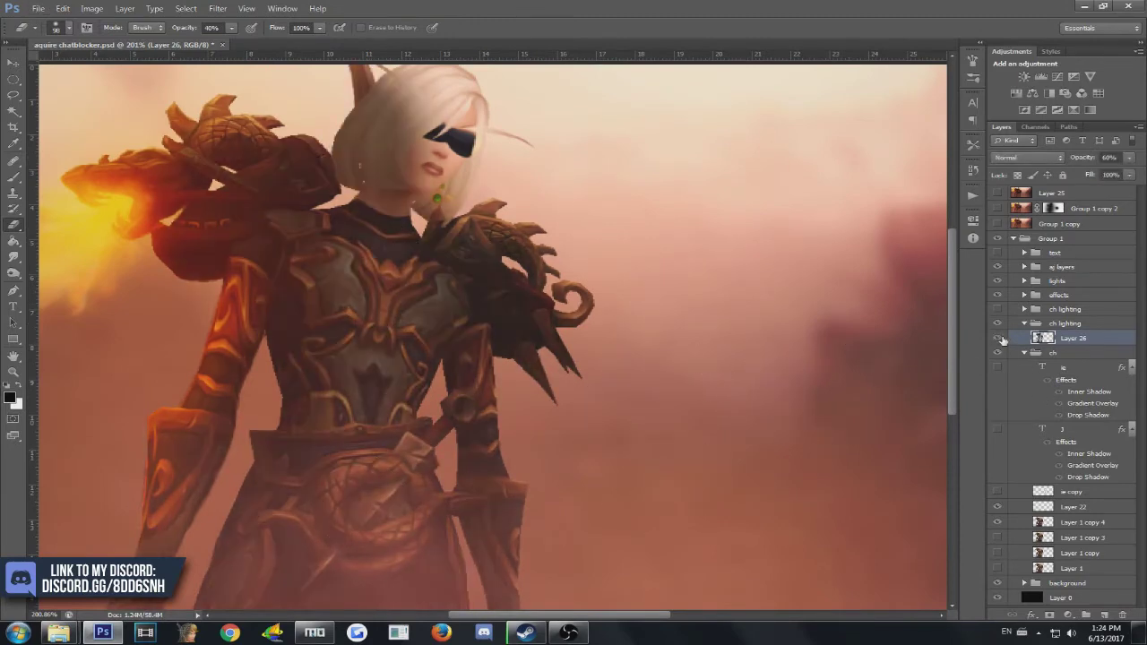
pyautogui.click(999, 338)
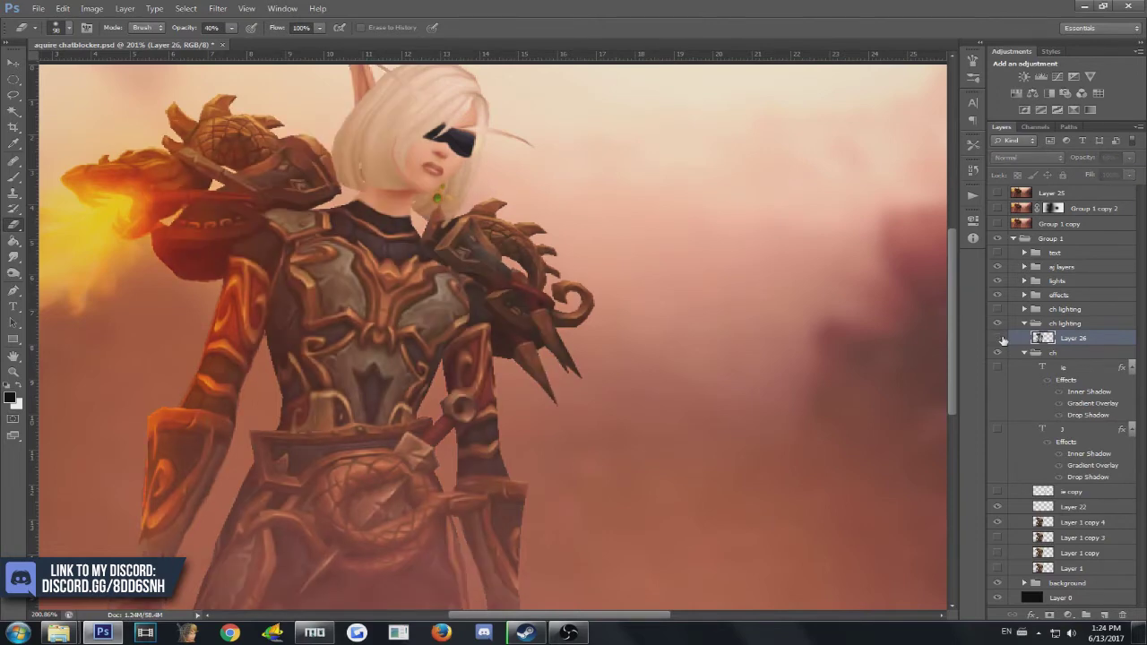
pyautogui.click(1000, 339)
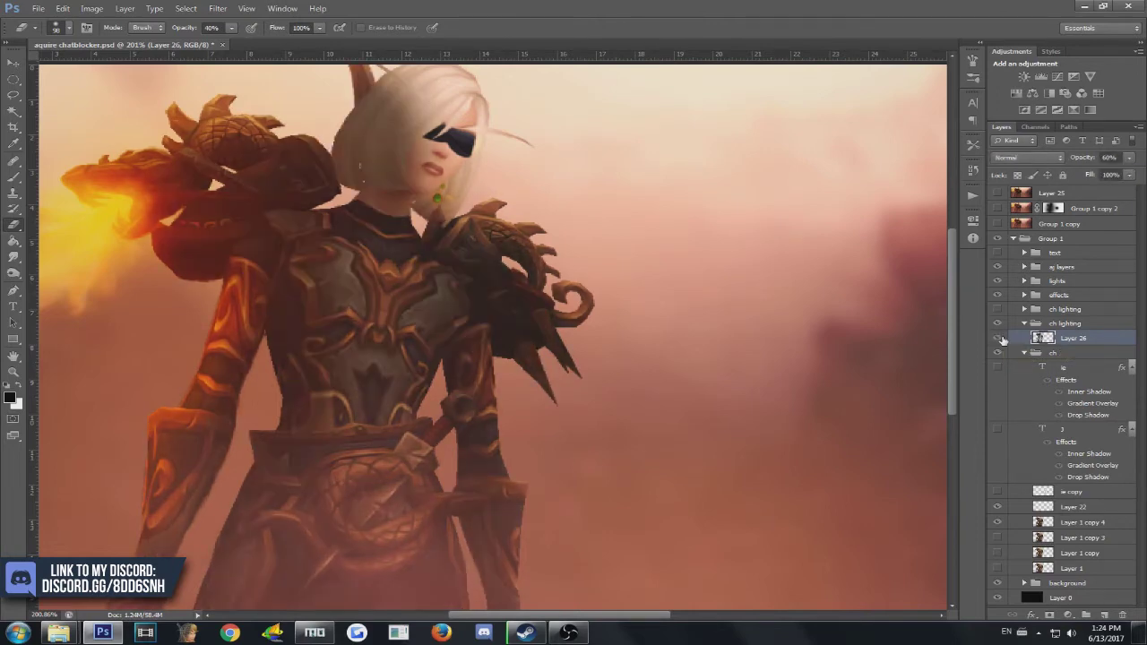
pyautogui.scroll(-3, 408, 385)
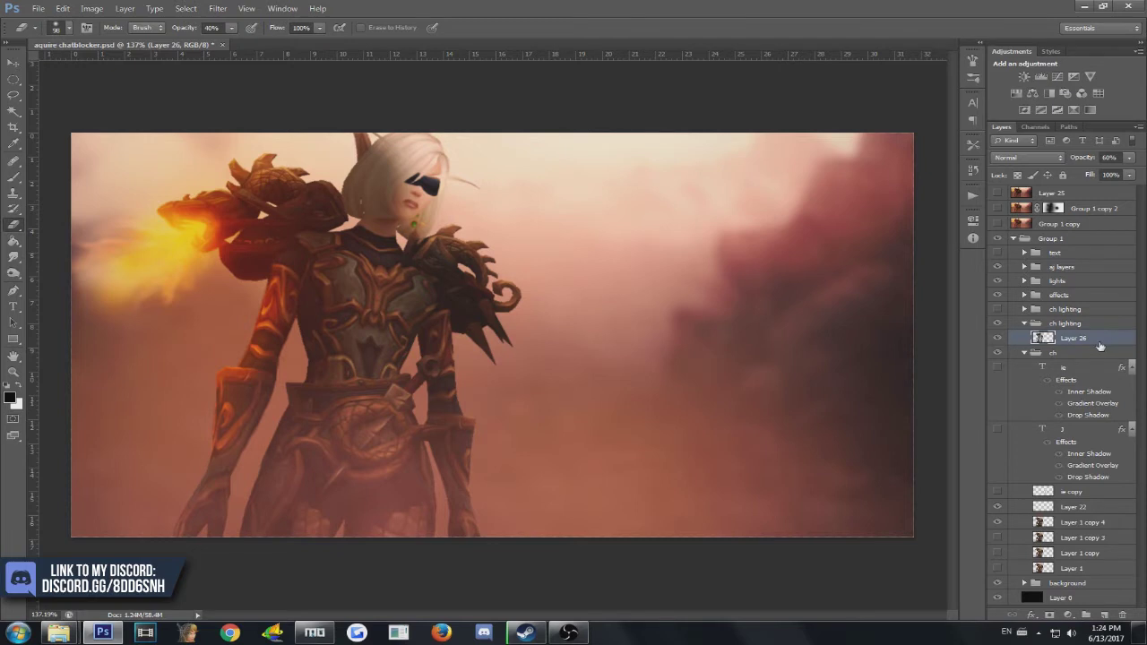
# Add a new layer above Layer 26 in the ch lighting group and resize the Brush tool for finer shading
pyautogui.click(1101, 616)
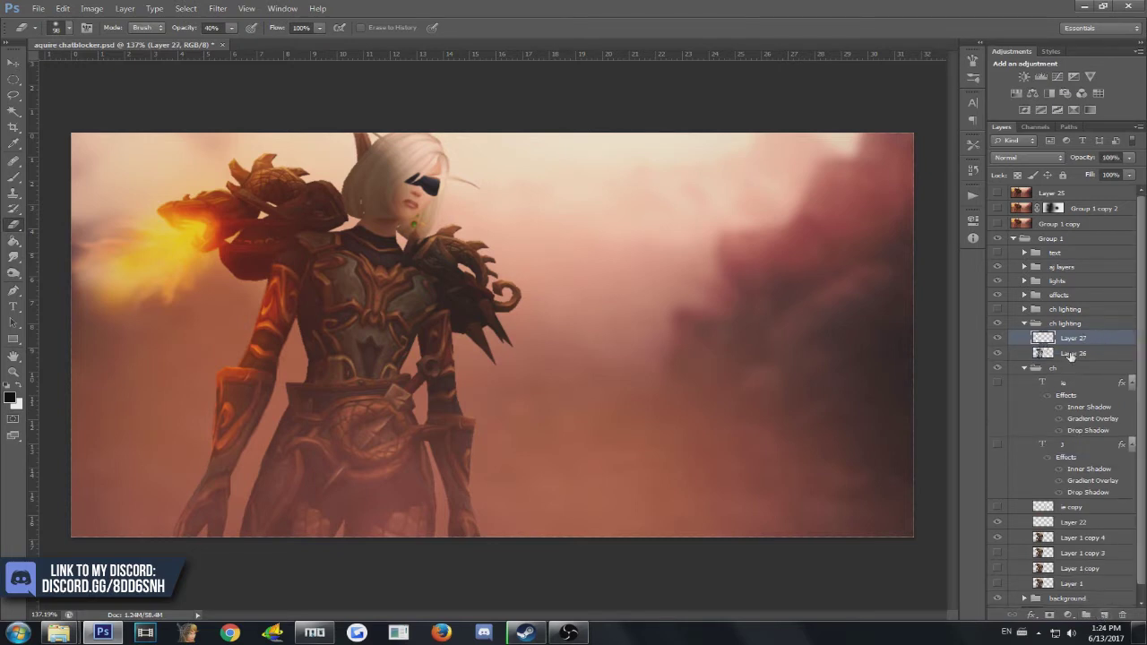
pyautogui.press('b')
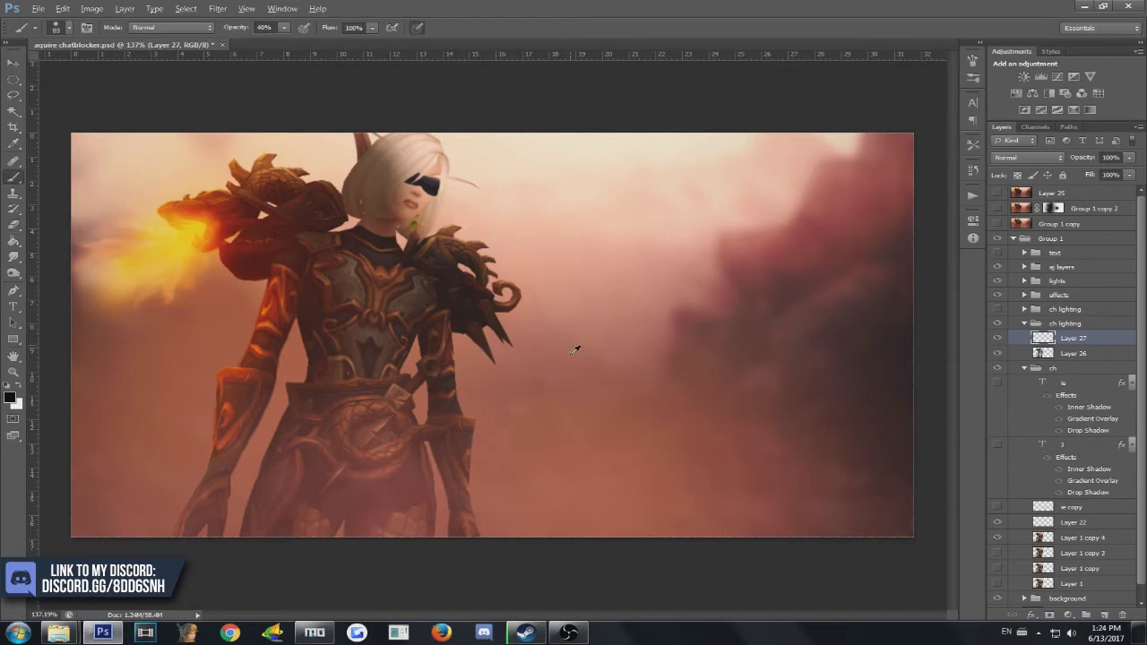
pyautogui.keyDown('alt'); pyautogui.rightClick(574, 350); pyautogui.keyUp('alt')
pyautogui.moveTo(560, 351); pyautogui.dragTo(565, 350)
pyautogui.write('10')
# Toggle Layer 26's visibility to review its shadows before shading the new layer
pyautogui.click(1000, 352)
pyautogui.click(1000, 352)
pyautogui.click(1000, 352)
pyautogui.click(999, 352)
# Set Layer 27's opacity to 50% and load the character outline from Layer 1 copy 4 as a selection
pyautogui.scroll(5, 386, 276)
pyautogui.moveTo(524, 256); pyautogui.dragTo(474, 265)
pyautogui.scroll(2, 544, 297)
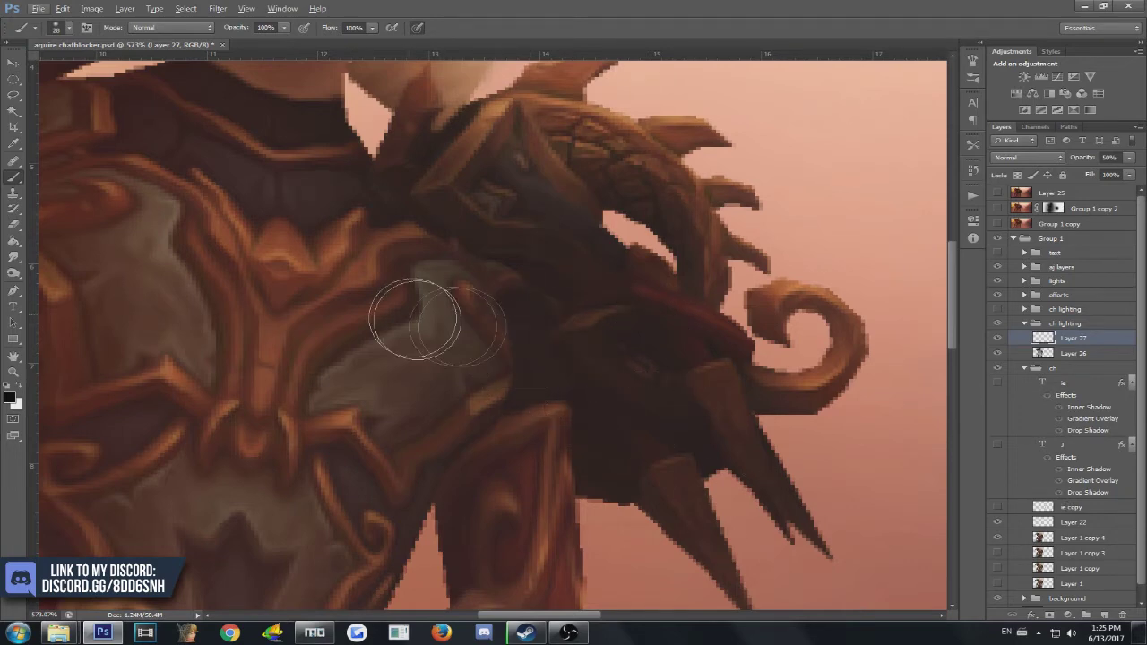
pyautogui.scroll(1, 558, 256)
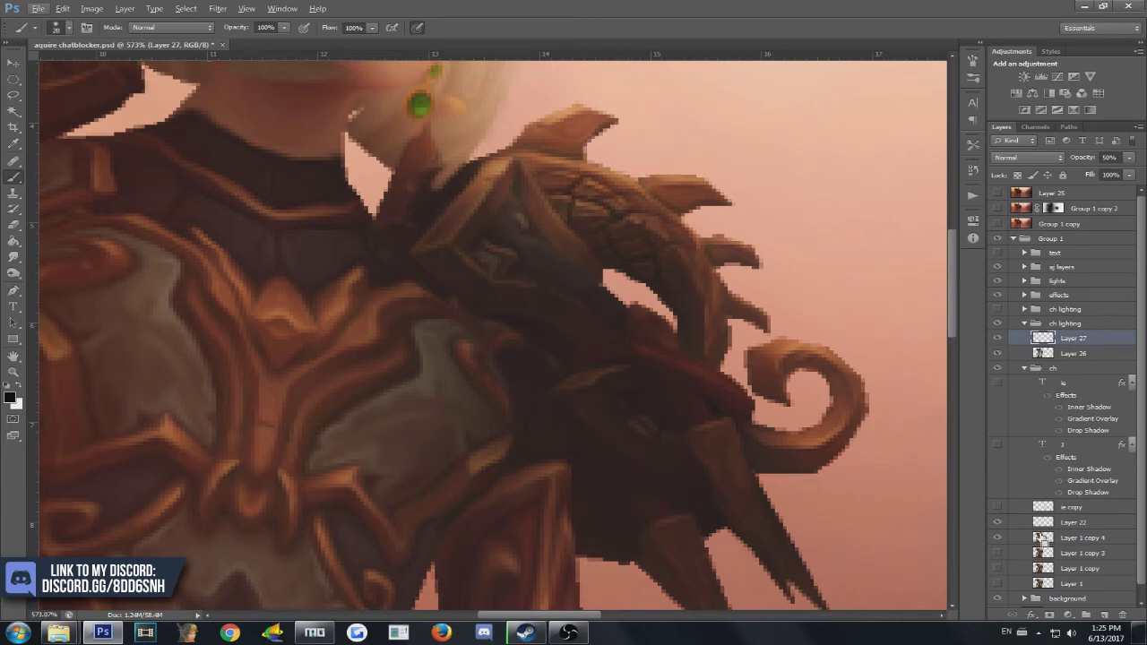
pyautogui.keyDown('ctrl'); pyautogui.click(1042, 353); pyautogui.keyUp('ctrl')
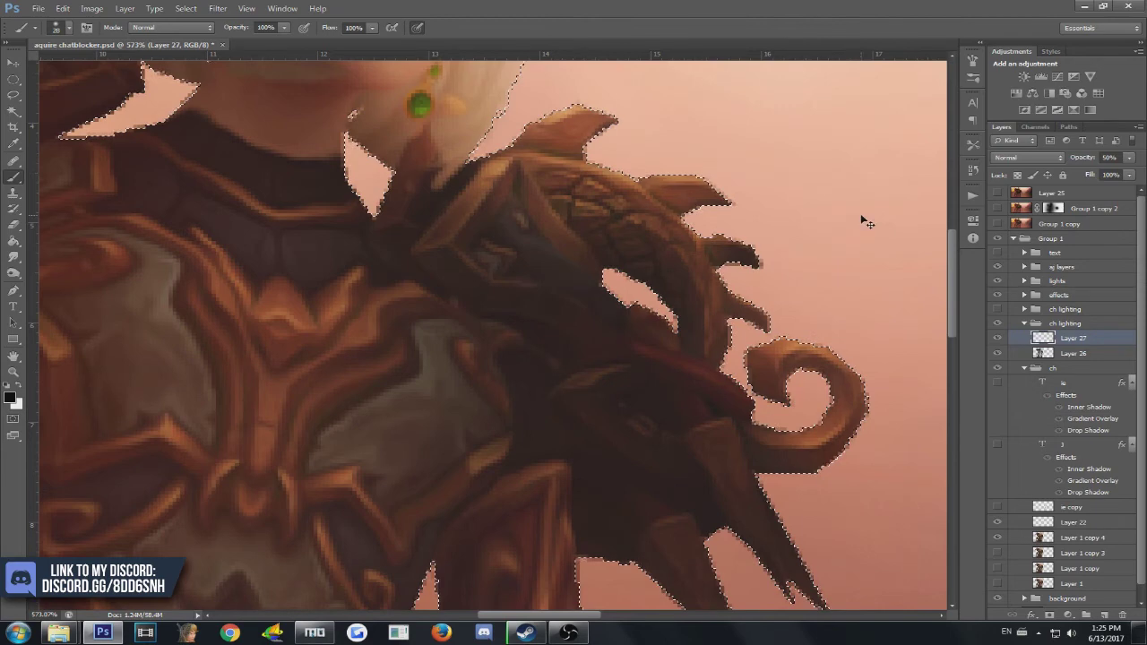
# Paint black shading on Layer 27 over the spiked shoulder pad, its horns and the area beside the neck
pyautogui.moveTo(452, 295)
pyautogui.mouseDown()
pyautogui.moveTo(505, 281)
pyautogui.moveTo(483, 217)
pyautogui.mouseUp()
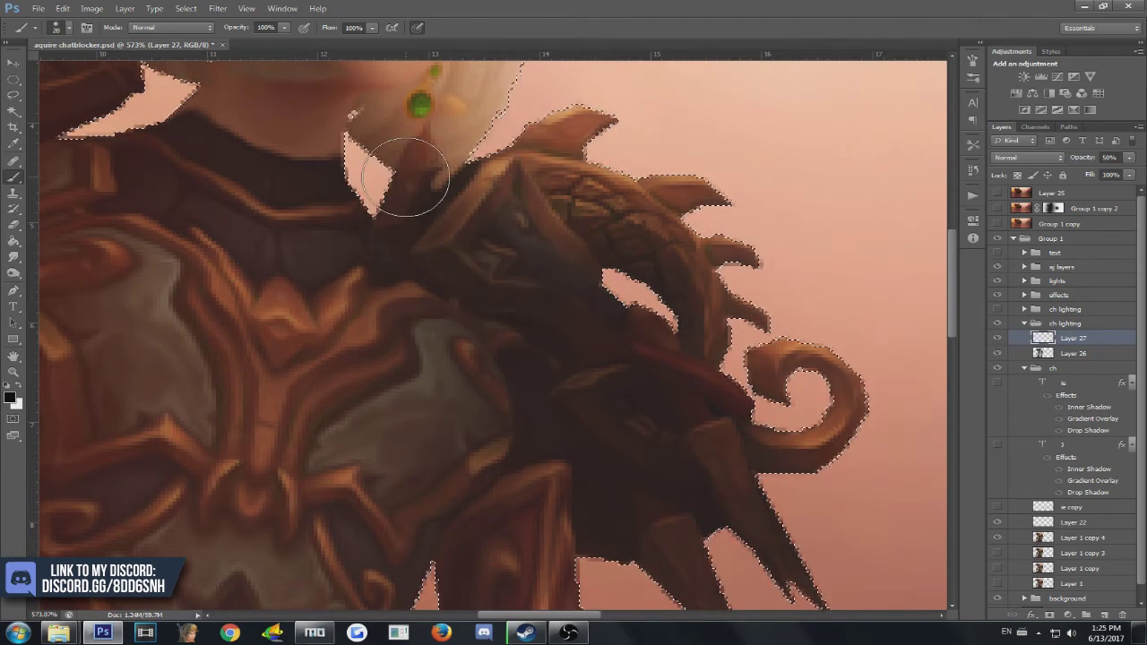
pyautogui.moveTo(410, 195)
pyautogui.mouseDown()
pyautogui.moveTo(396, 237)
pyautogui.moveTo(465, 297)
pyautogui.moveTo(539, 335)
pyautogui.moveTo(557, 369)
pyautogui.moveTo(551, 428)
pyautogui.moveTo(612, 488)
pyautogui.mouseUp()
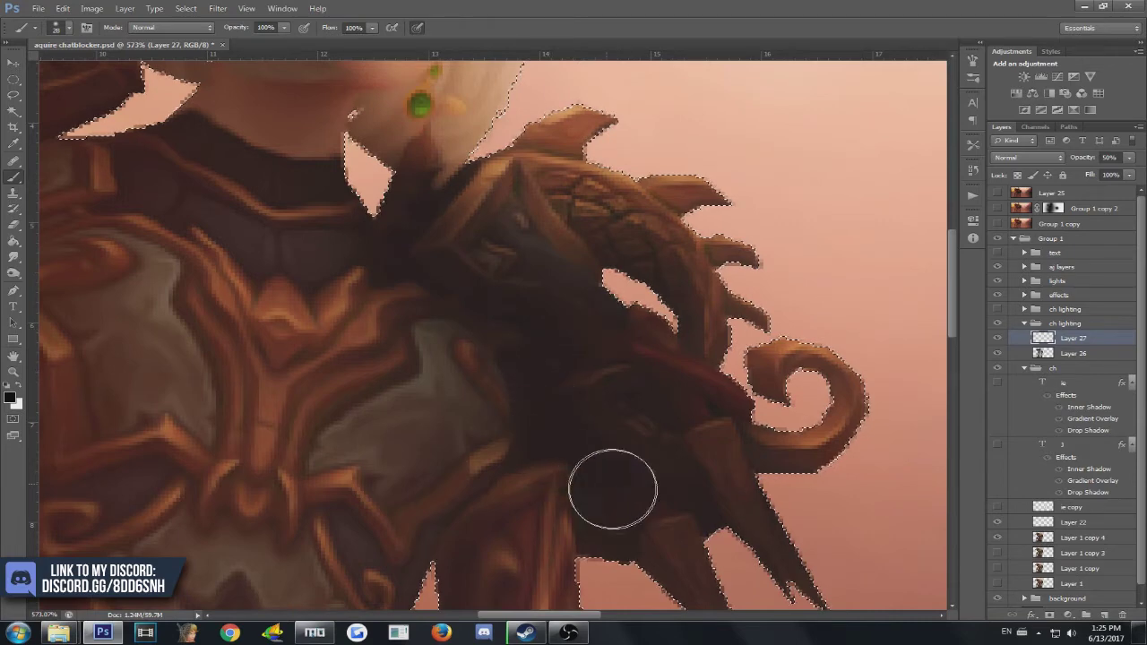
pyautogui.scroll(-3, 749, 567)
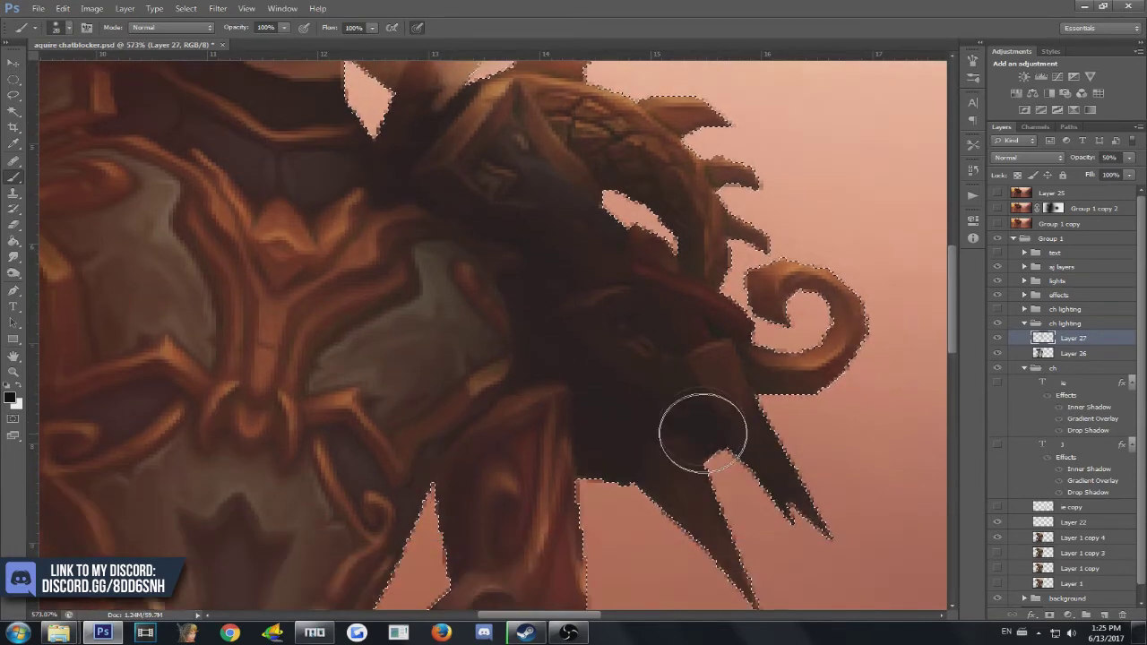
pyautogui.scroll(3, 742, 541)
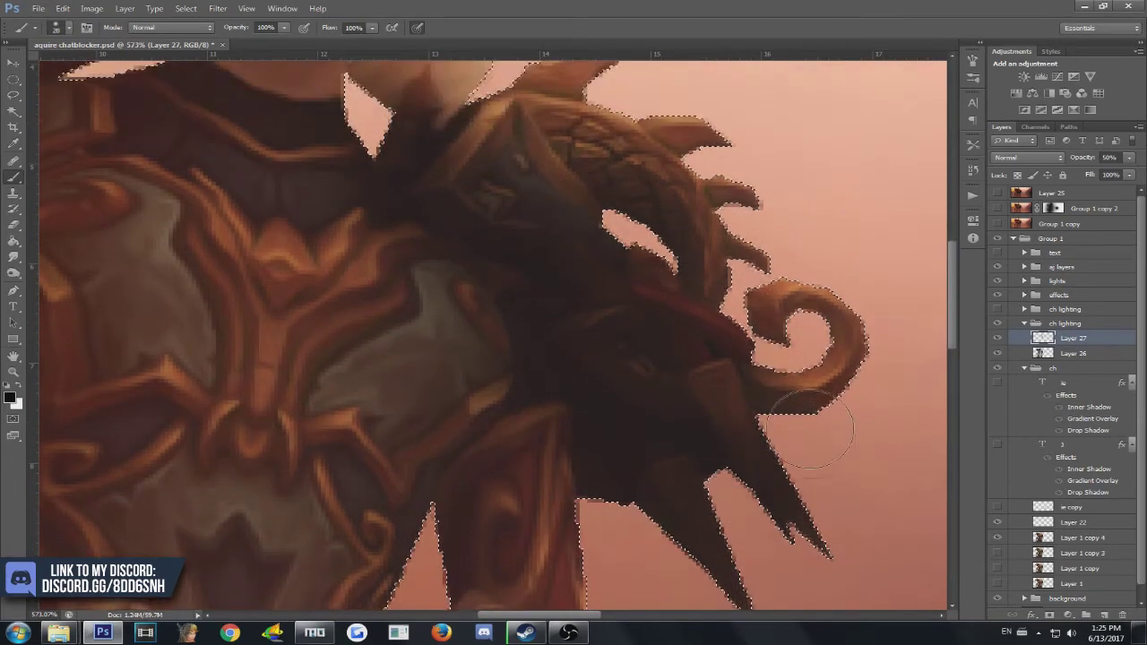
pyautogui.scroll(2, 717, 448)
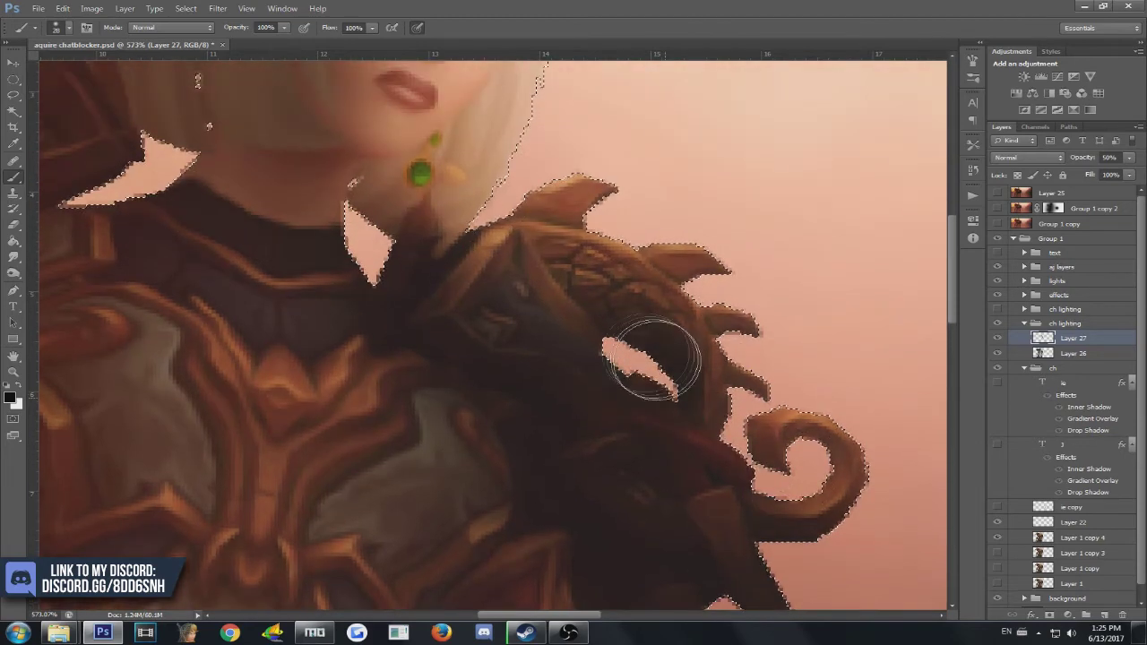
pyautogui.scroll(1, 556, 389)
pyautogui.moveTo(498, 360)
pyautogui.mouseDown()
pyautogui.moveTo(612, 367)
pyautogui.moveTo(549, 269)
pyautogui.moveTo(556, 296)
pyautogui.moveTo(655, 359)
pyautogui.moveTo(669, 426)
pyautogui.moveTo(569, 300)
pyautogui.moveTo(515, 284)
pyautogui.moveTo(527, 414)
pyautogui.moveTo(556, 396)
pyautogui.moveTo(429, 278)
pyautogui.moveTo(537, 439)
pyautogui.mouseUp()
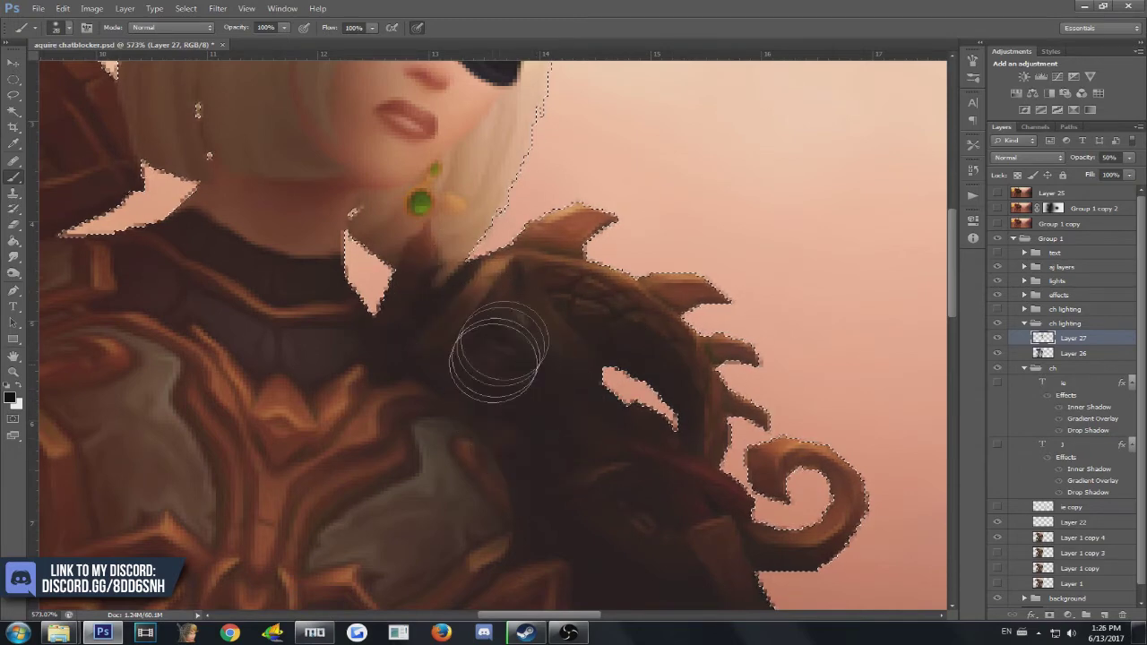
pyautogui.scroll(1, 573, 340)
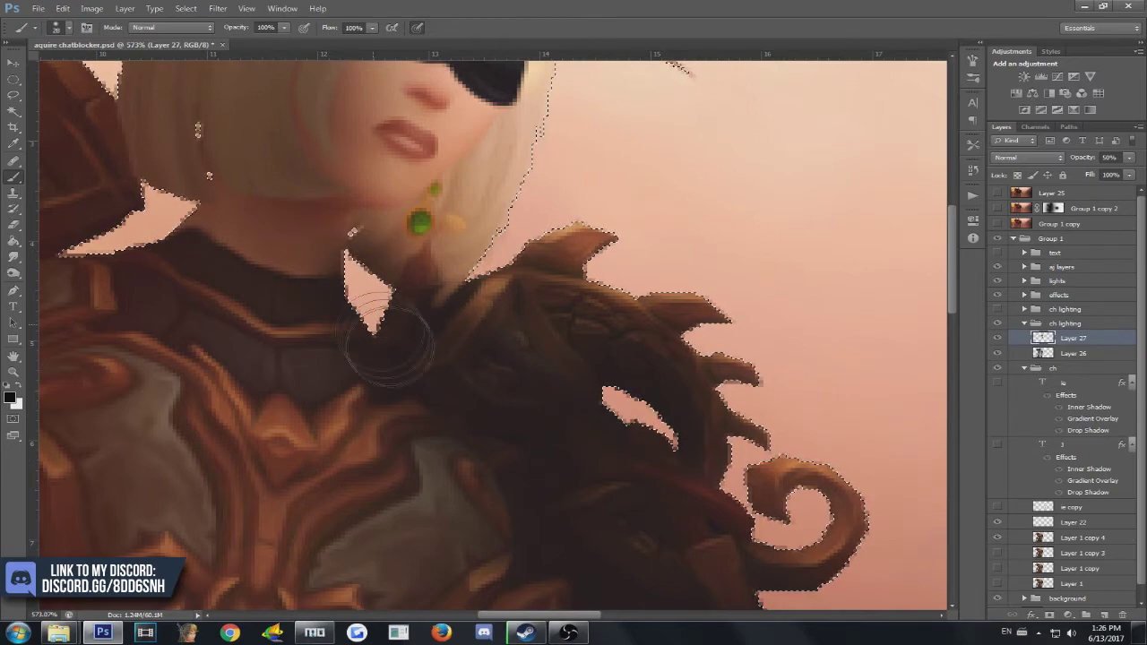
# Darken the armpit, the side of the chest and the upper arm below the spiked shoulder pad on Layer 27
pyautogui.scroll(-5, 394, 314)
pyautogui.scroll(5, 394, 417)
pyautogui.scroll(-5, 395, 417)
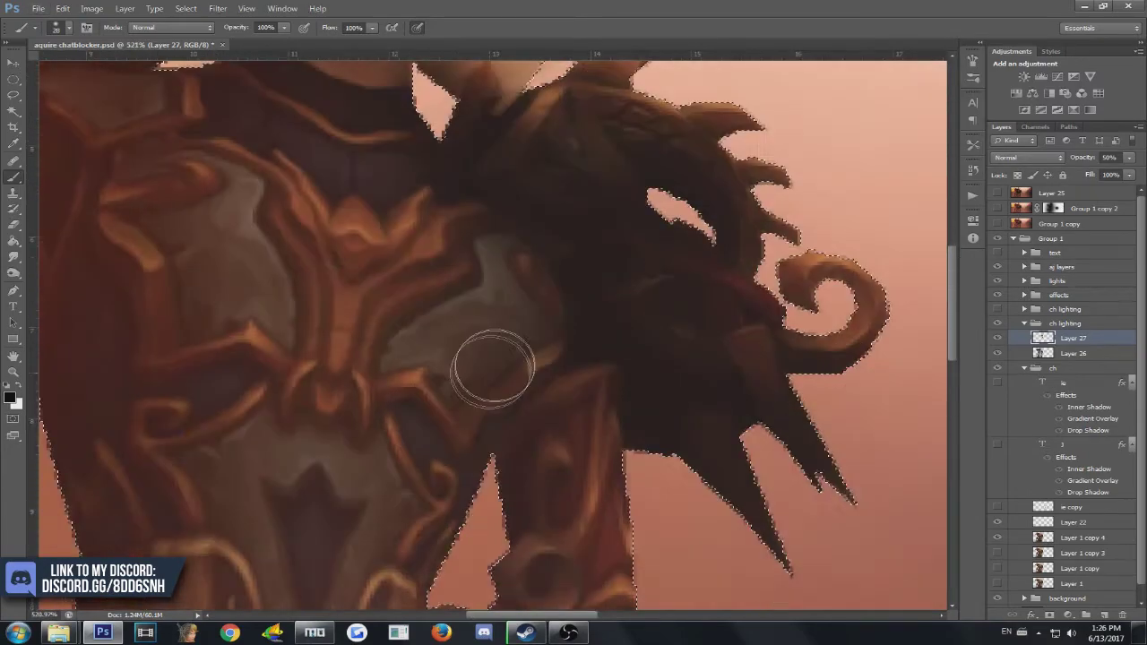
pyautogui.scroll(-5, 457, 542)
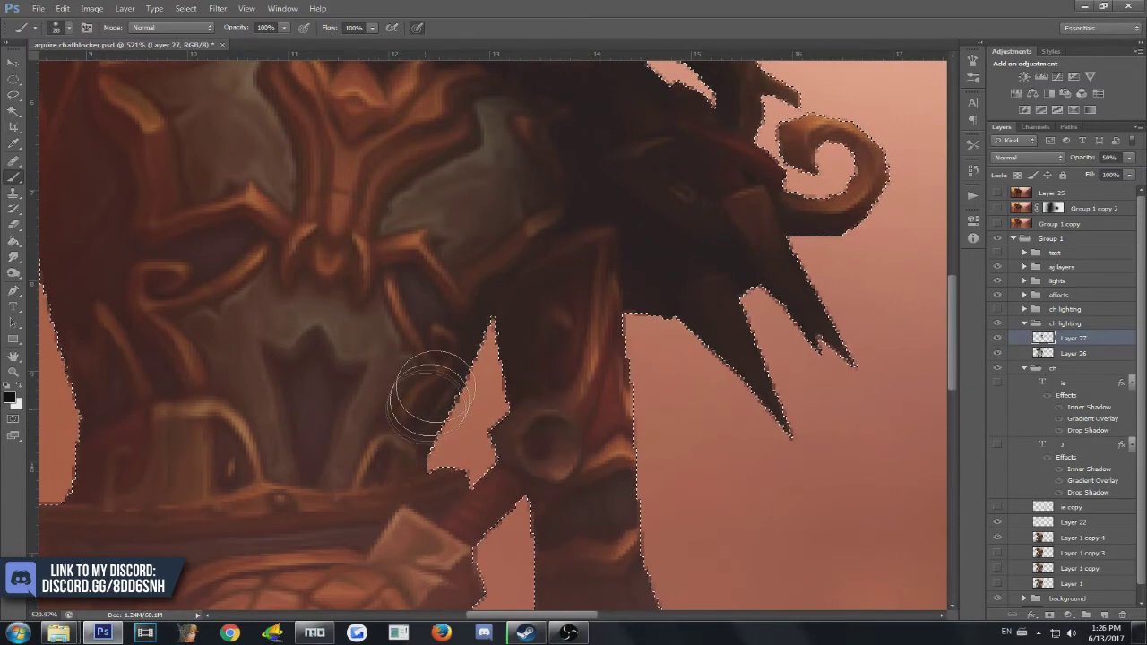
pyautogui.scroll(-5, 417, 335)
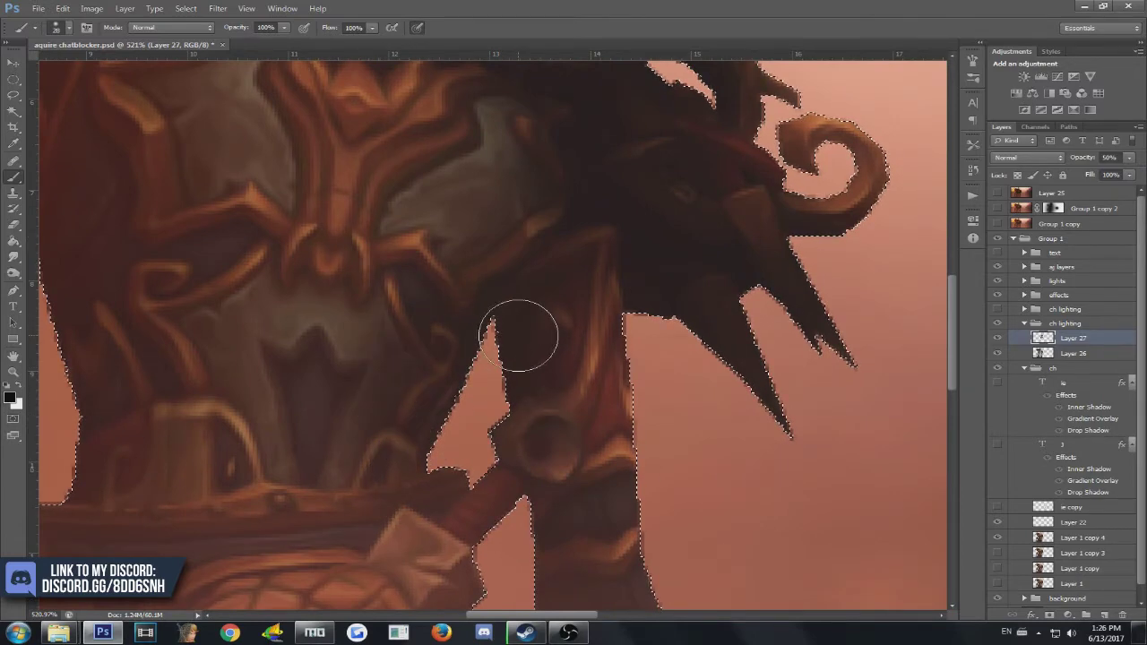
pyautogui.scroll(4, 484, 341)
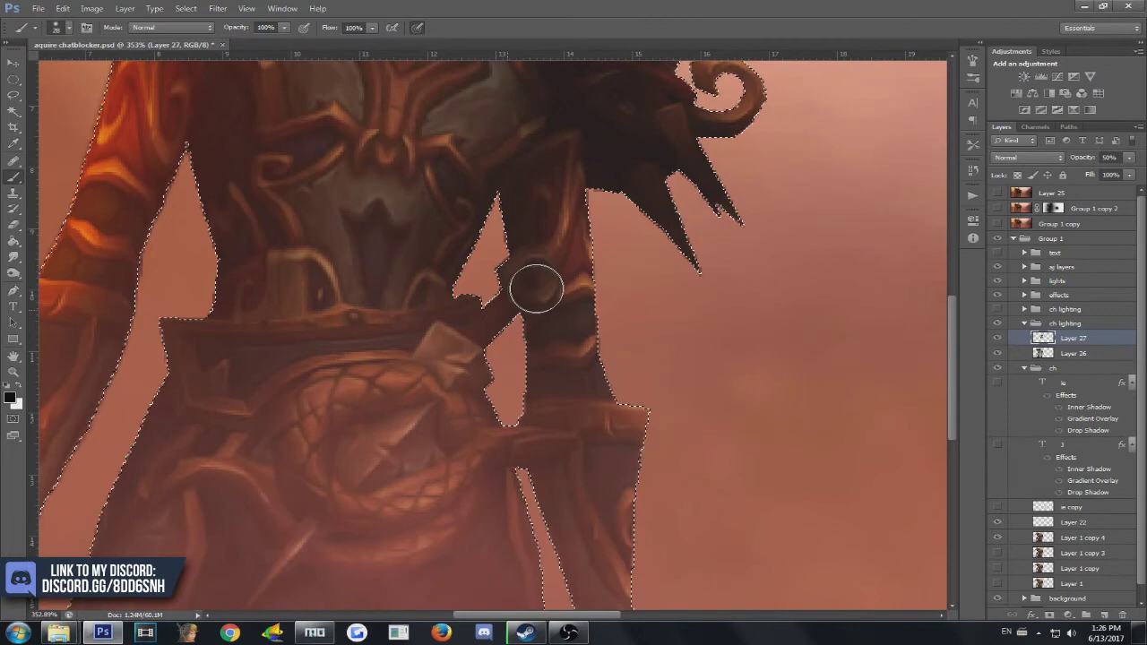
# Continue the black shading on Layer 27 down the same arm, over the gauntlet to the canvas's lower edge
pyautogui.scroll(-3, 502, 394)
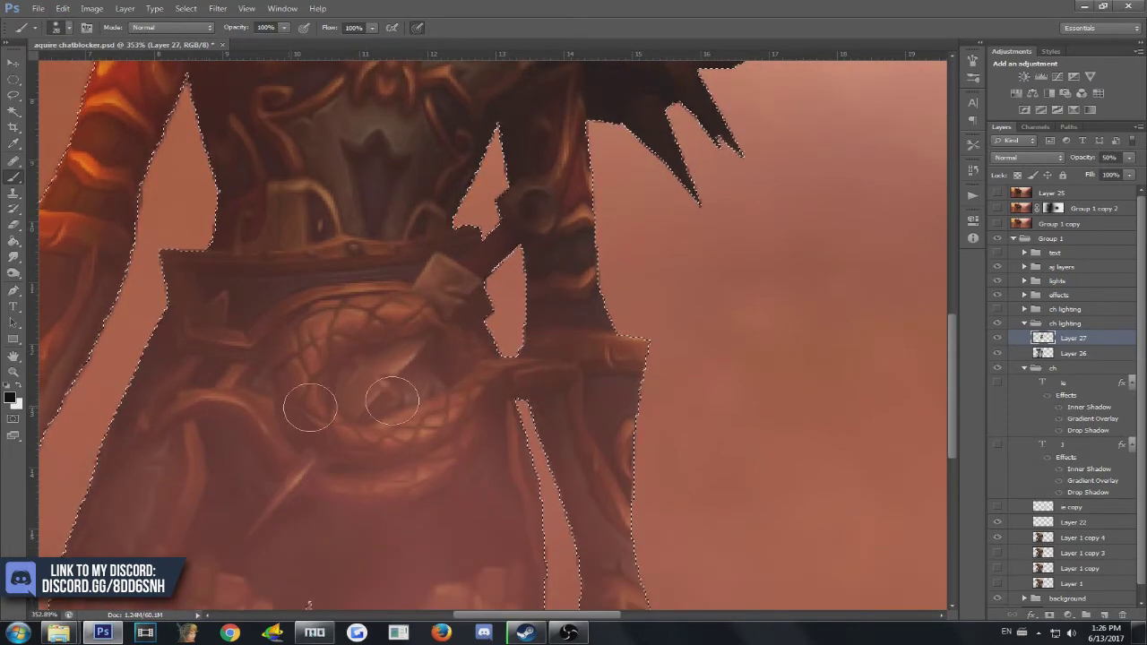
pyautogui.scroll(1, 323, 367)
pyautogui.scroll(2, 476, 392)
pyautogui.scroll(-2, 508, 374)
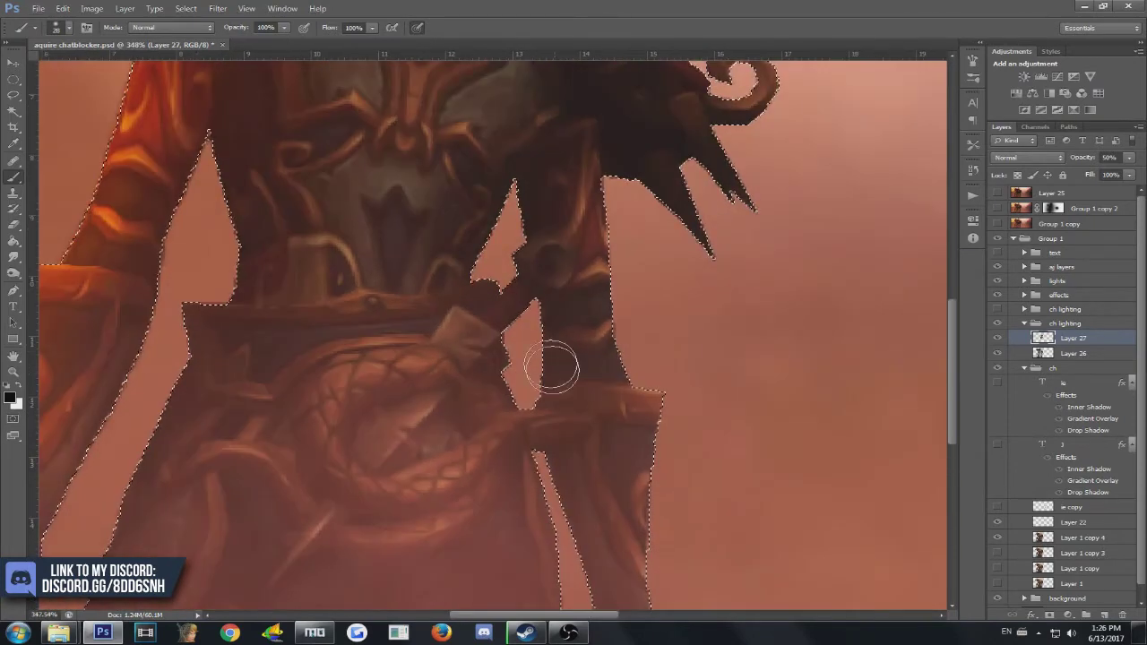
pyautogui.scroll(-3, 564, 396)
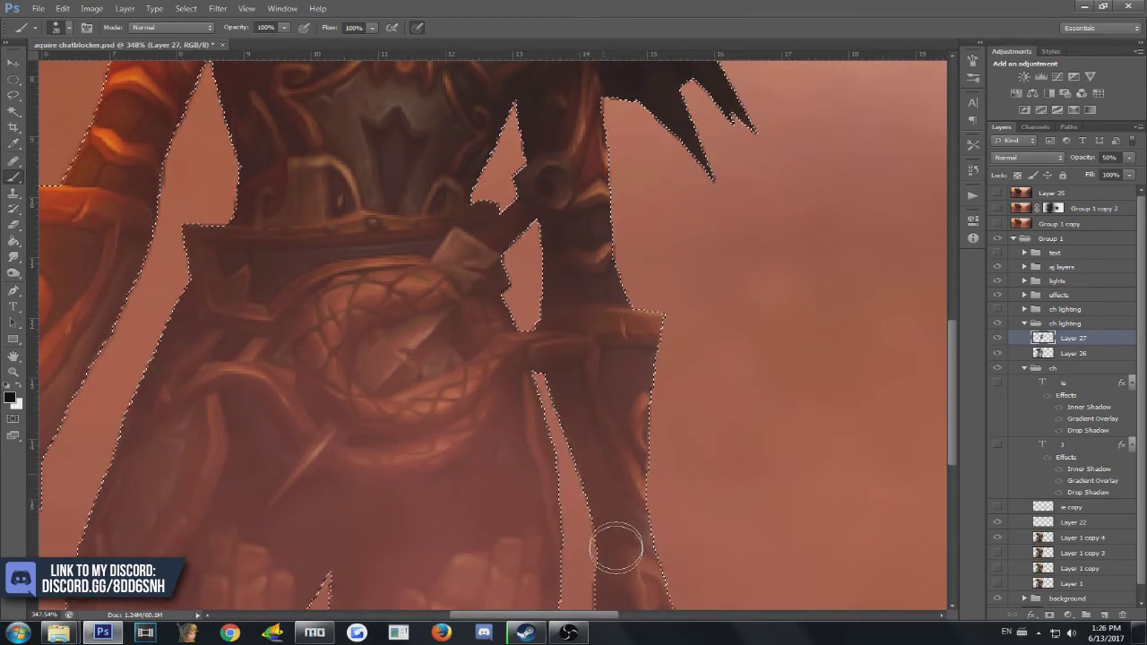
pyautogui.scroll(-3, 552, 333)
pyautogui.scroll(-3, 552, 334)
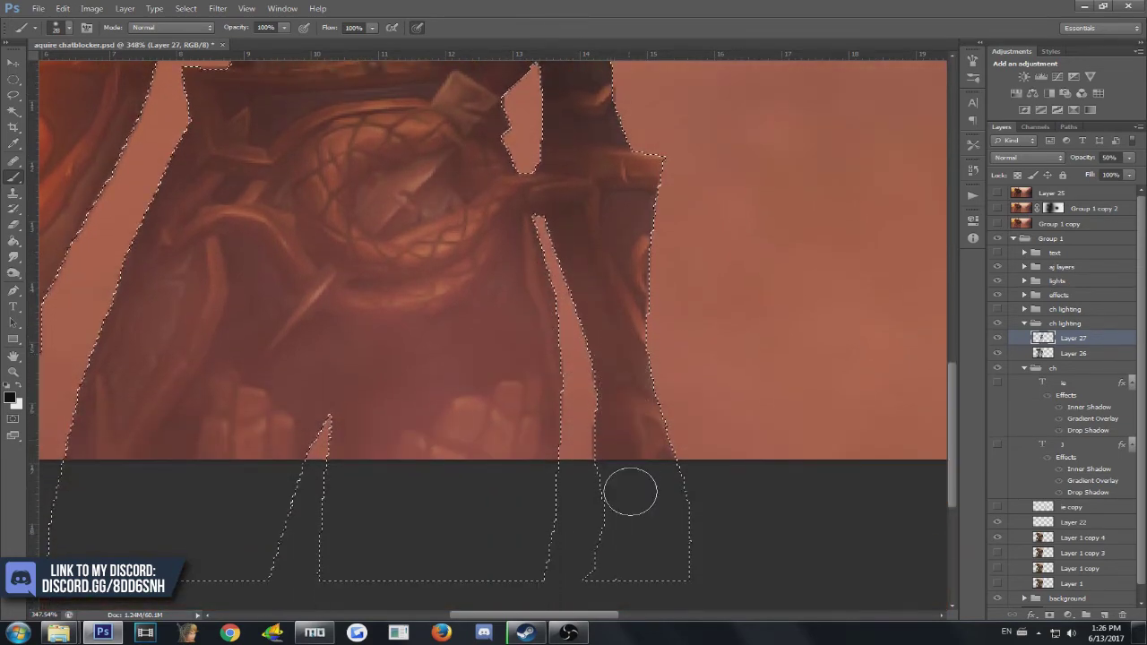
pyautogui.scroll(-3, 440, 373)
pyautogui.scroll(3, 376, 415)
# Enlarge the brush to 67 px and shade the skirt, hips and belt ornament in black on Layer 27
pyautogui.moveTo(397, 409); pyautogui.dragTo(408, 409)
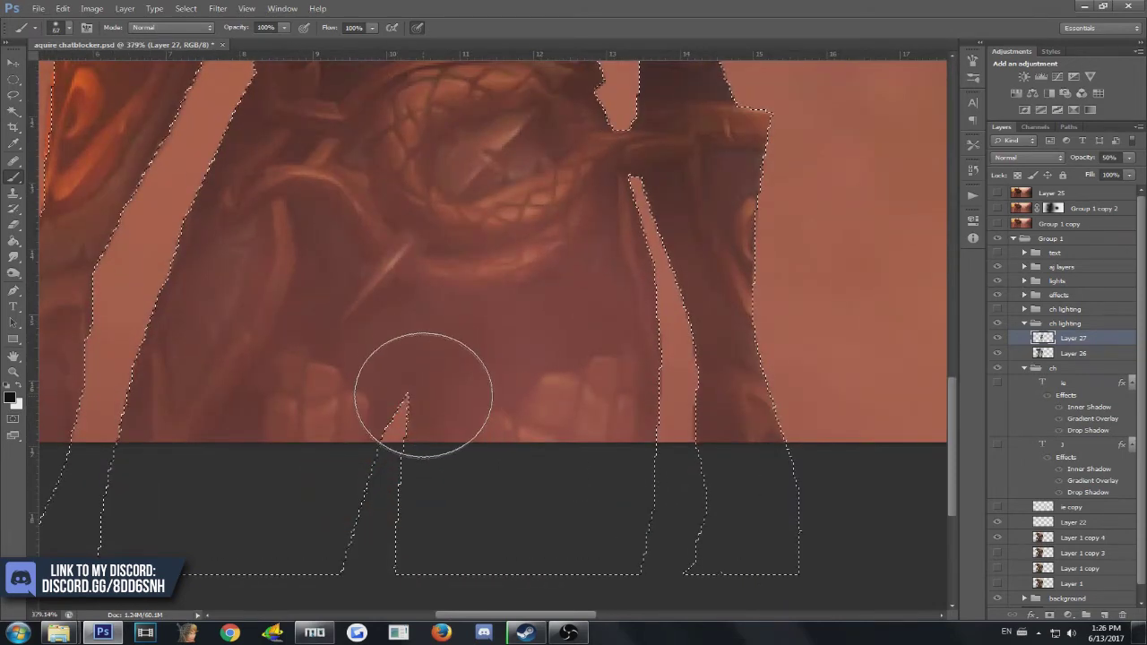
pyautogui.scroll(-3, 424, 388)
pyautogui.scroll(4, 397, 320)
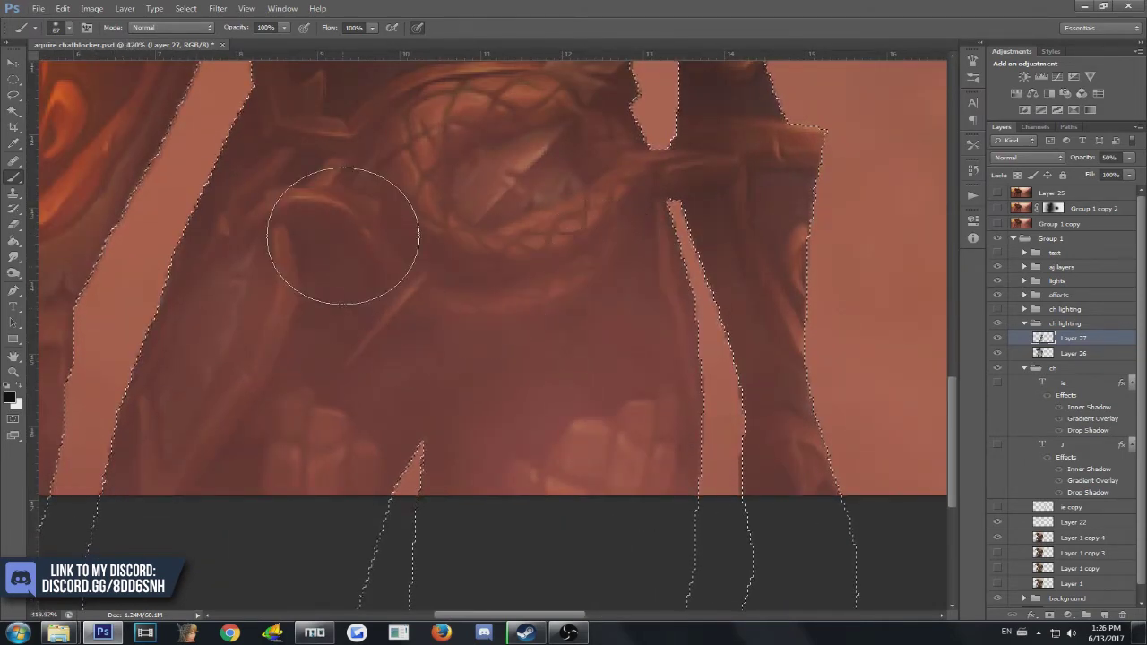
pyautogui.scroll(1, 357, 269)
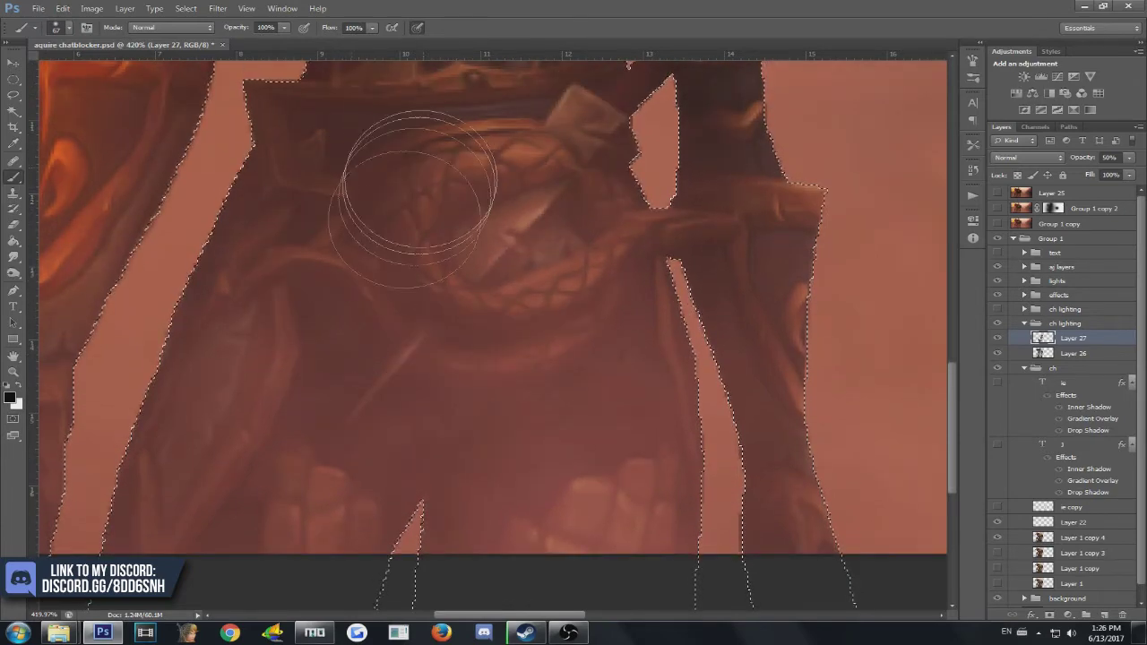
pyautogui.scroll(1, 385, 230)
pyautogui.scroll(-2, 371, 242)
# Shrink the brush and shade the skirt, side of the waist and flame-side arm in black on Layer 27
pyautogui.keyDown('alt'); pyautogui.rightClick(379, 254); pyautogui.keyUp('alt')
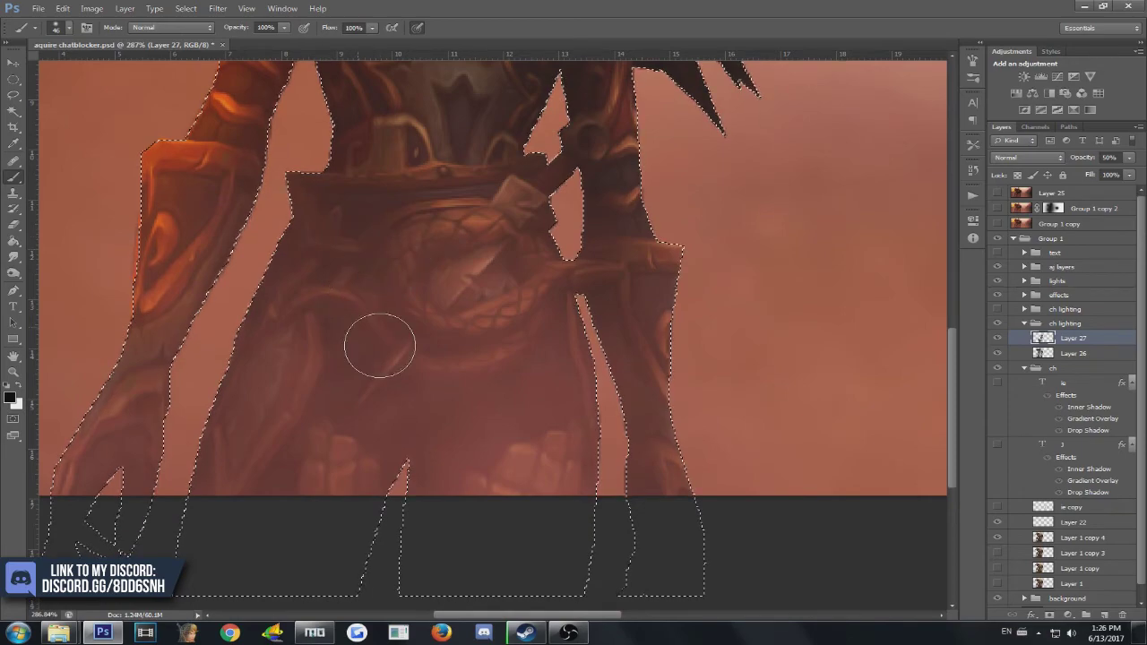
pyautogui.scroll(-2, 397, 256)
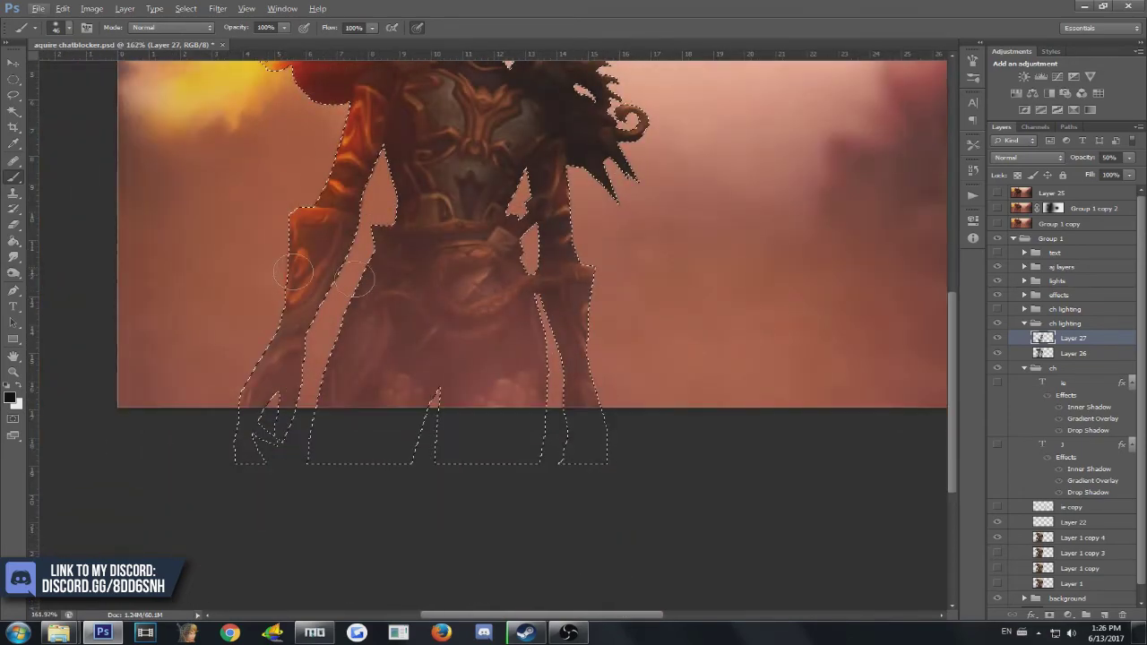
pyautogui.scroll(3, 268, 255)
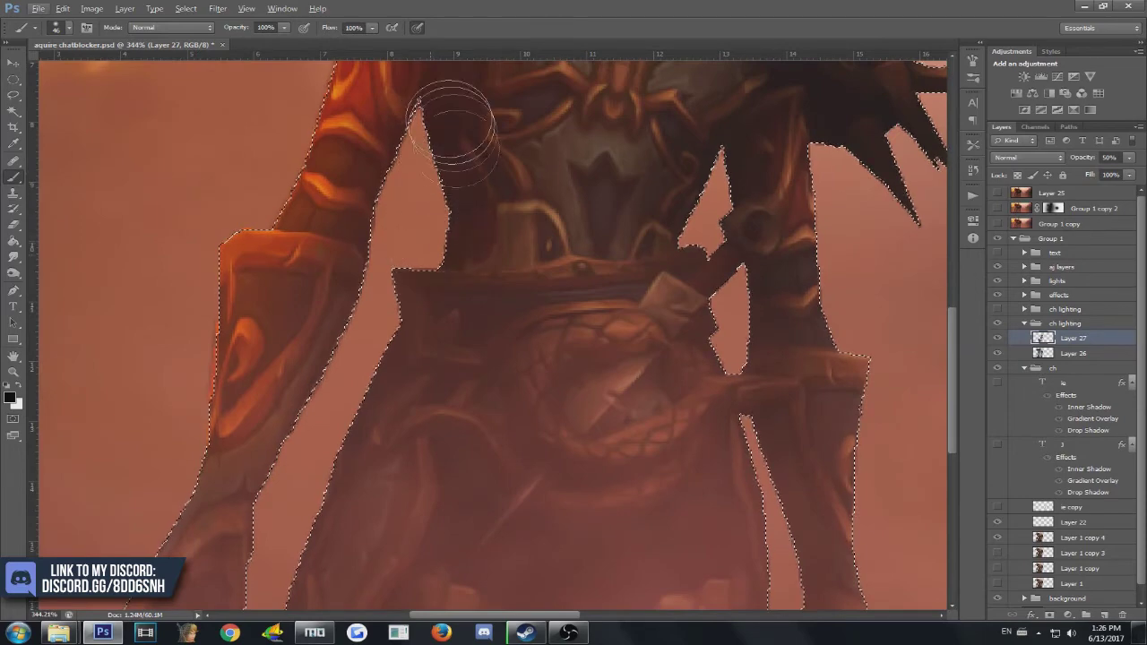
pyautogui.scroll(-1, 287, 501)
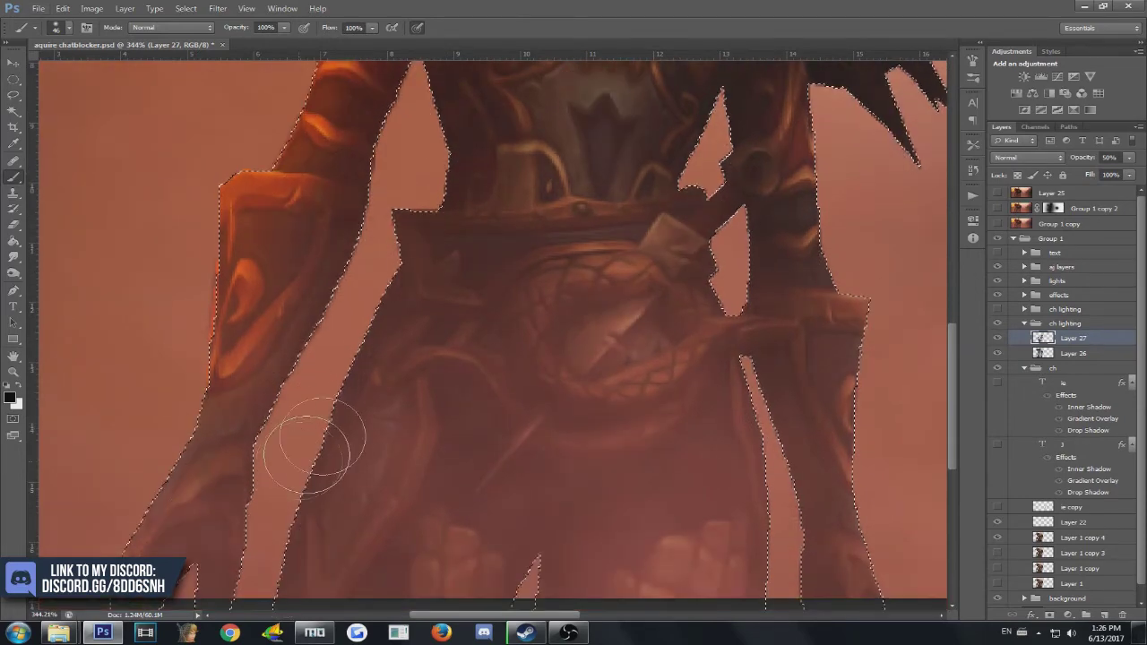
# Paint black shading on Layer 27 over the fire-breathing dragon shoulder pad, towards the neck
pyautogui.scroll(-2, 310, 548)
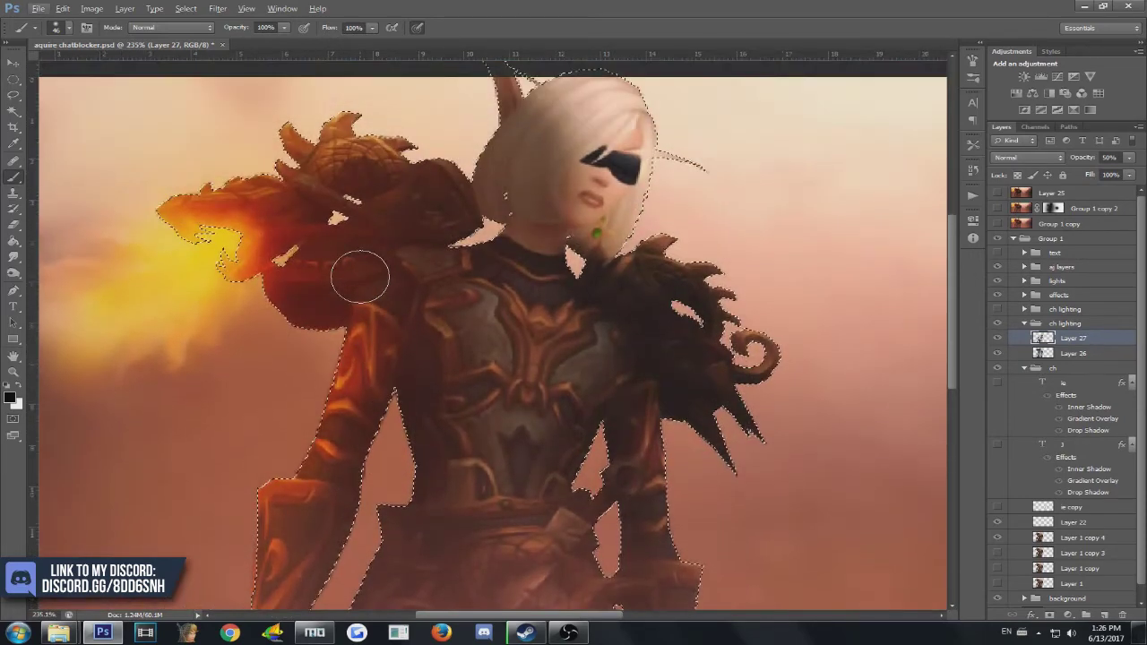
pyautogui.moveTo(367, 241)
pyautogui.mouseDown()
pyautogui.moveTo(403, 212)
pyautogui.moveTo(365, 178)
pyautogui.mouseUp()
pyautogui.moveTo(299, 242); pyautogui.dragTo(408, 240)
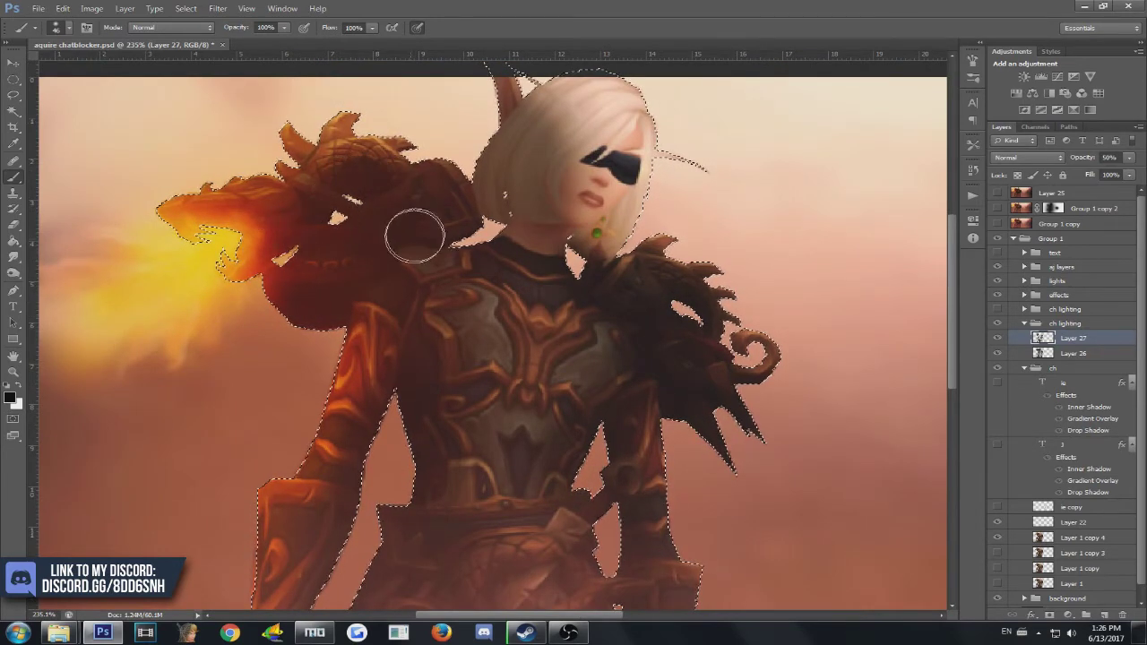
# Enlarge the brush and darken the back of the hair, the horn, the neck and the upper chest on Layer 27
pyautogui.scroll(1, 507, 261)
pyautogui.keyDown('alt'); pyautogui.rightClick(508, 262); pyautogui.keyUp('alt')
pyautogui.keyDown('alt'); pyautogui.rightClick(512, 260); pyautogui.keyUp('alt')
pyautogui.scroll(5, 507, 257)
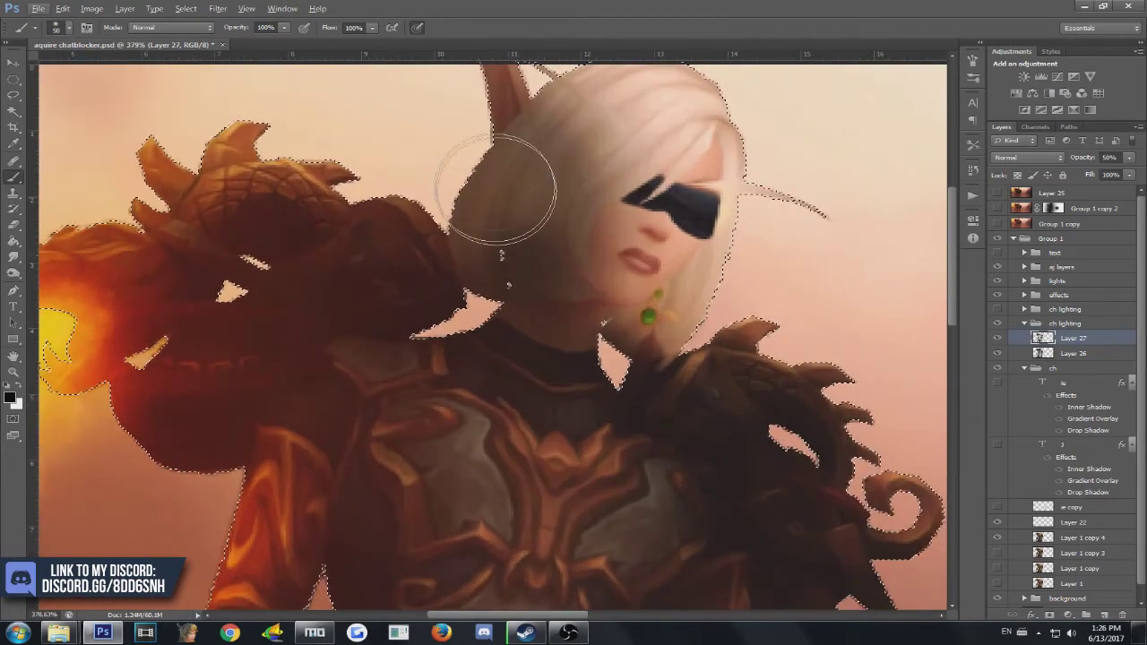
pyautogui.scroll(2, 502, 246)
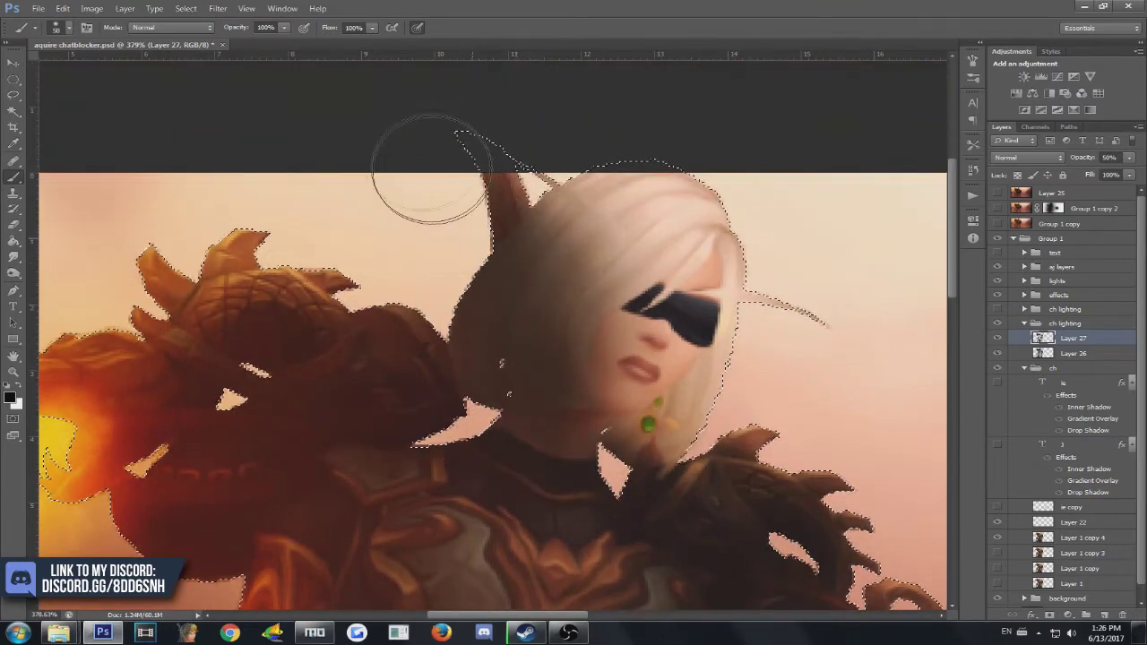
pyautogui.scroll(-1, 456, 328)
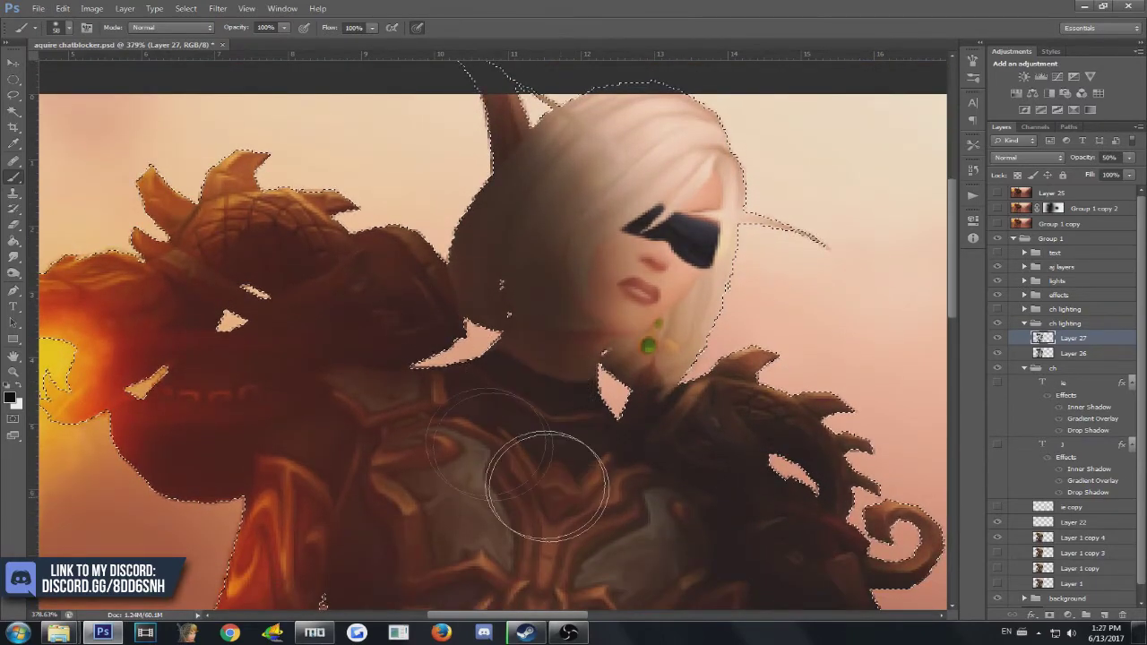
pyautogui.scroll(-1, 439, 533)
pyautogui.scroll(-1, 439, 533)
# Clear the character's outline selection and set Layer 27's opacity to 60%
pyautogui.press('e')
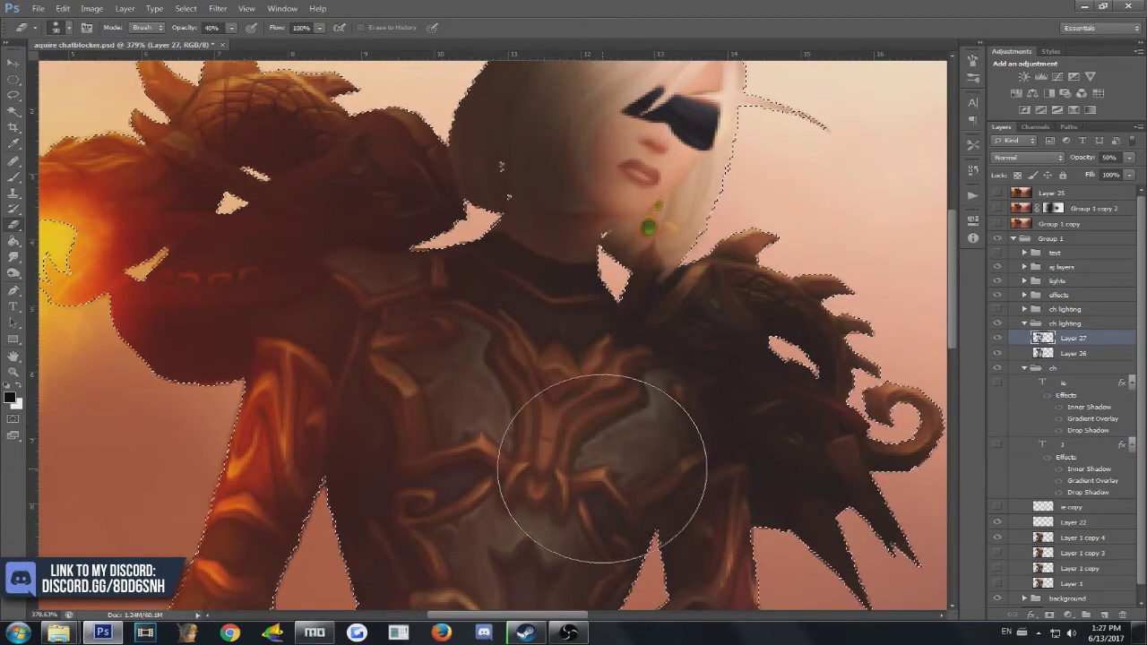
pyautogui.scroll(-5, 589, 487)
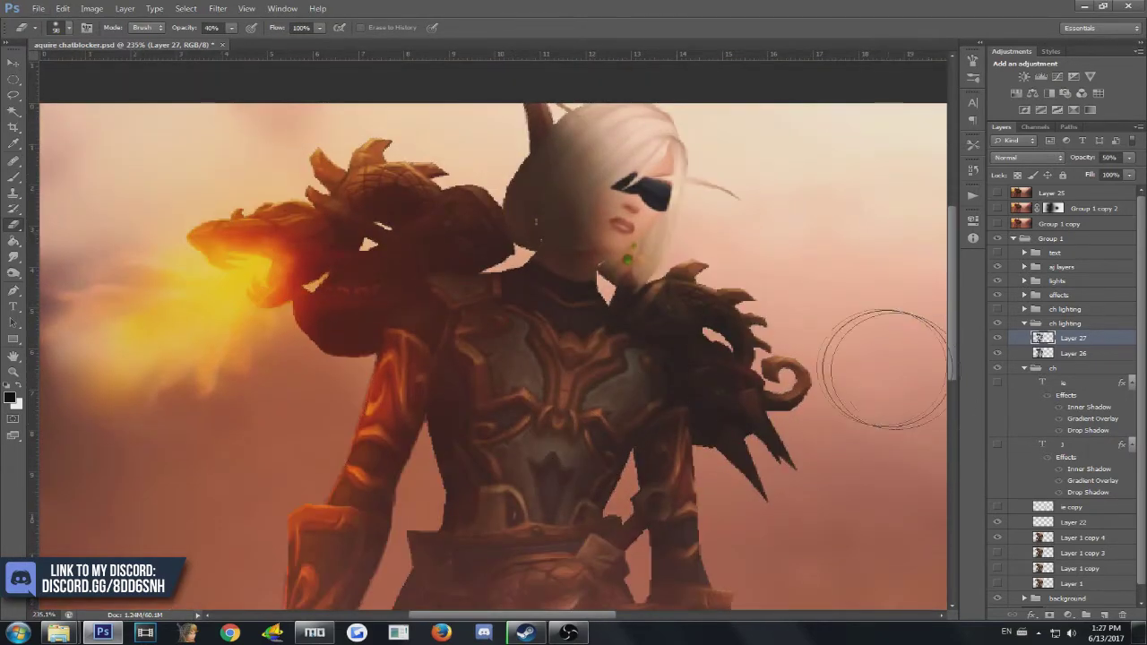
pyautogui.hotkey('ctrl', 'd')
pyautogui.scroll(-1, 766, 321)
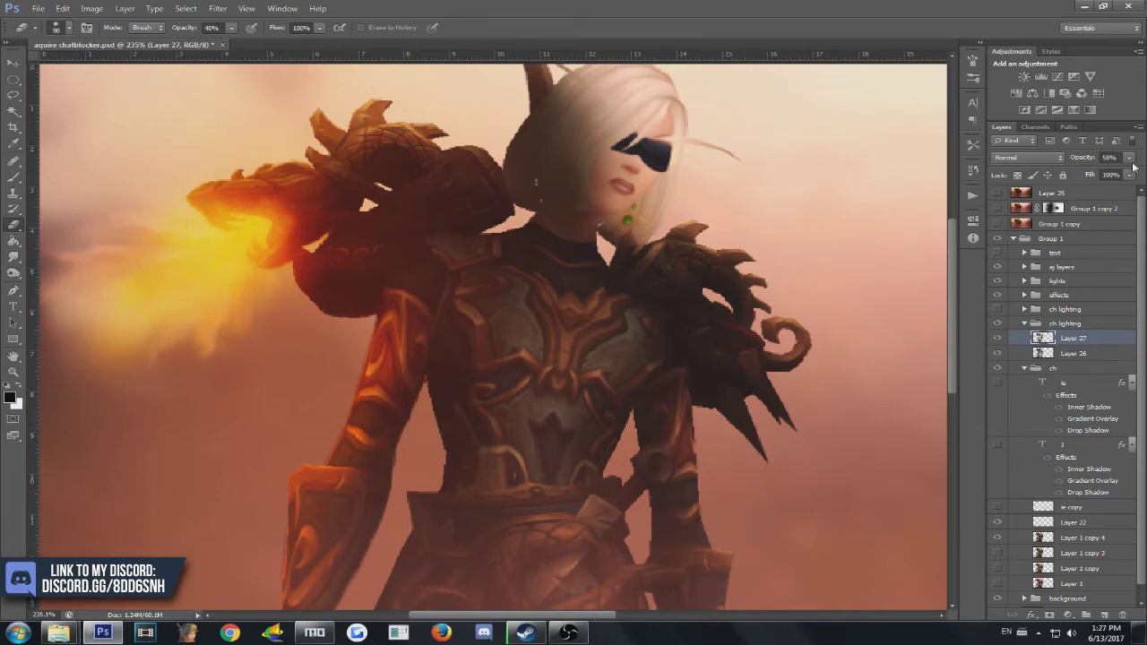
pyautogui.click(1130, 159)
pyautogui.write('30')
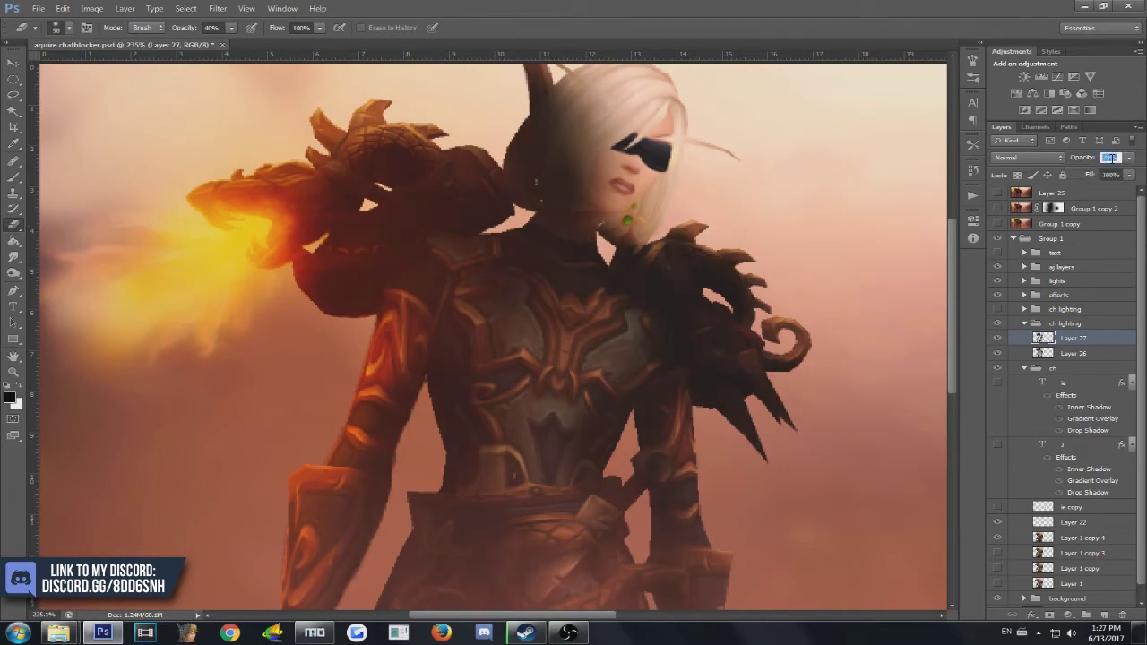
pyautogui.write('60')
pyautogui.press('Return')
# Compare the character with and without the Layer 27 shading by toggling that layer's visibility
pyautogui.click(999, 338)
pyautogui.click(1000, 338)
pyautogui.click(1000, 338)
pyautogui.click(1000, 338)
pyautogui.click(1000, 338)
pyautogui.click(999, 338)
pyautogui.click(1065, 350)
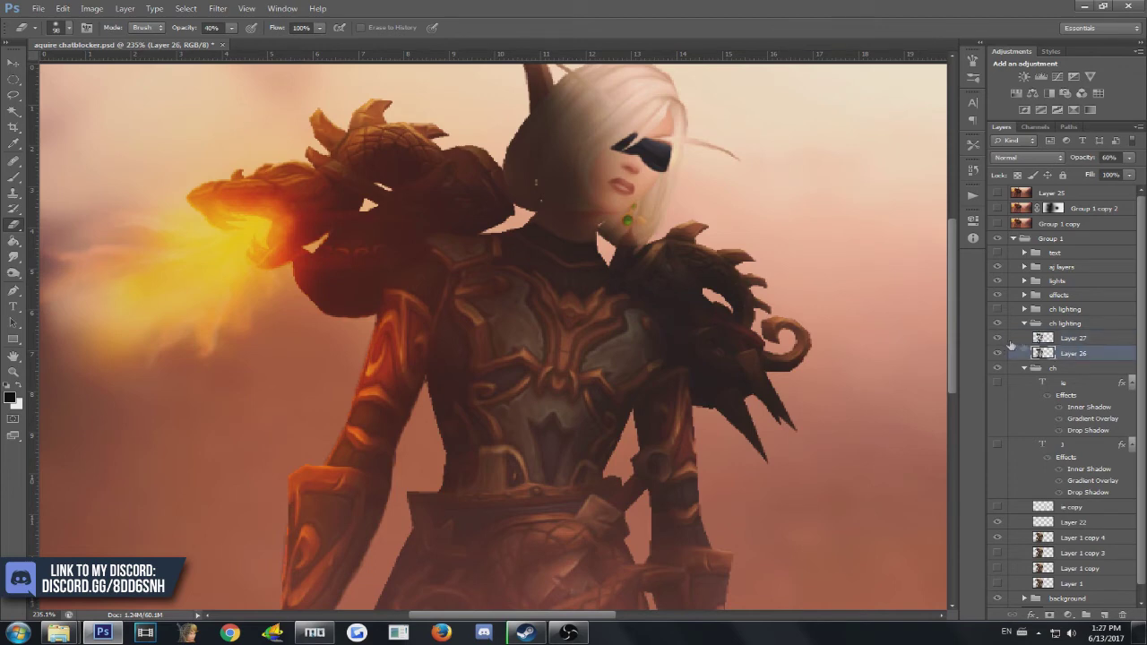
pyautogui.click(1000, 337)
pyautogui.click(999, 338)
pyautogui.click(1000, 338)
pyautogui.click(1000, 338)
pyautogui.click(1000, 338)
pyautogui.click(999, 338)
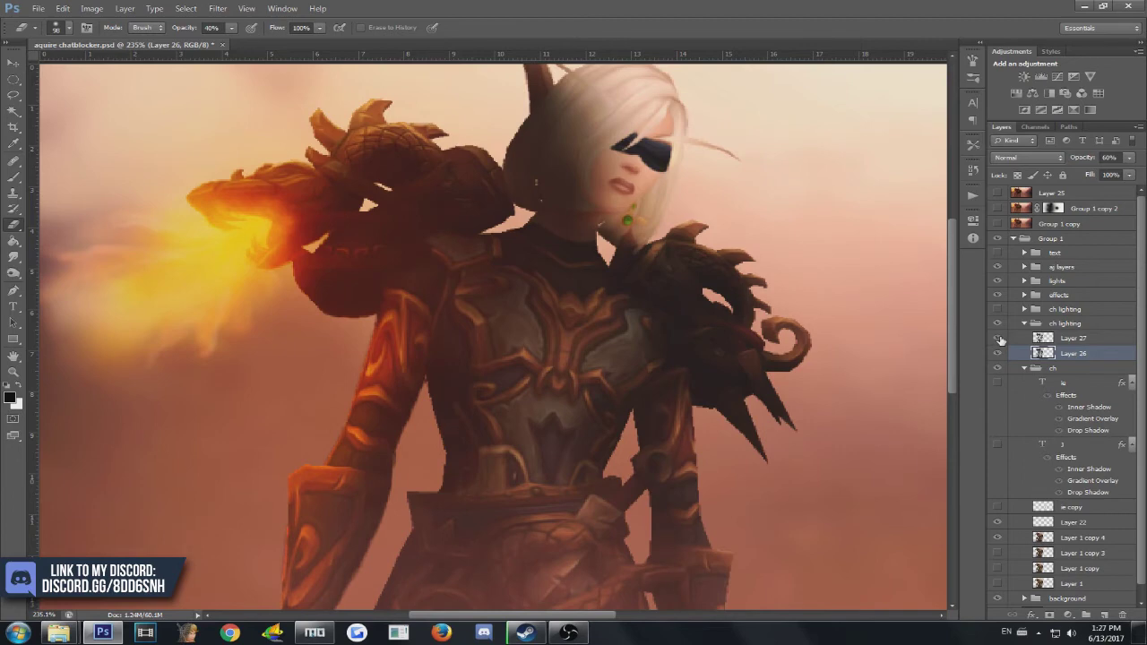
# Reduce the eraser to 55 px with 9% hardness and soften the Layer 27 shading on the hair beside the face
pyautogui.click(1082, 337)
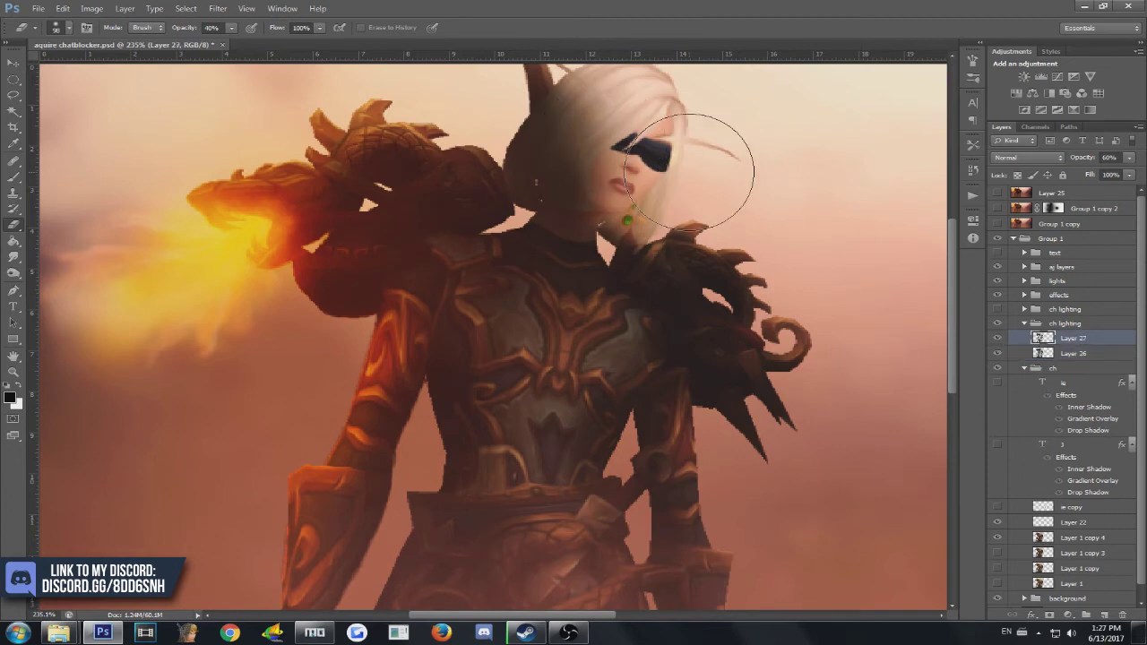
pyautogui.press('[')
pyautogui.press('[')
pyautogui.press('[')
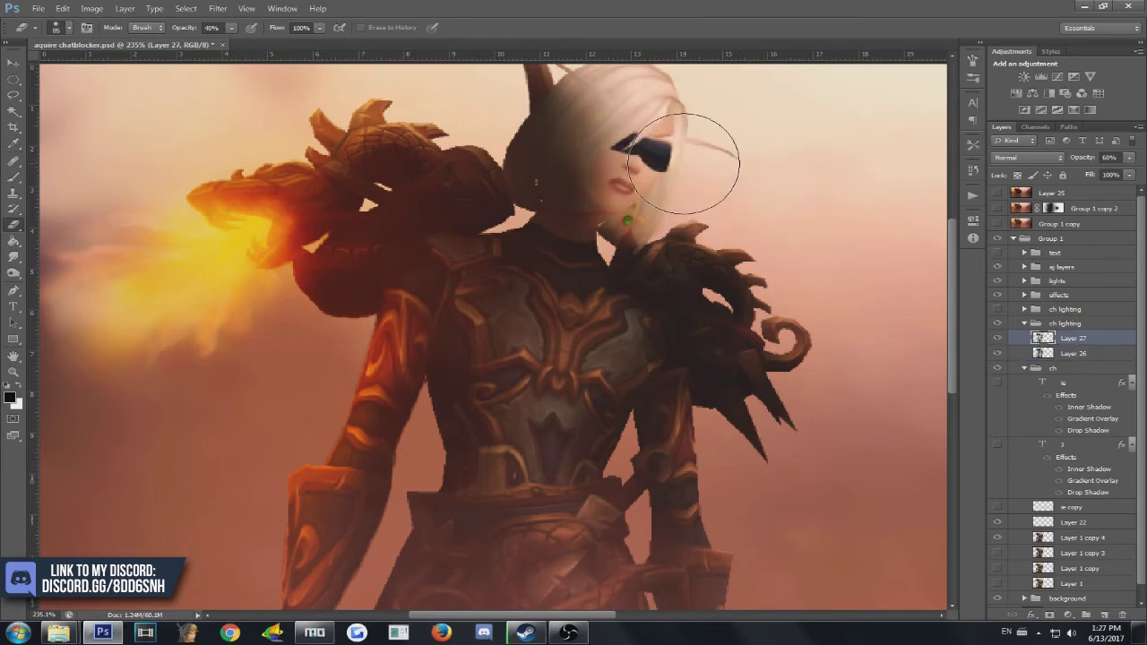
pyautogui.moveTo(581, 133)
pyautogui.mouseDown()
pyautogui.moveTo(589, 136)
pyautogui.moveTo(568, 148)
pyautogui.mouseUp()
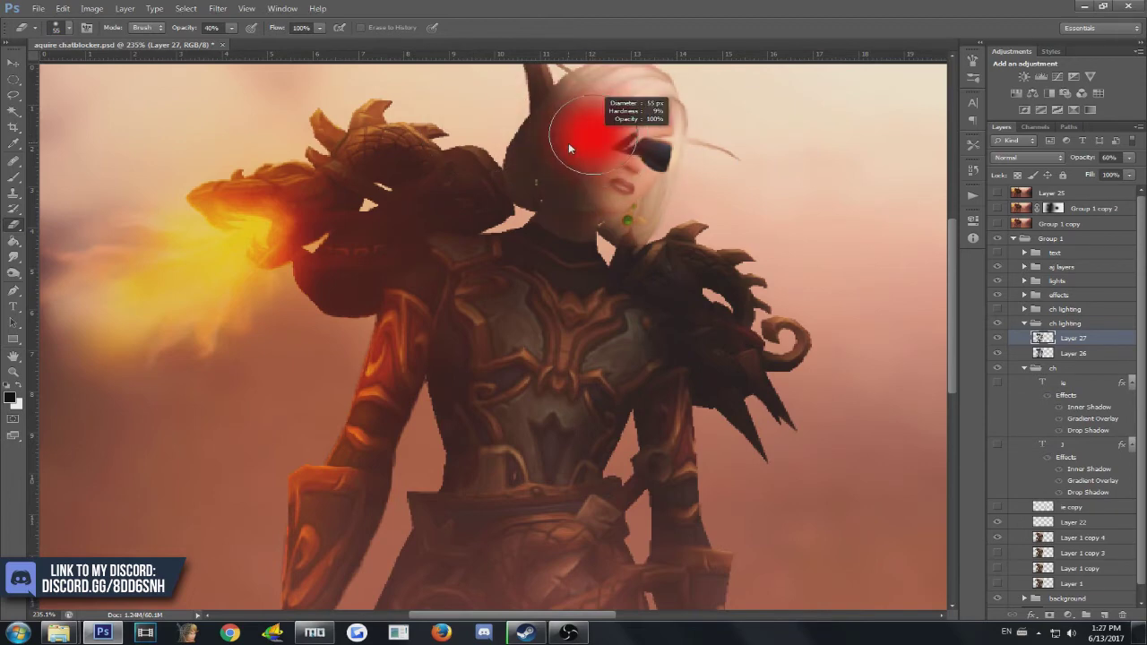
pyautogui.scroll(4, 568, 143)
pyautogui.moveTo(557, 220); pyautogui.dragTo(582, 269)
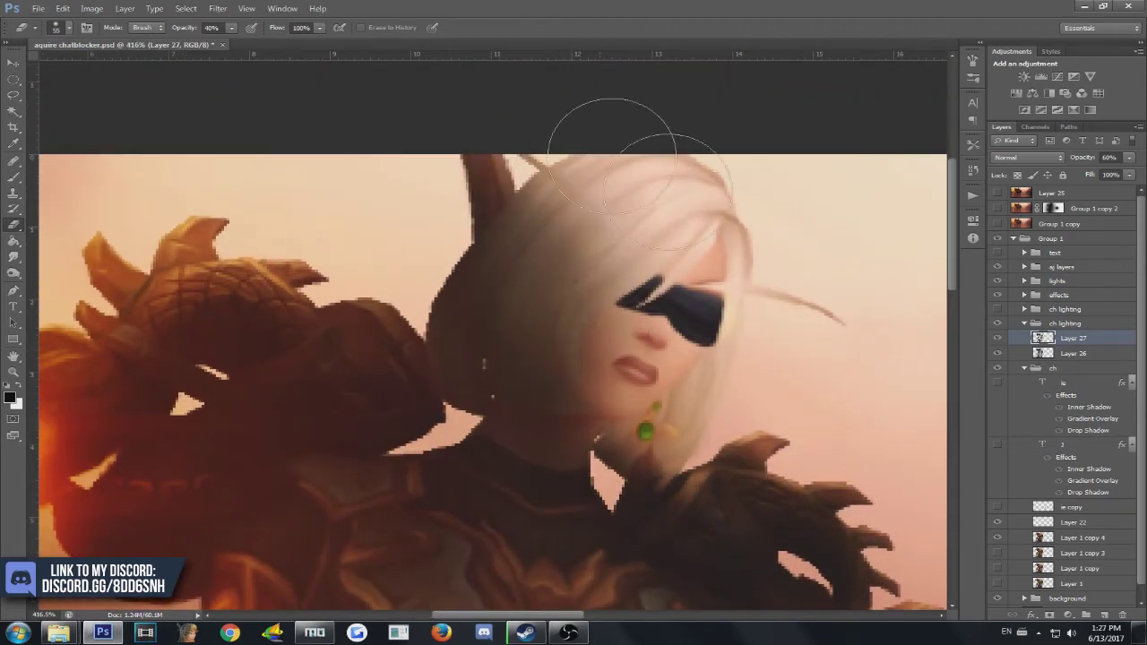
pyautogui.scroll(-1, 790, 253)
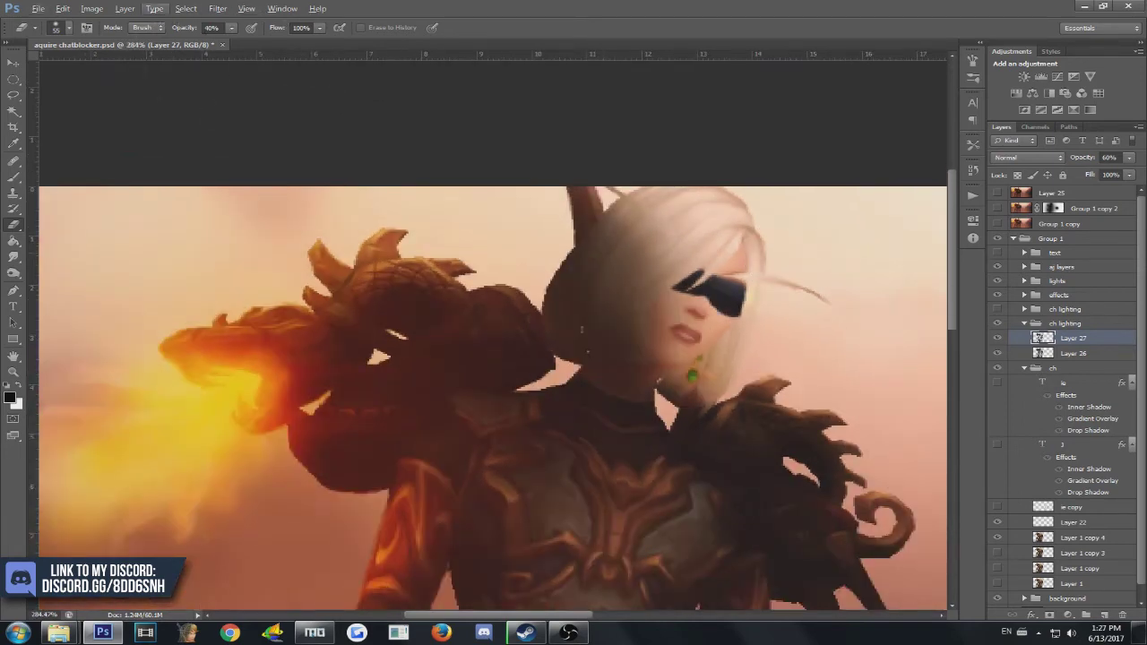
# Check Layer 27's effect around the head by hiding and showing it, and inspect the shading from the shoulder pads to the skirt
pyautogui.hscroll(2, 737, 200)
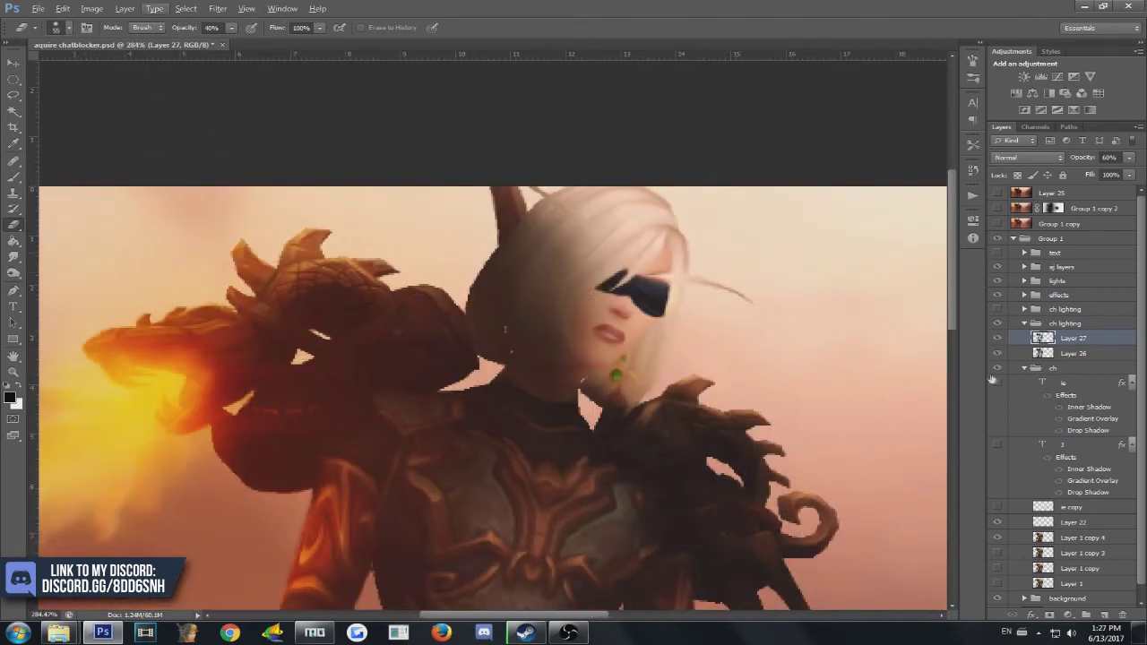
pyautogui.click(995, 340)
pyautogui.click(996, 340)
pyautogui.click(995, 340)
pyautogui.click(996, 339)
pyautogui.scroll(3, 782, 372)
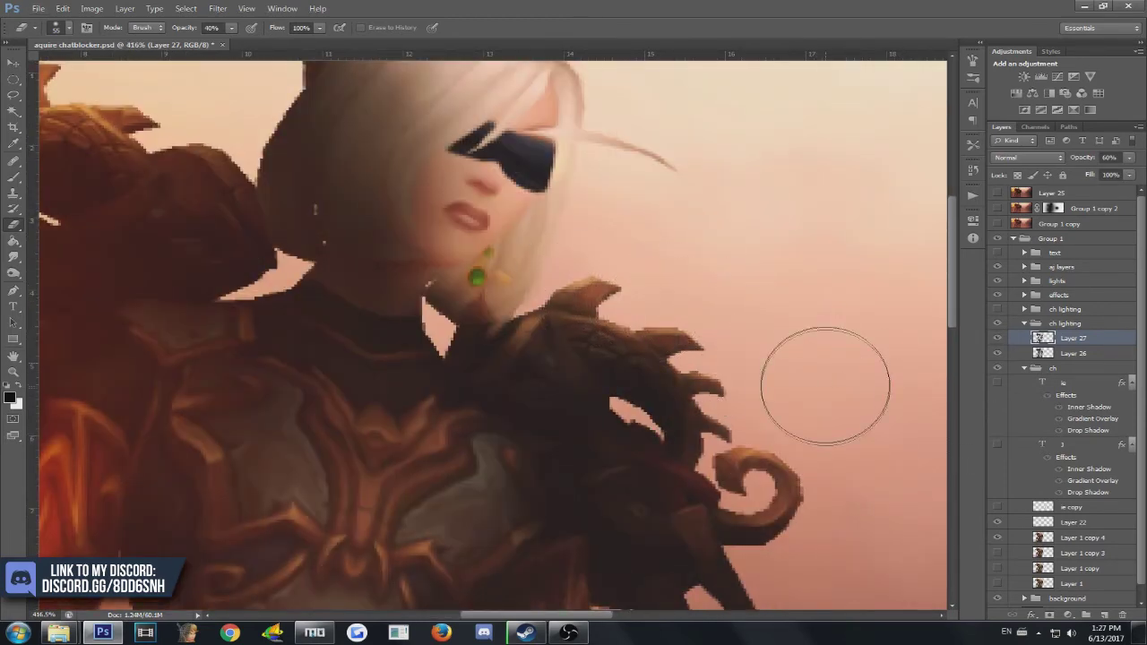
pyautogui.scroll(-3, 788, 410)
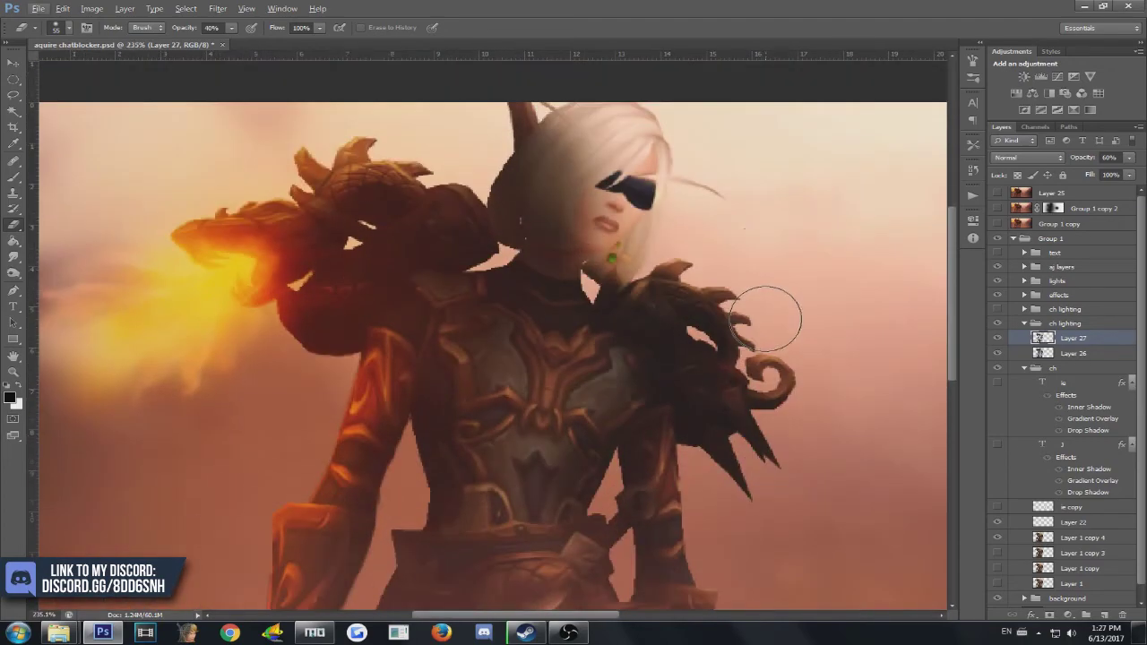
pyautogui.scroll(-3, 768, 320)
pyautogui.scroll(-1, 537, 428)
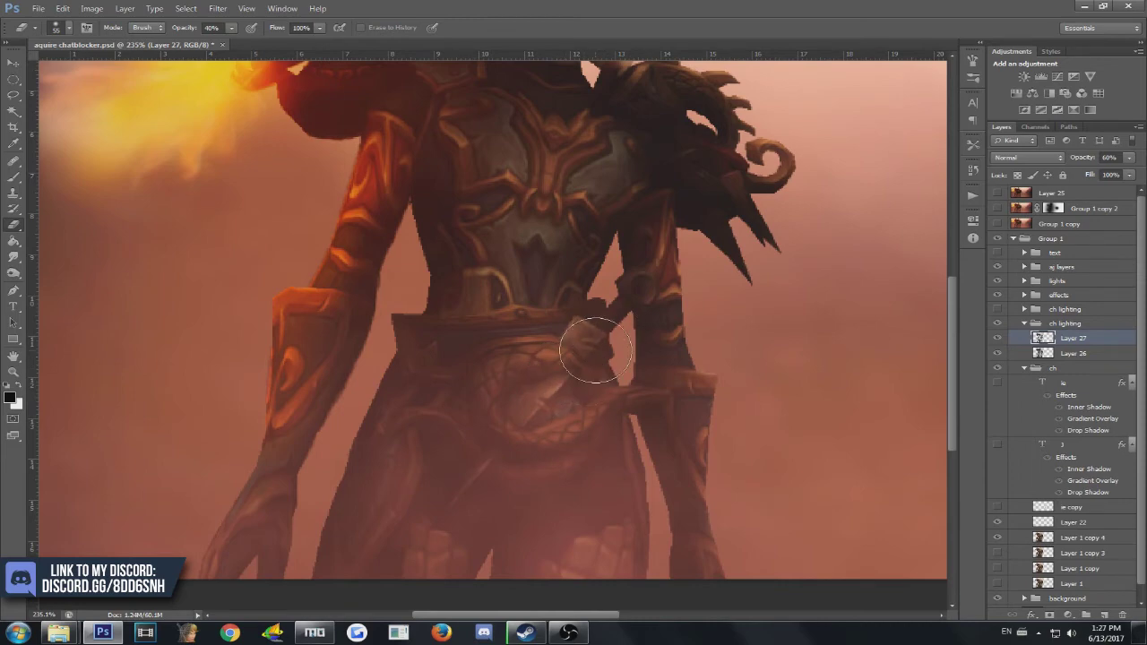
pyautogui.scroll(-2, 555, 379)
pyautogui.scroll(-1, 558, 289)
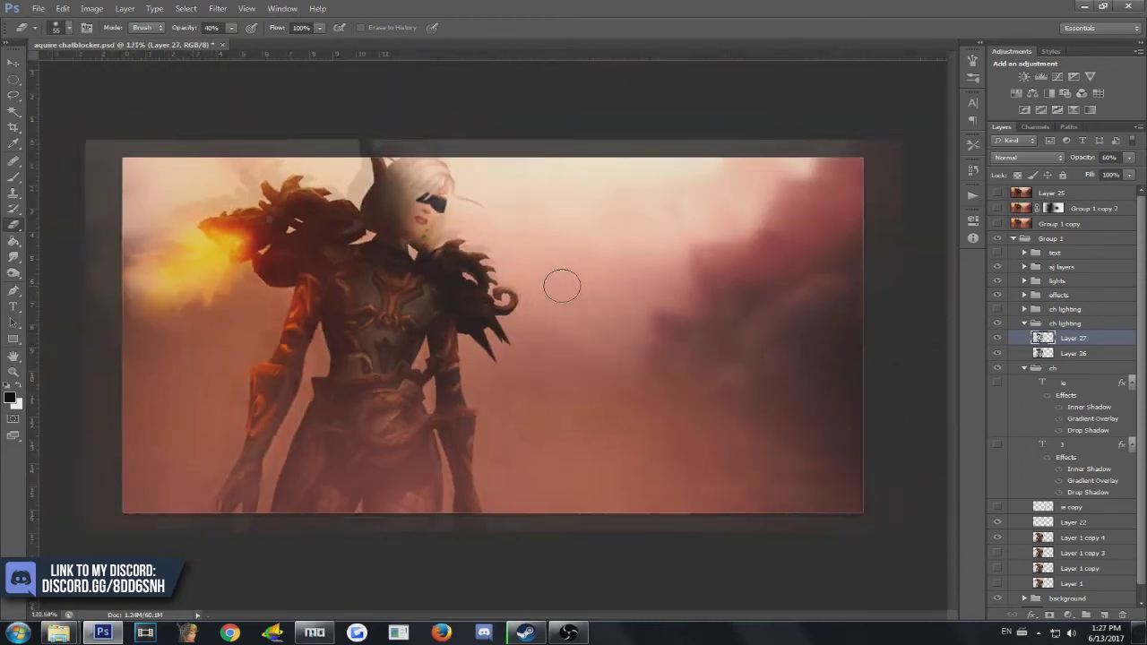
# Compare the whole banner with the ch lighting group hidden and shown
pyautogui.click(996, 324)
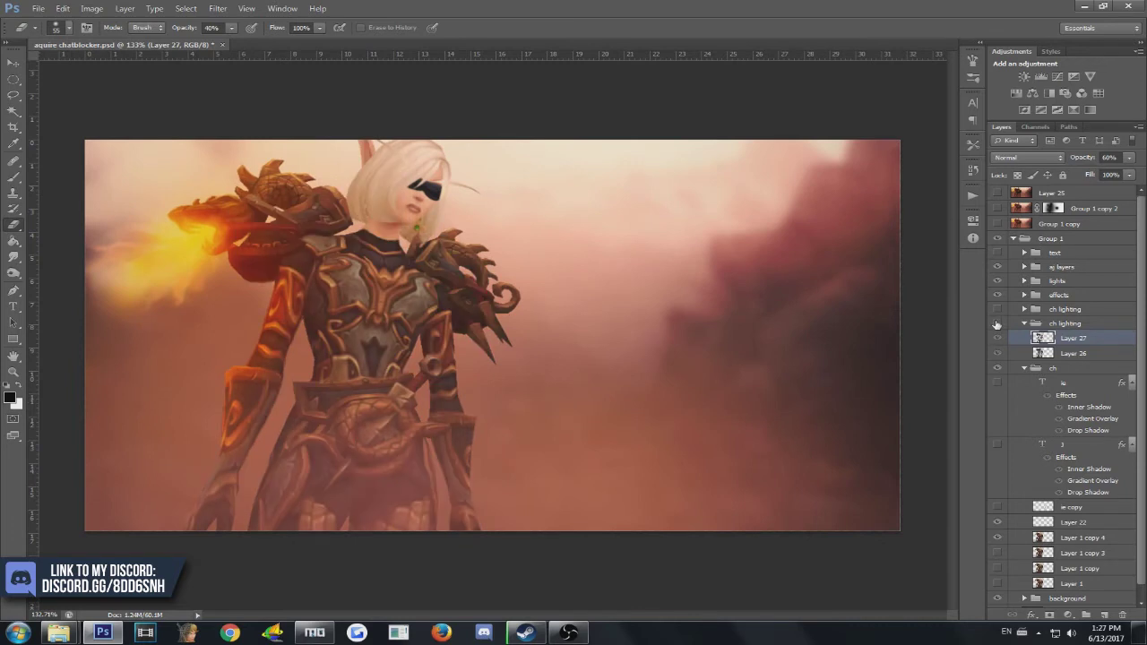
pyautogui.click(996, 323)
pyautogui.click(996, 324)
pyautogui.click(997, 323)
pyautogui.click(996, 324)
pyautogui.click(996, 324)
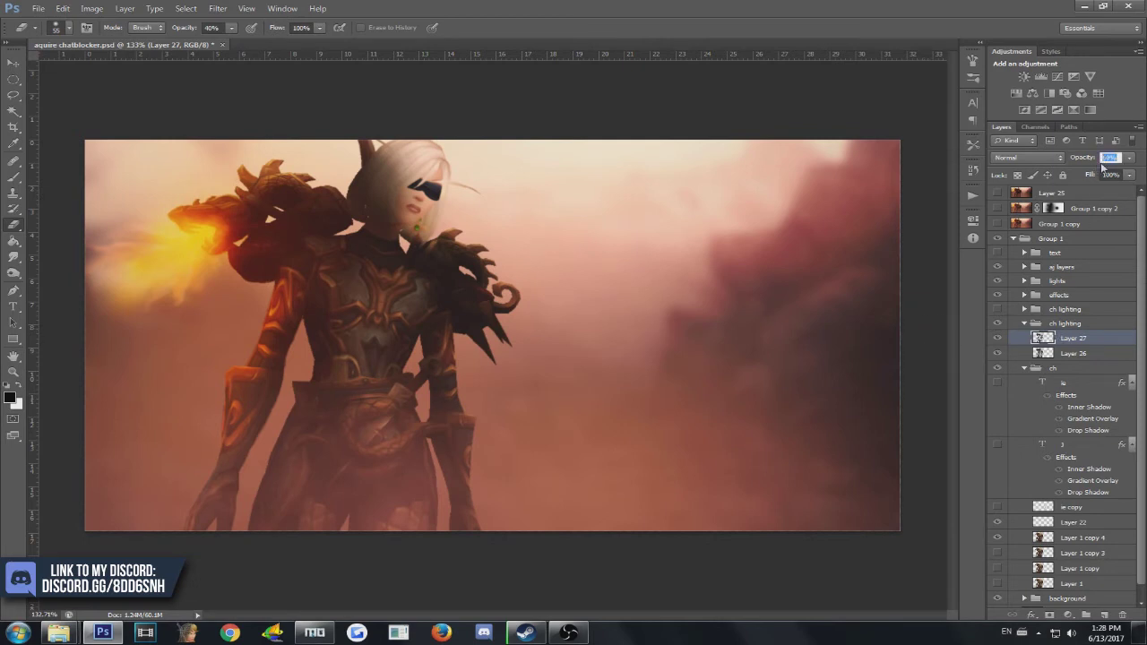
# Set Layer 27's opacity to 40% and check its effect by hiding and showing the layer
pyautogui.write('40')
pyautogui.press('Return')
pyautogui.click(993, 336)
pyautogui.click(994, 335)
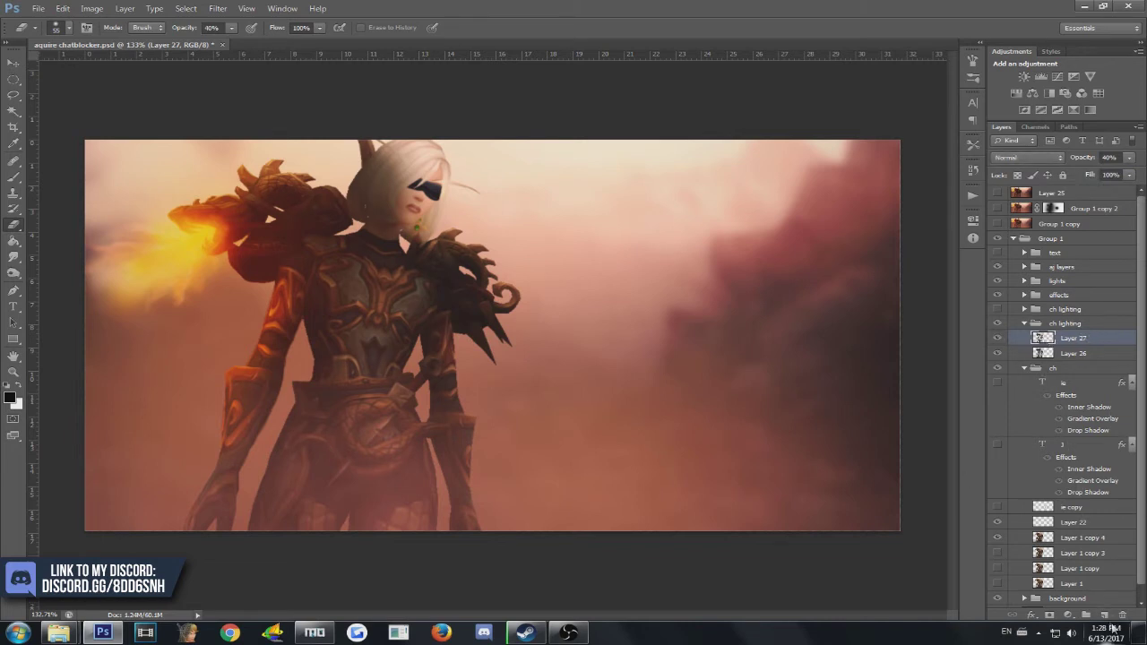
# Add a new layer above Layer 27 in the ch lighting group, with Overlay blending and 40% opacity
pyautogui.click(1103, 614)
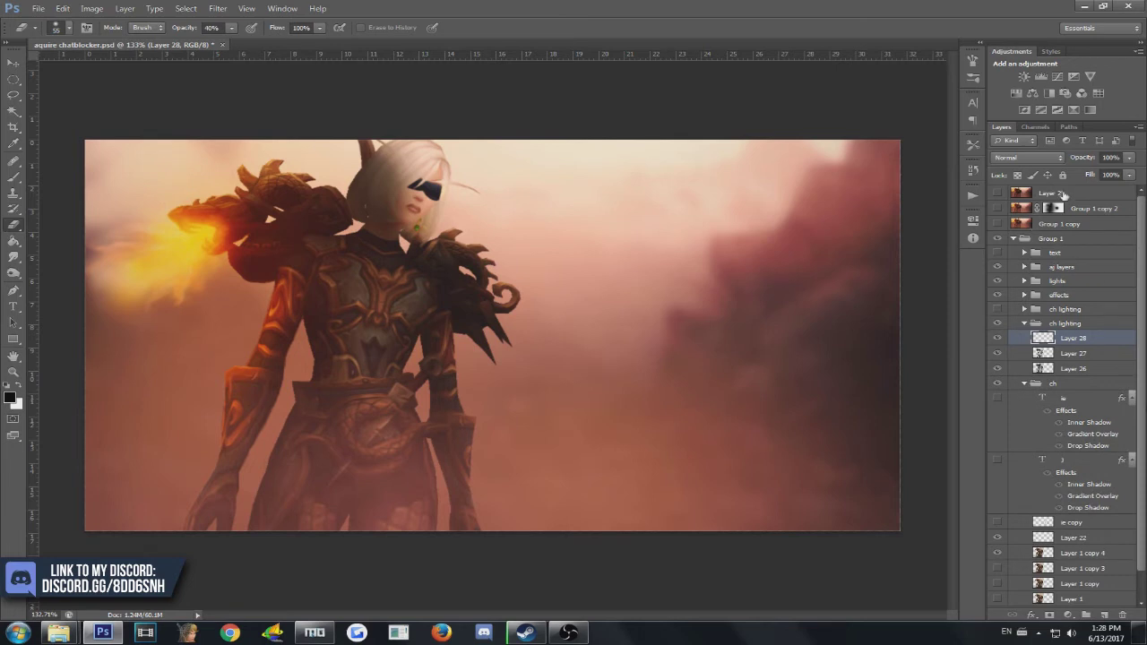
pyautogui.click(1032, 159)
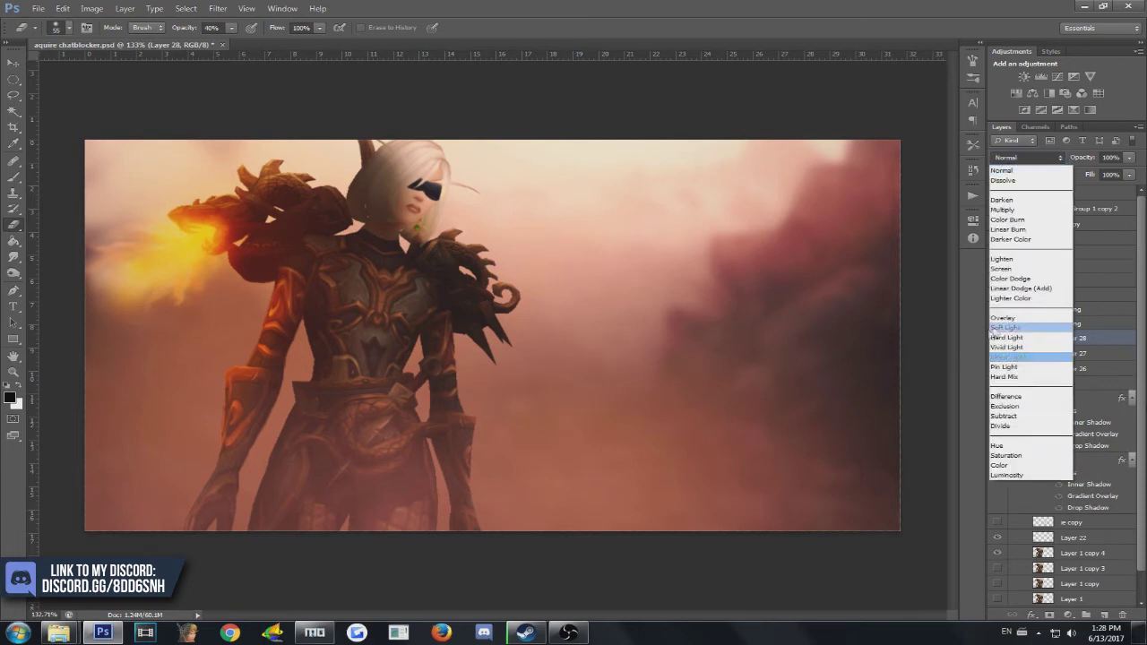
pyautogui.click(1030, 304)
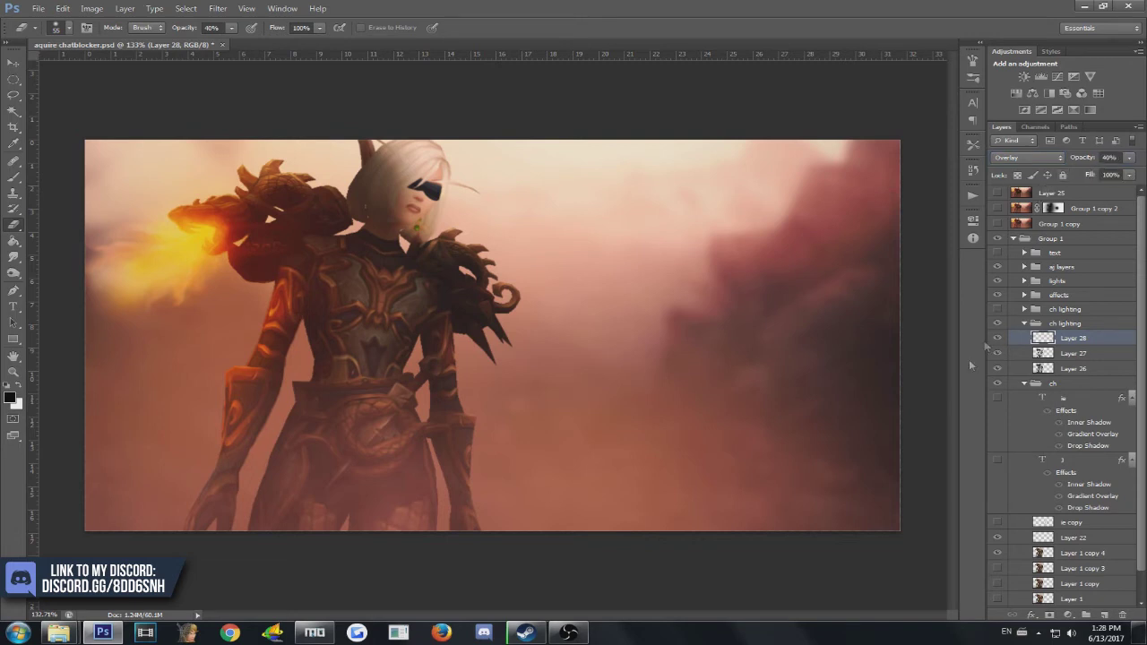
# Load the character's outline as a selection on Layer 28 and set a black brush to 3 px diameter with 4% hardness
pyautogui.press('b')
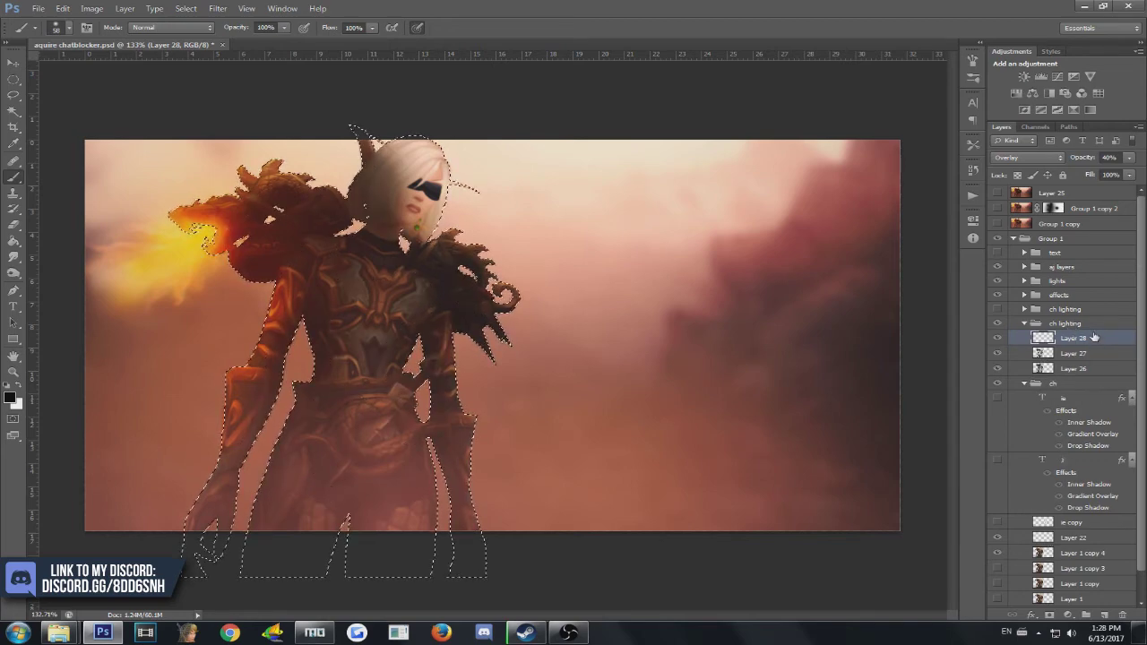
pyautogui.scroll(10, 291, 419)
pyautogui.scroll(10, 622, 328)
pyautogui.hscroll(3, 640, 332)
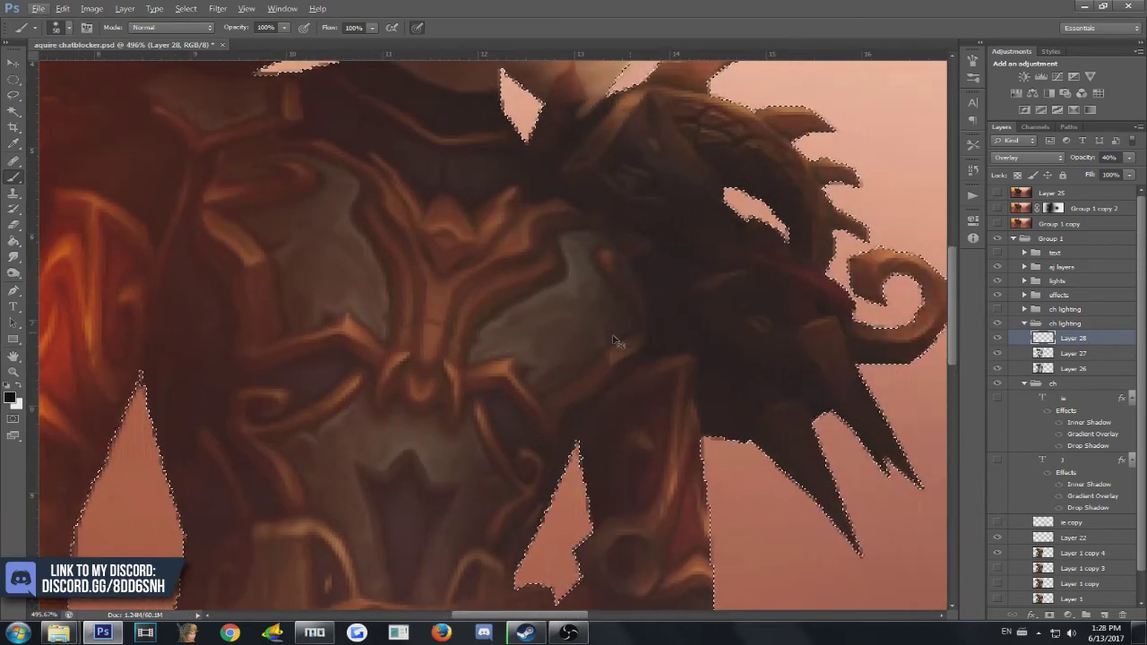
pyautogui.scroll(5, 614, 340)
pyautogui.moveTo(507, 327)
pyautogui.mouseDown()
pyautogui.moveTo(470, 319)
pyautogui.moveTo(361, 346)
pyautogui.mouseUp()
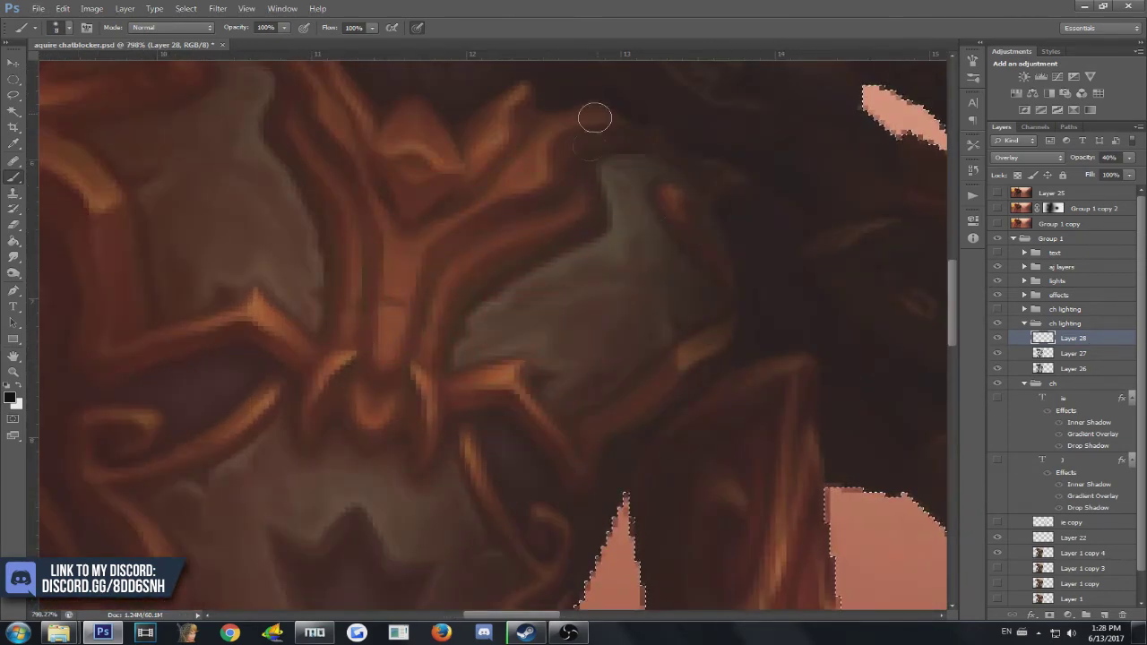
pyautogui.moveTo(464, 316); pyautogui.dragTo(455, 320)
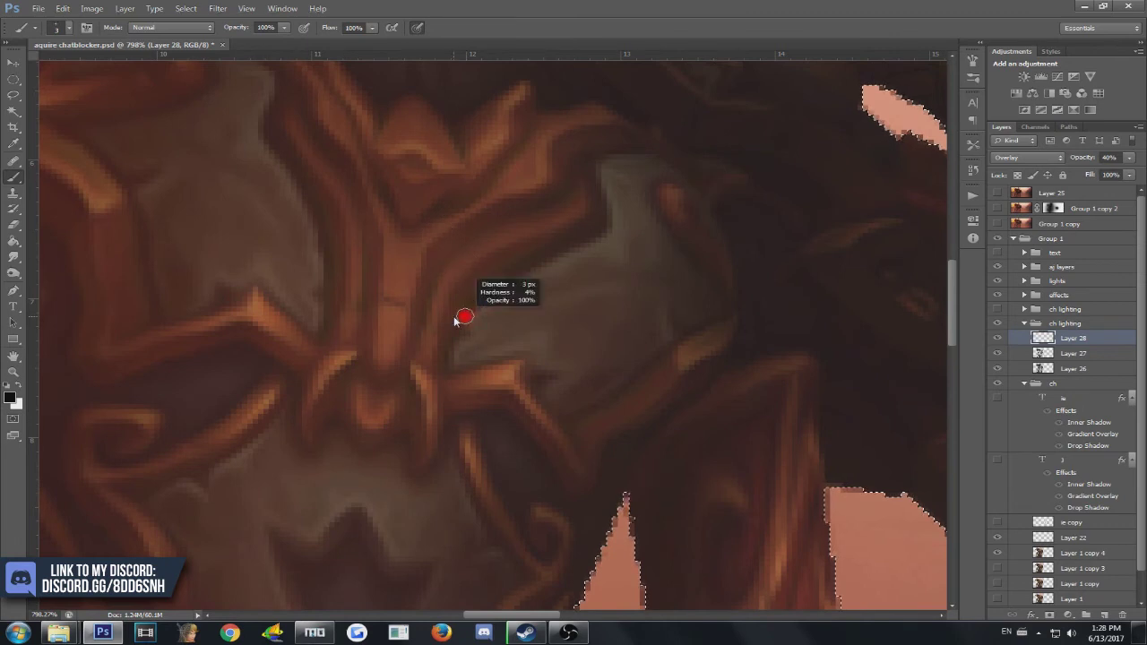
# Paint thin black shadows on Layer 28 along the curved trims and grey panel edges of the chest plate
pyautogui.scroll(3, 478, 372)
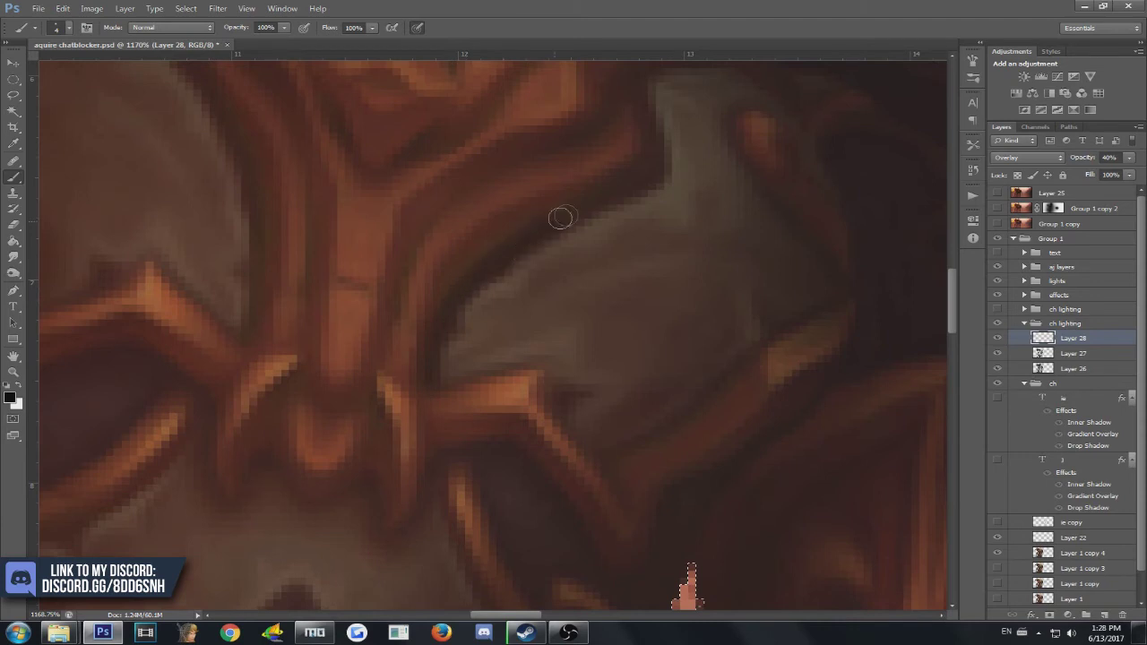
pyautogui.scroll(3, 645, 135)
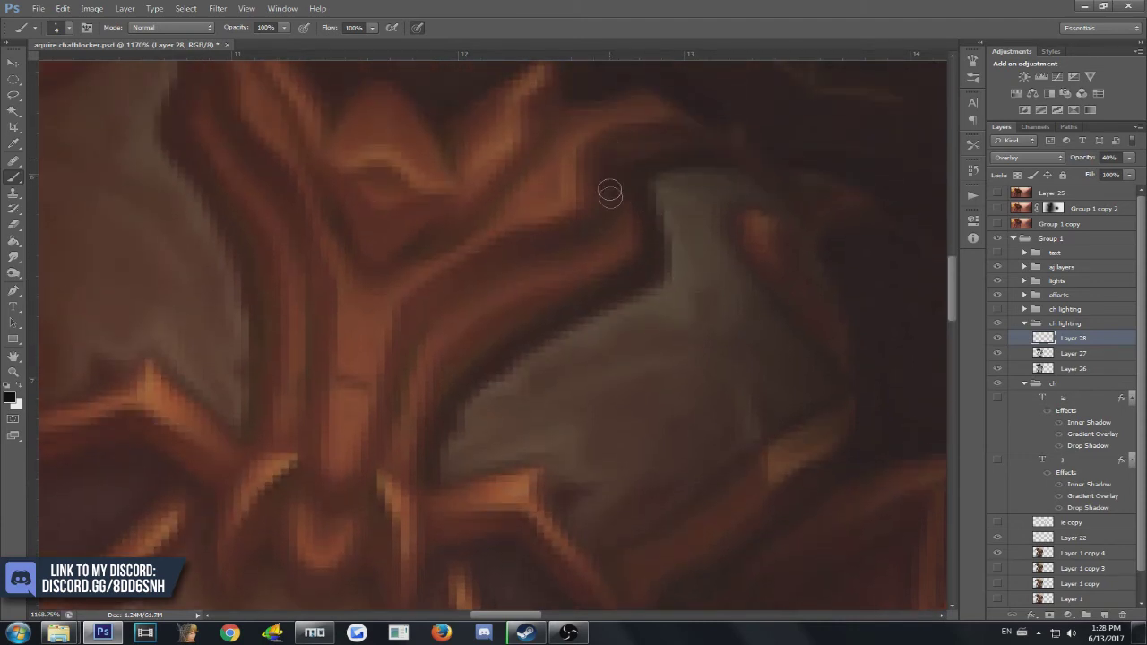
pyautogui.moveTo(484, 276)
pyautogui.mouseDown()
pyautogui.moveTo(433, 332)
pyautogui.moveTo(403, 403)
pyautogui.moveTo(401, 475)
pyautogui.mouseUp()
pyautogui.scroll(-3, 401, 475)
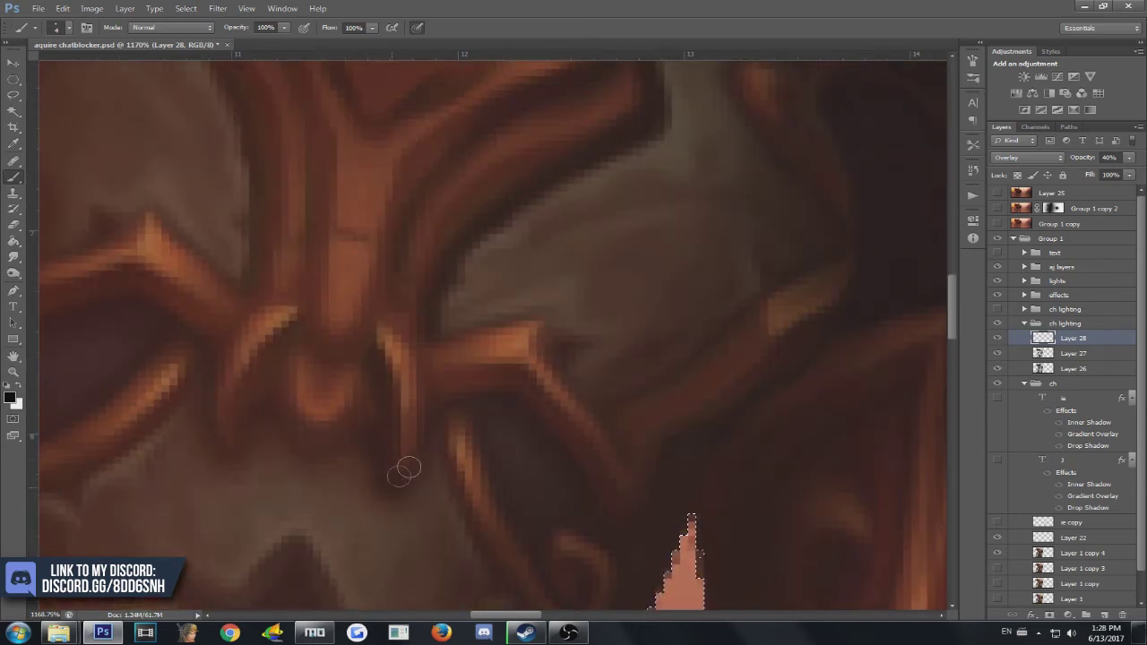
pyautogui.scroll(-1, 439, 413)
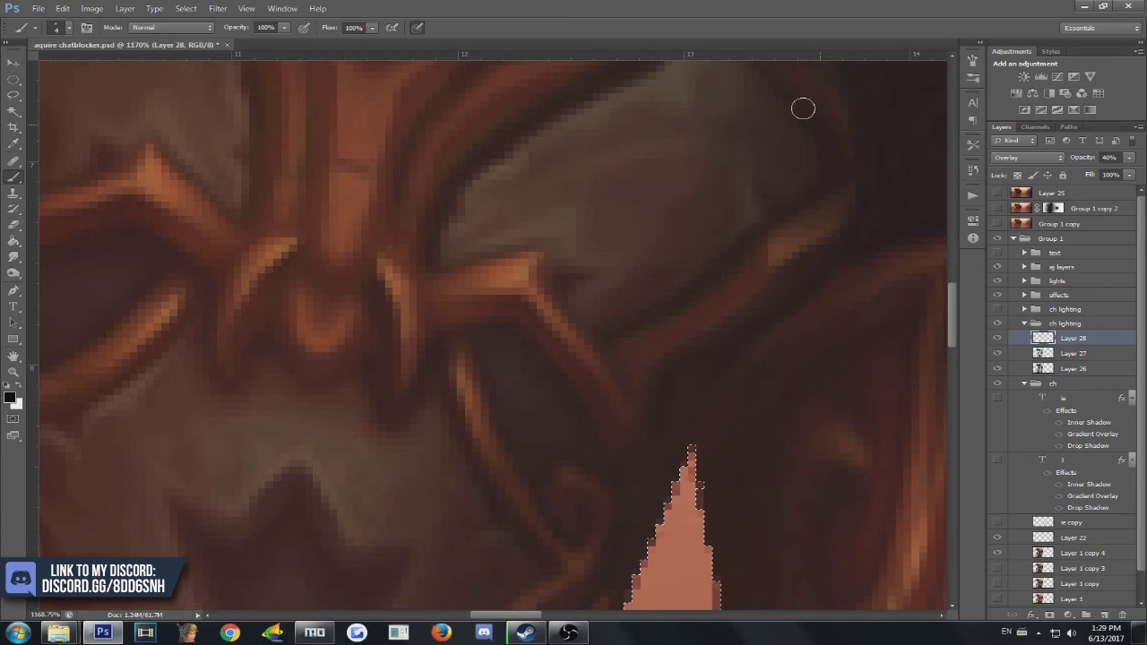
pyautogui.scroll(3, 722, 182)
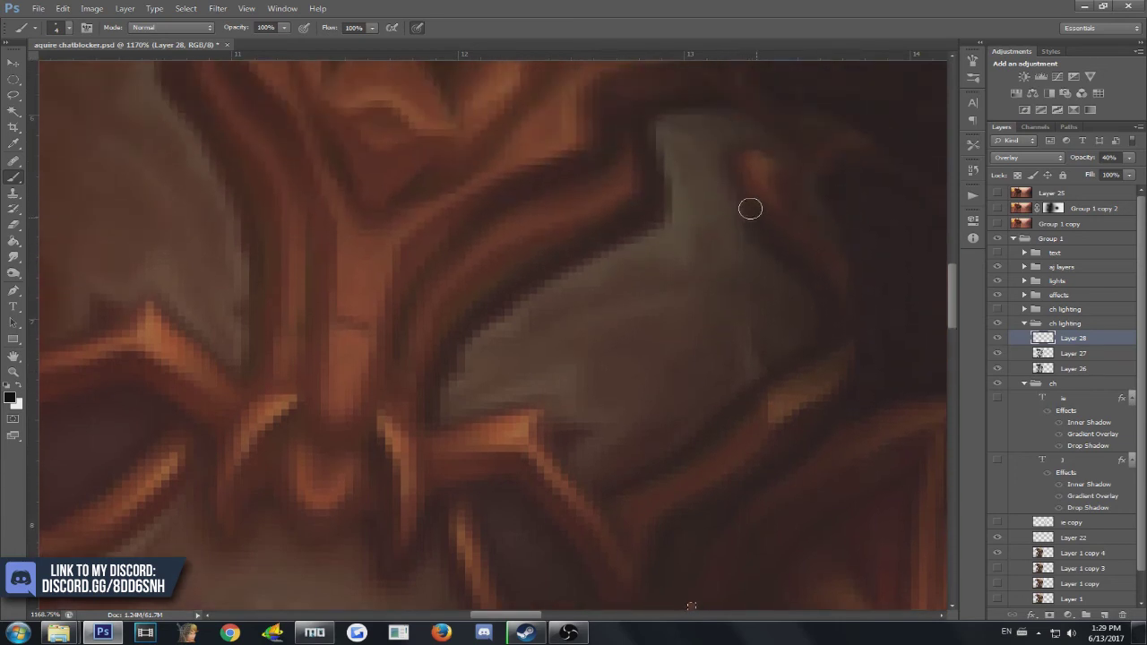
pyautogui.moveTo(803, 165)
pyautogui.mouseDown()
pyautogui.moveTo(724, 243)
pyautogui.moveTo(671, 238)
pyautogui.moveTo(389, 273)
pyautogui.mouseUp()
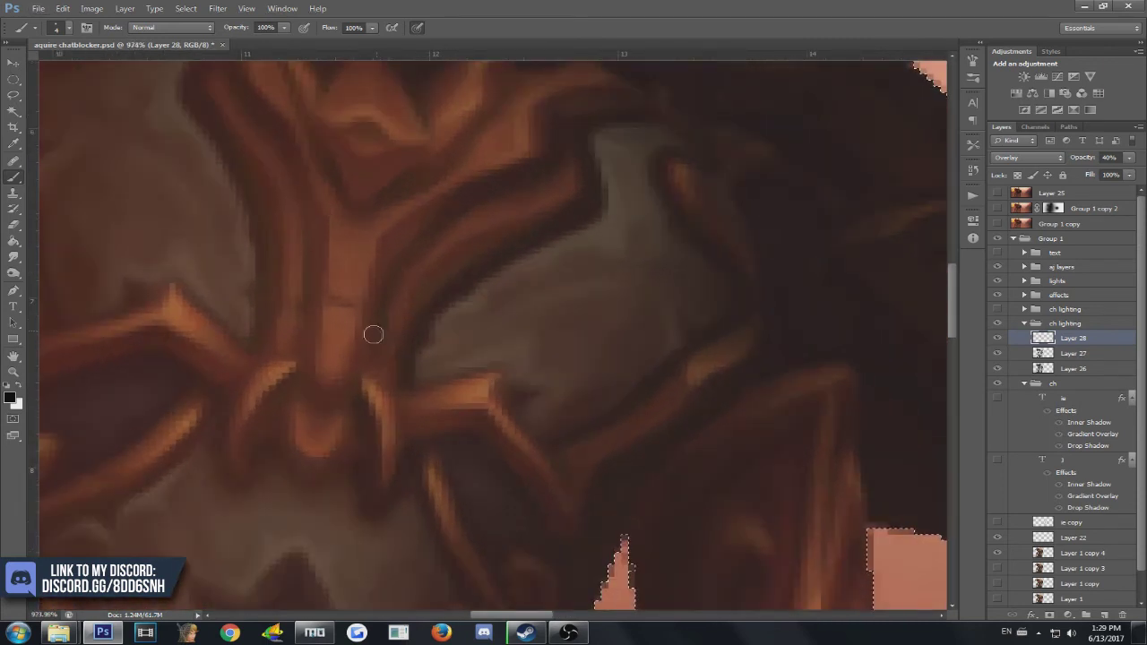
# Deepen the shading along the chest plate's upper trim beside the dark shoulder pad with more fine black strokes
pyautogui.scroll(2, 505, 235)
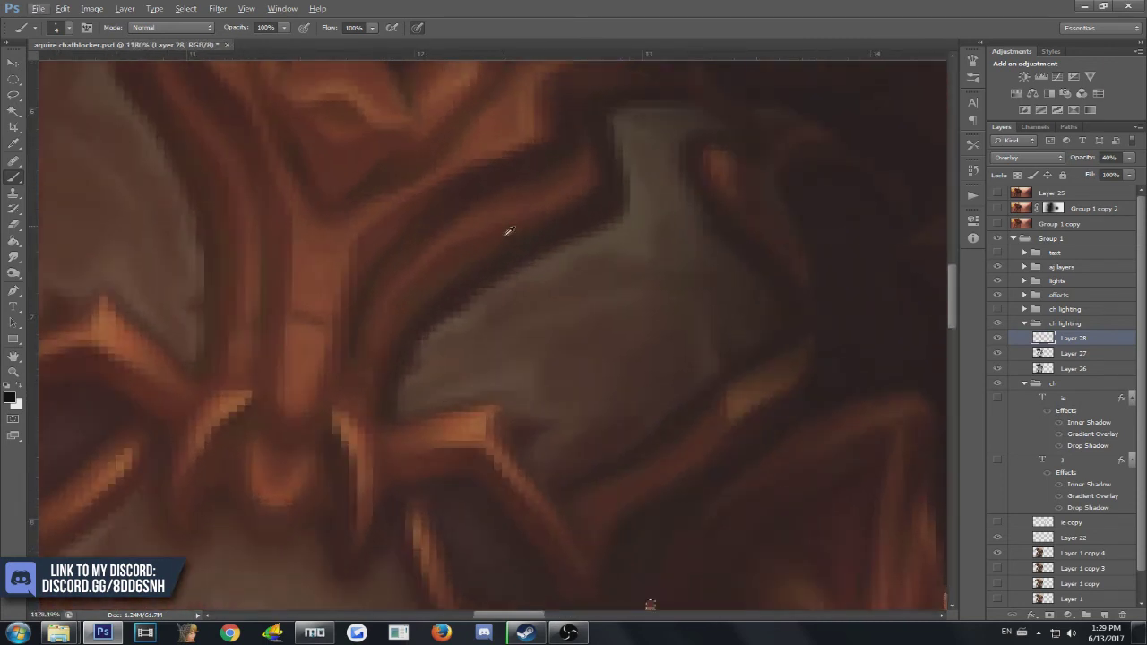
pyautogui.scroll(3, 493, 246)
pyautogui.moveTo(403, 302)
pyautogui.mouseDown()
pyautogui.moveTo(374, 325)
pyautogui.moveTo(431, 299)
pyautogui.moveTo(518, 172)
pyautogui.mouseUp()
pyautogui.scroll(-10, 511, 271)
pyautogui.scroll(-3, 513, 273)
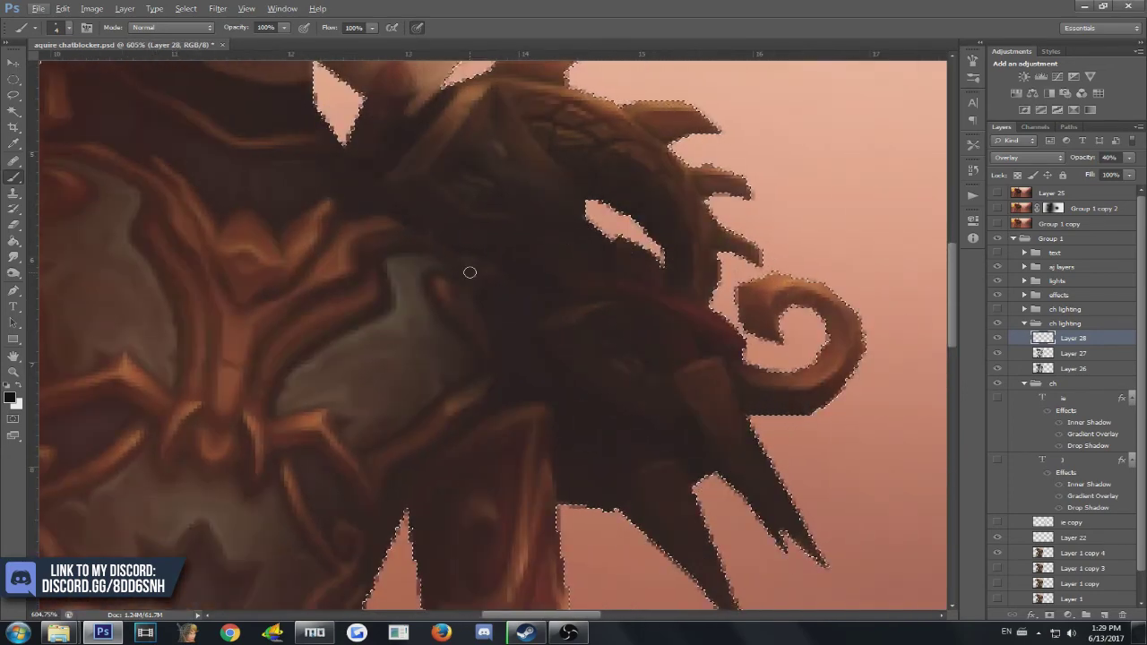
# Paint fine black shading around the trims and round fitting of the upper arm below the dark shoulder pad
pyautogui.scroll(5, 456, 440)
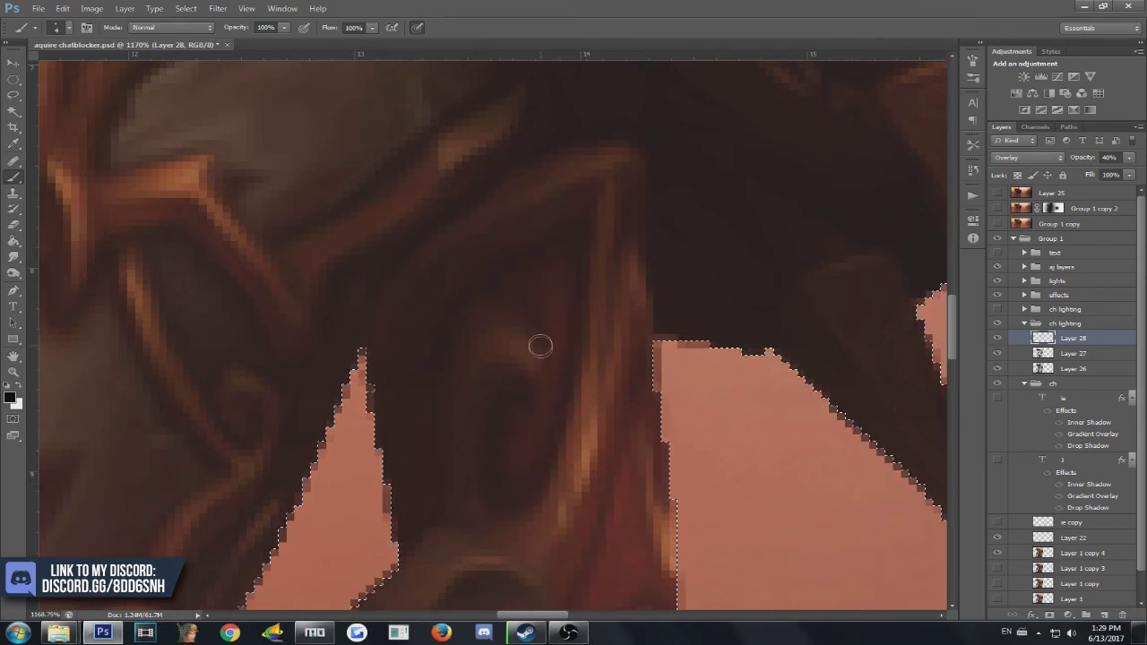
pyautogui.scroll(-1, 502, 472)
pyautogui.scroll(-4, 503, 471)
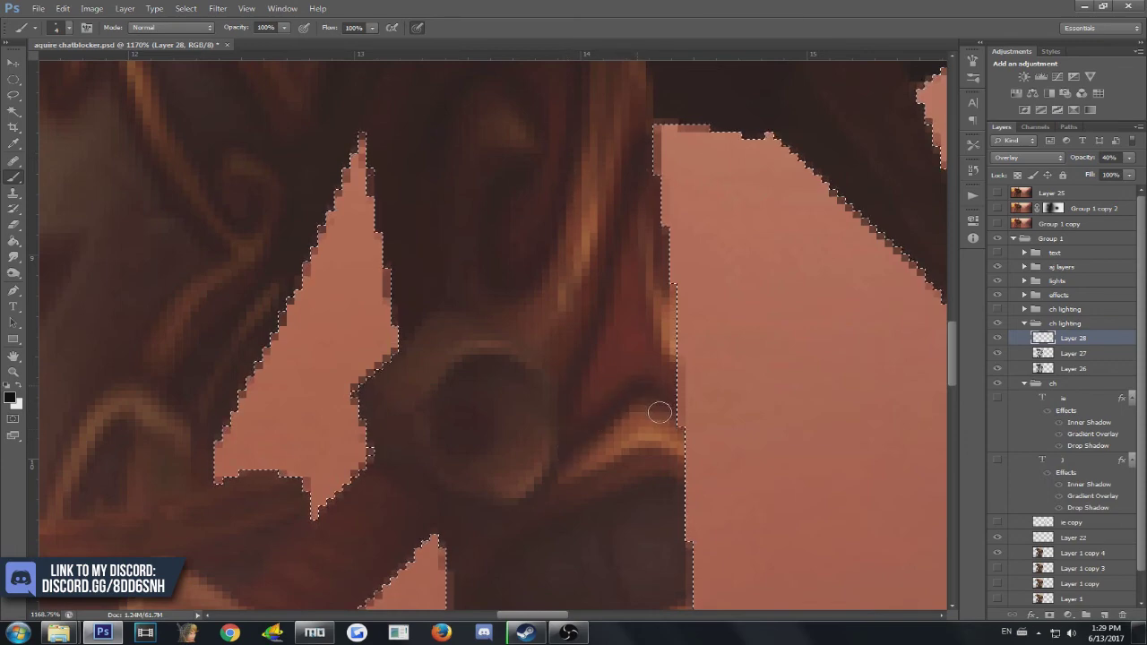
pyautogui.scroll(-3, 619, 405)
pyautogui.scroll(2, 571, 463)
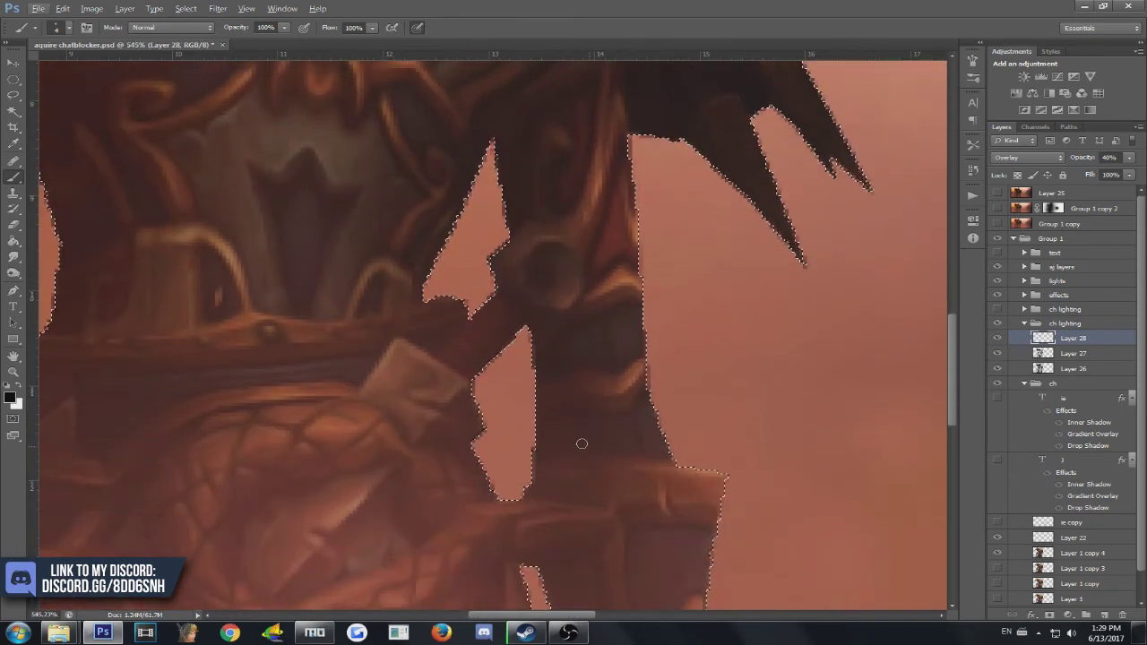
# Add fine black shadows around the abdomen's pointed emblem, the small arches and the belt edge
pyautogui.hscroll(-3, 192, 302)
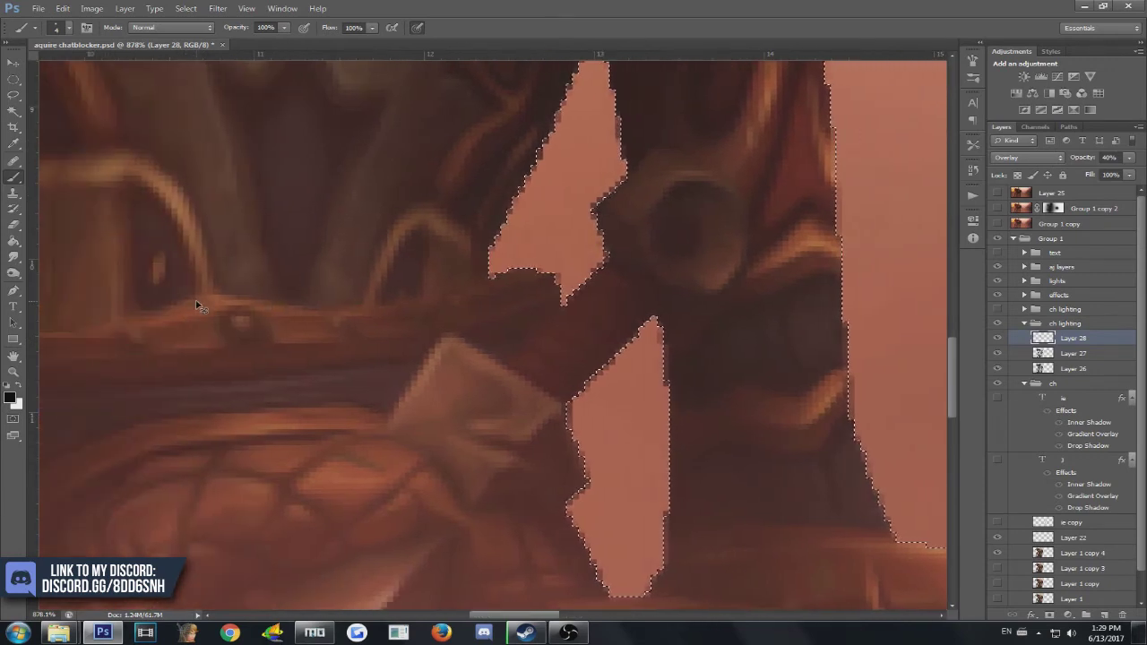
pyautogui.scroll(4, 192, 300)
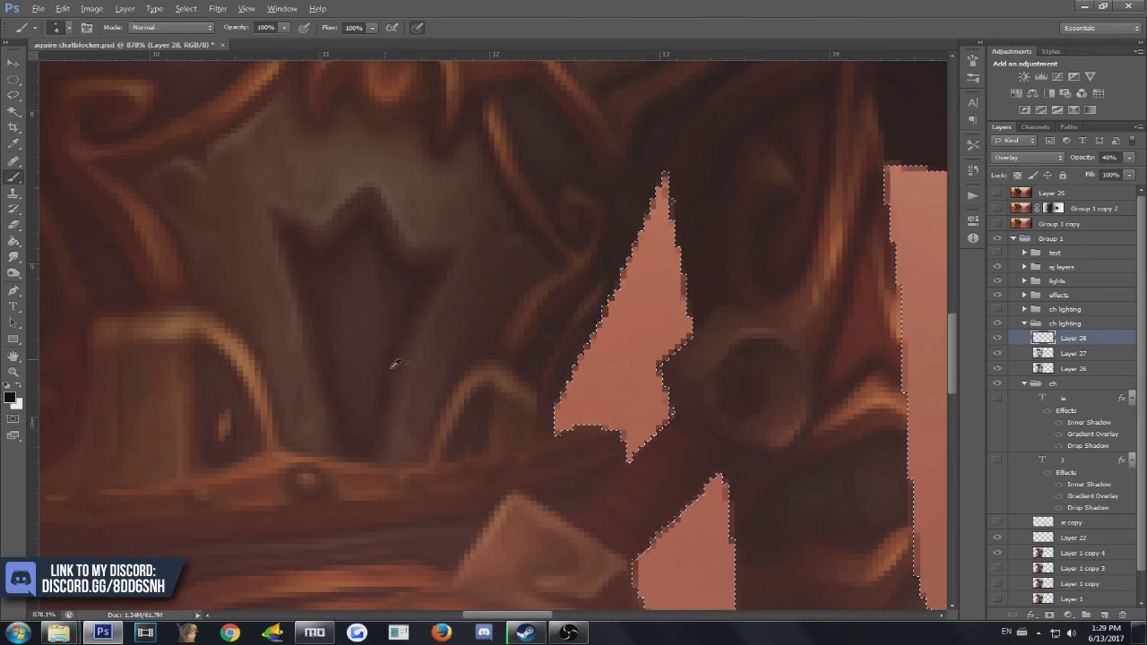
pyautogui.scroll(-5, 389, 366)
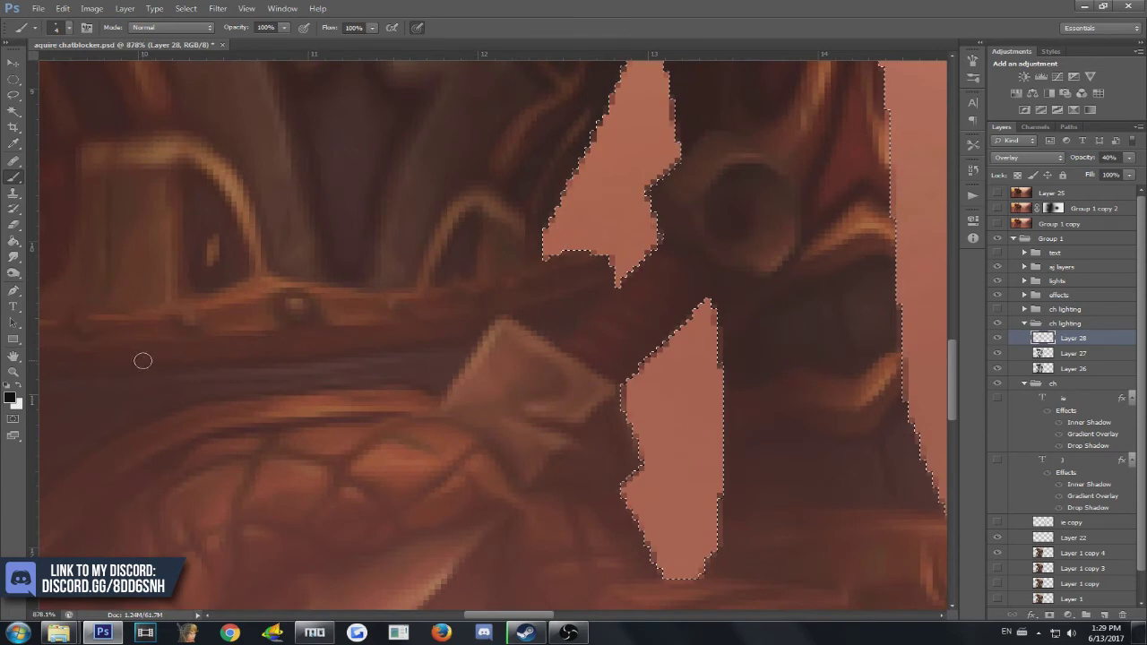
pyautogui.scroll(3, 475, 341)
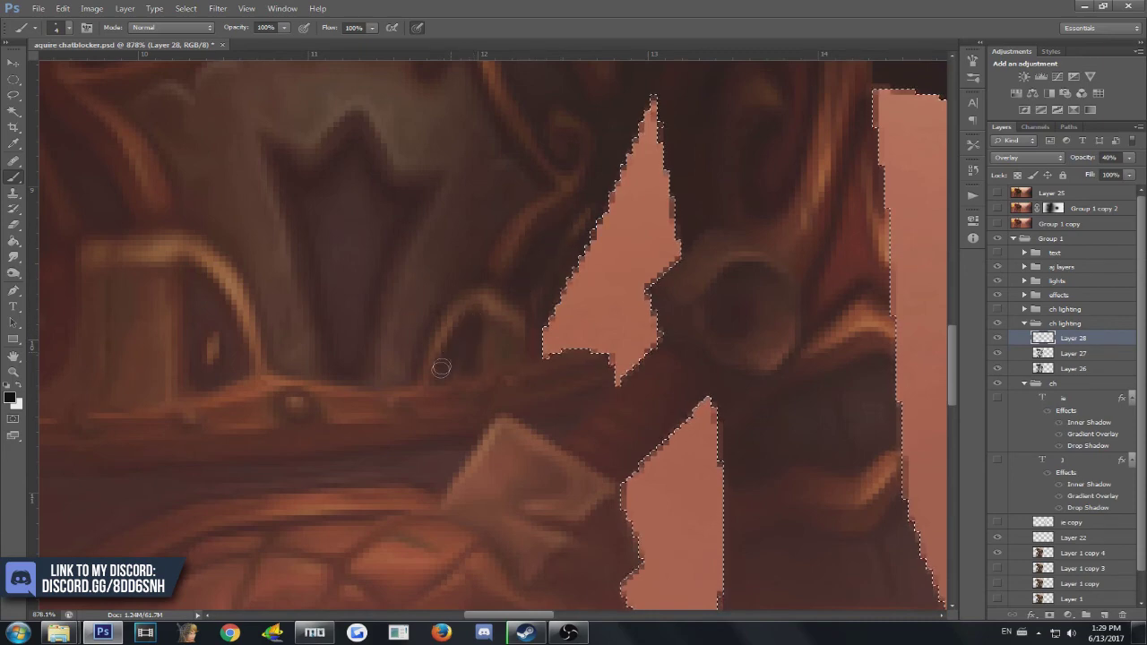
pyautogui.scroll(-2, 440, 453)
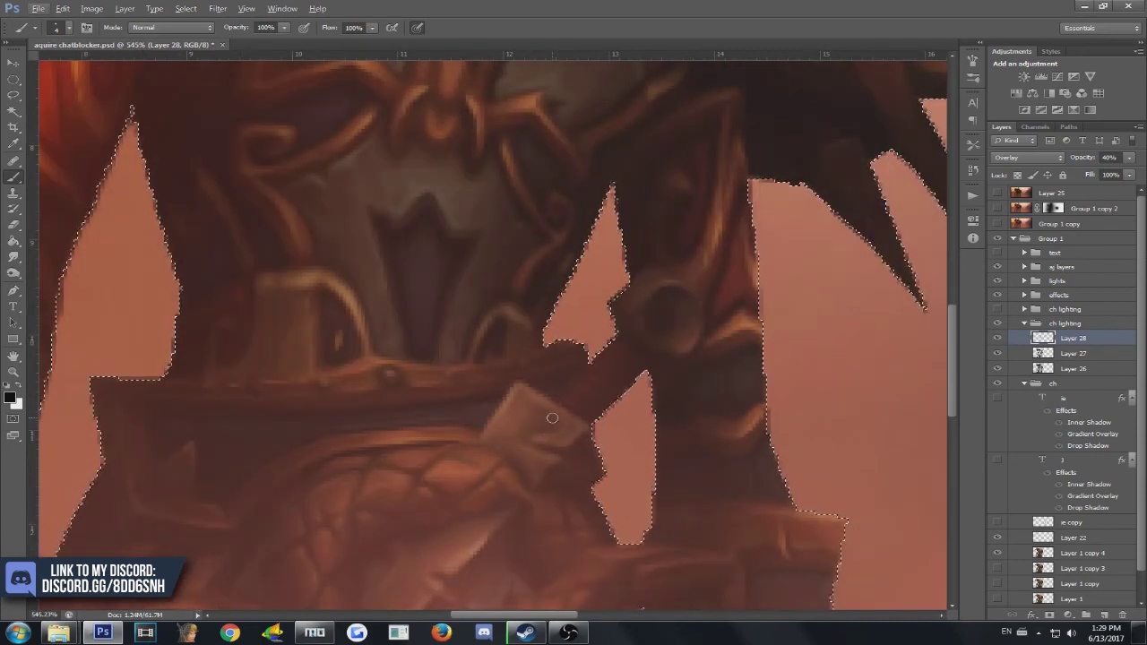
# Shade the creases of the lower arm and the upper edge of its bracer beside the skirt with fine black strokes
pyautogui.scroll(-1, 566, 417)
pyautogui.hscroll(3, 565, 418)
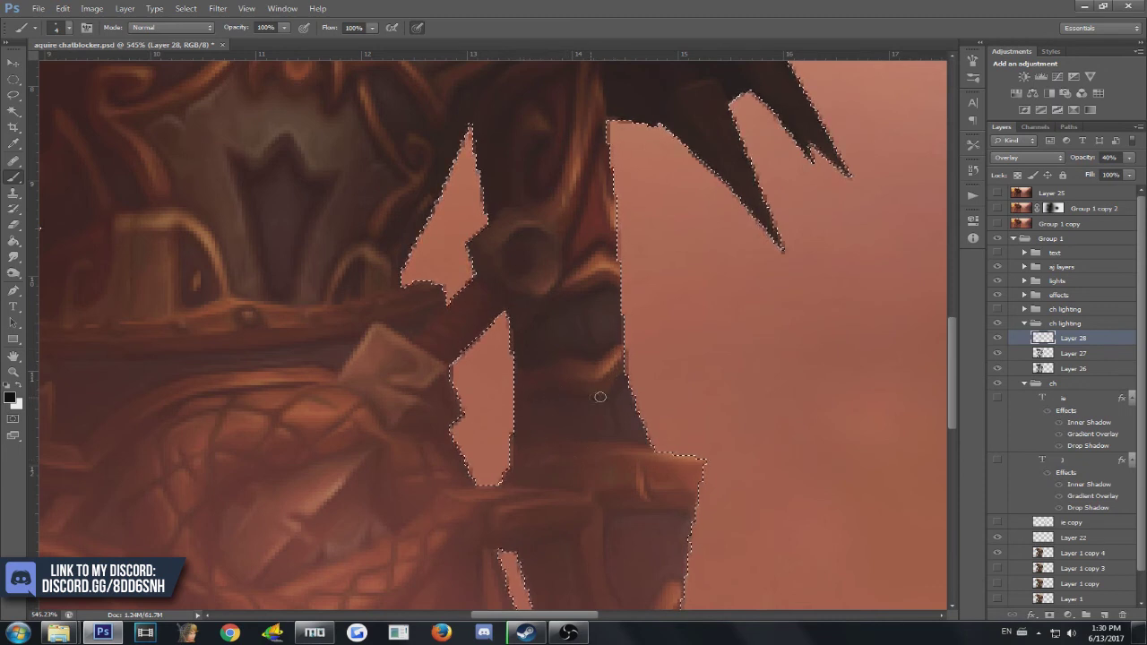
pyautogui.scroll(-3, 622, 378)
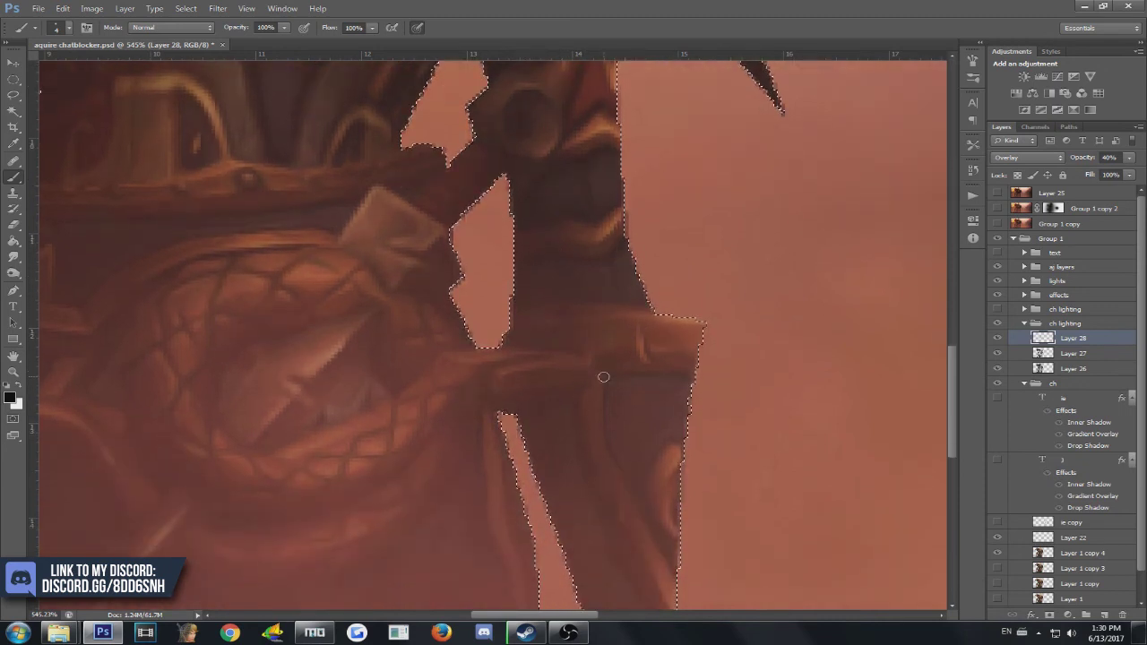
pyautogui.scroll(-6, 605, 374)
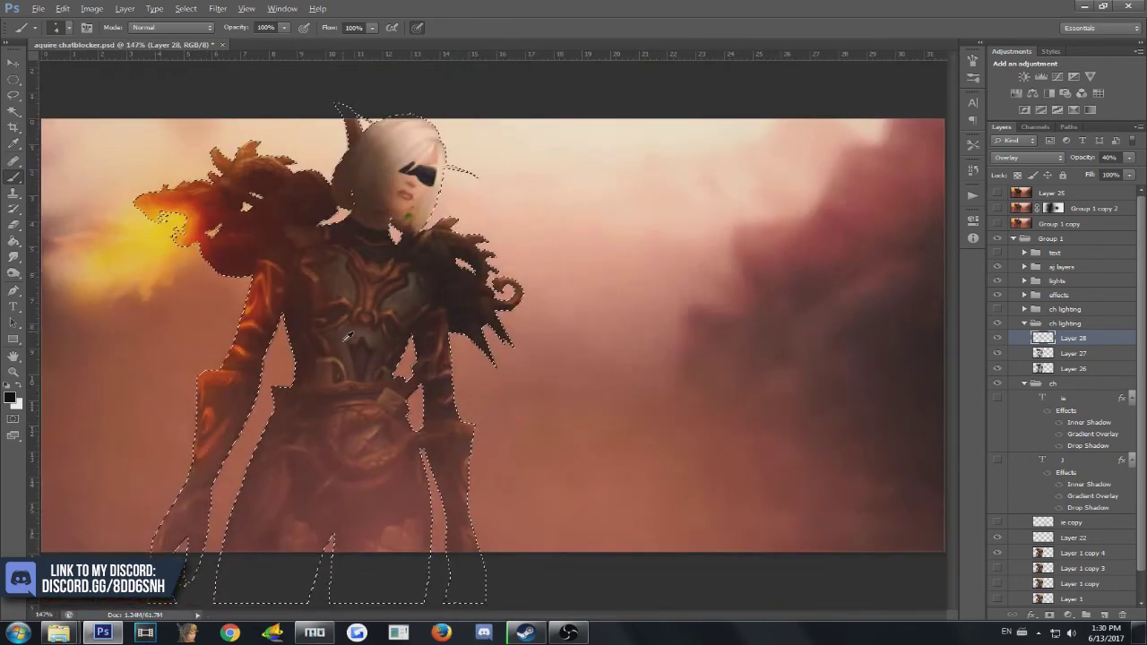
# Clear the character selection and check Layer 28's effect by repeatedly hiding and showing the layer
pyautogui.scroll(1, 327, 334)
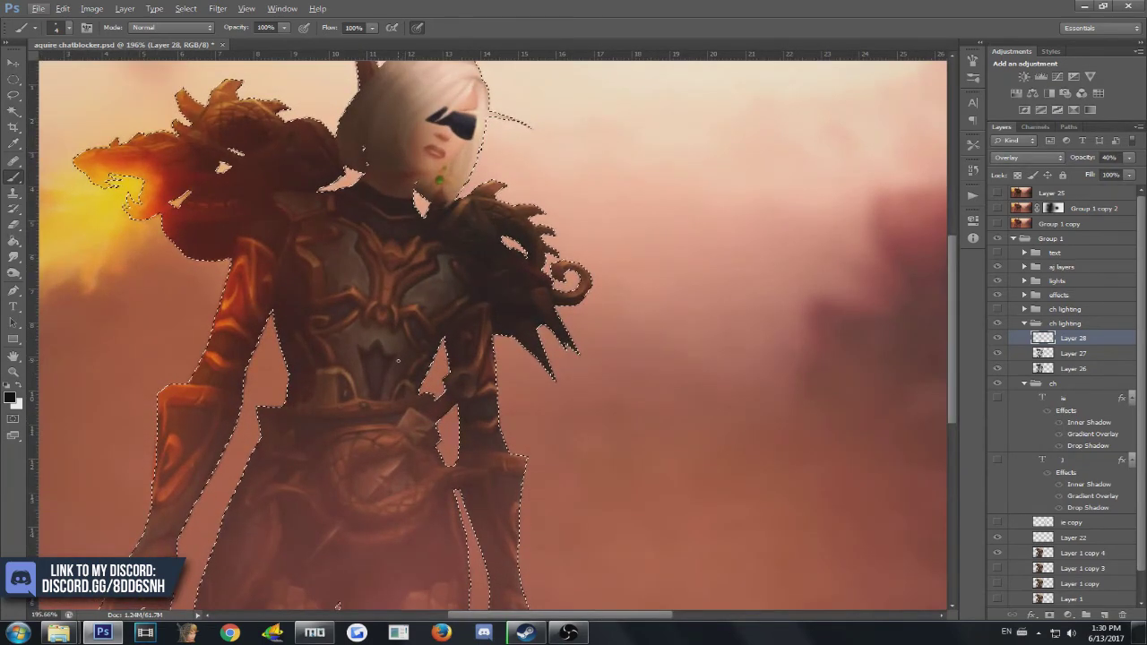
pyautogui.click(997, 338)
pyautogui.click(997, 337)
pyautogui.click(997, 339)
pyautogui.click(997, 339)
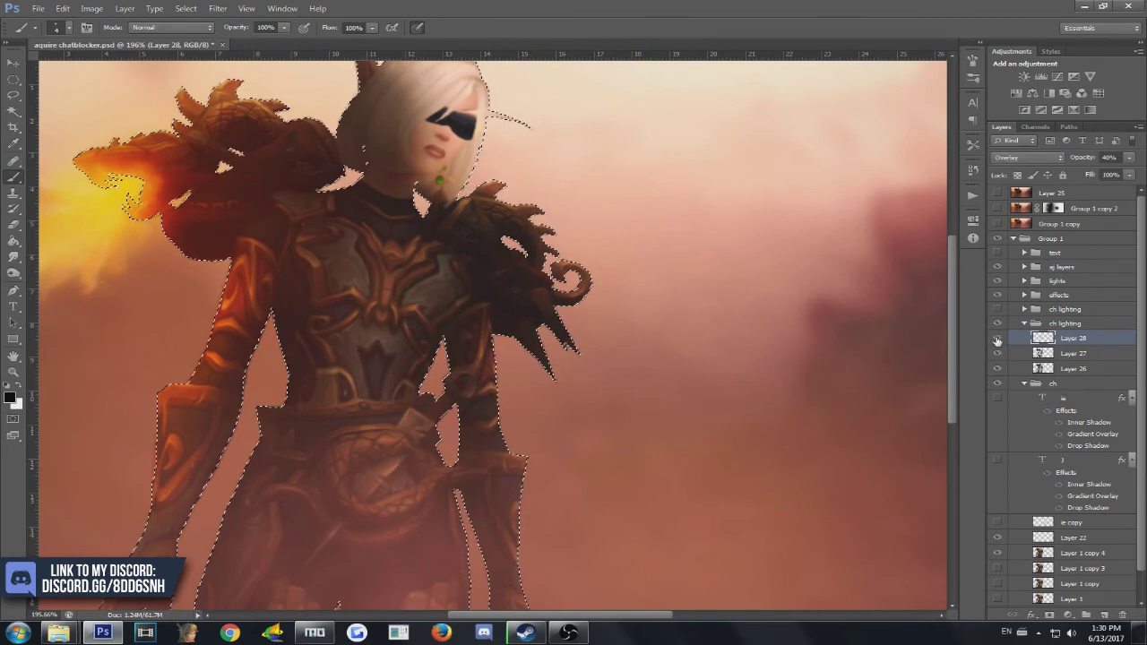
pyautogui.hotkey('ctrl', 'd')
pyautogui.click(997, 339)
pyautogui.click(997, 340)
pyautogui.click(997, 340)
pyautogui.click(997, 341)
pyautogui.click(997, 340)
pyautogui.click(997, 341)
pyautogui.click(998, 340)
pyautogui.click(998, 341)
pyautogui.click(997, 341)
pyautogui.click(997, 341)
pyautogui.click(998, 341)
pyautogui.click(997, 340)
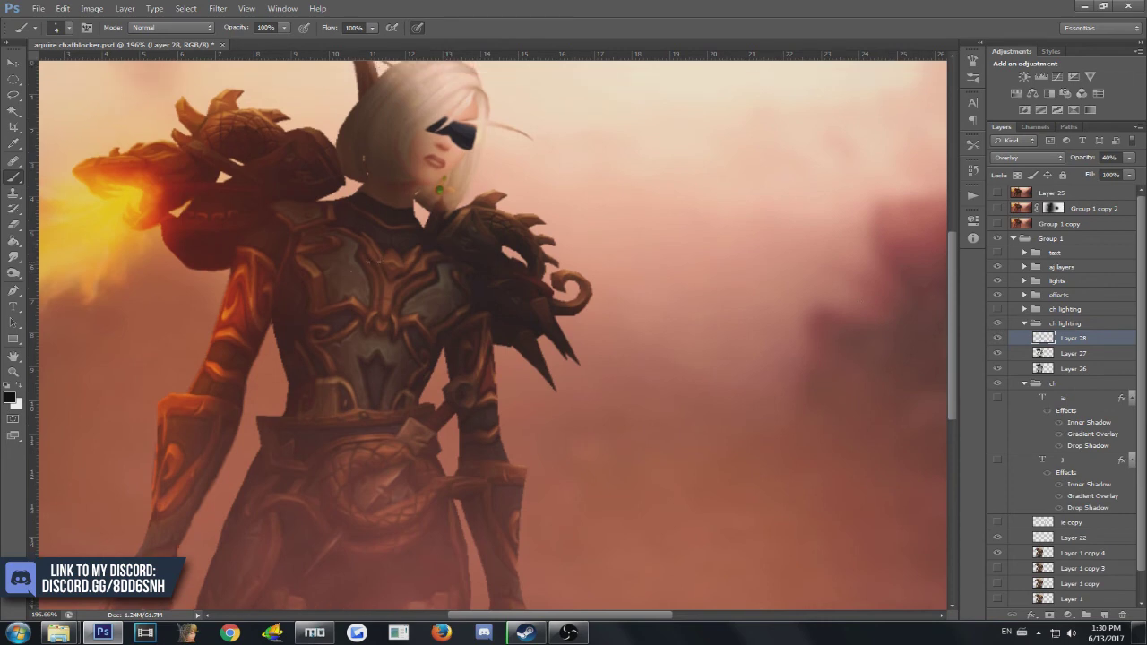
# Hide the rebuilt ch lighting group and compare the character with the original ch lighting group hidden and shown
pyautogui.click(999, 322)
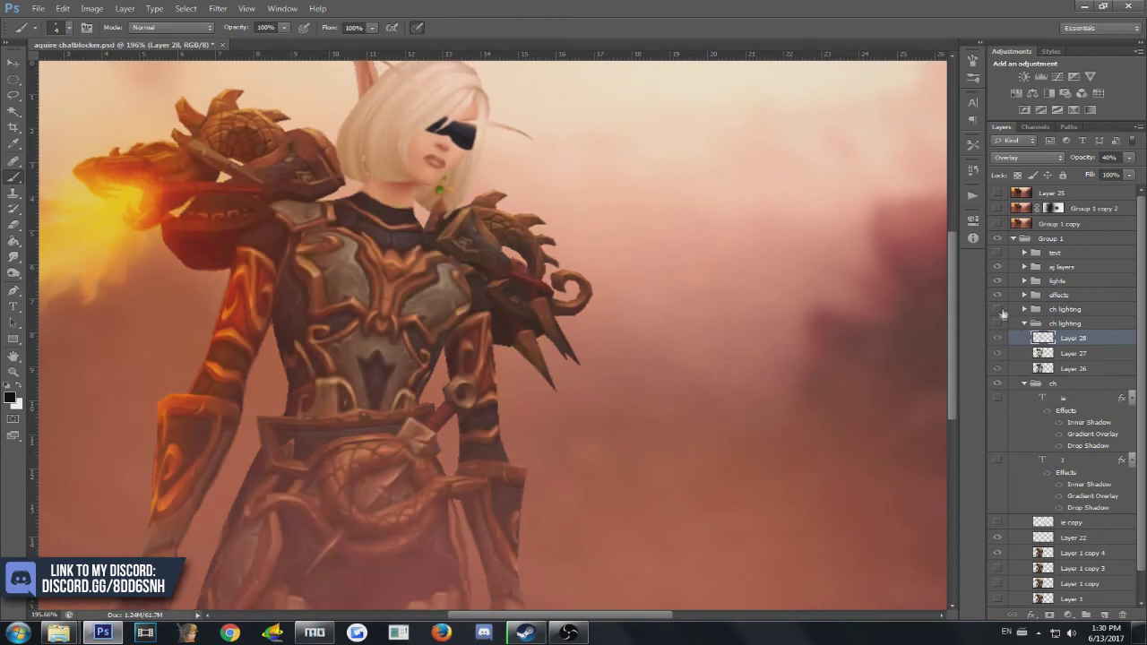
pyautogui.click(999, 308)
pyautogui.click(1000, 309)
pyautogui.click(999, 308)
pyautogui.click(1000, 308)
pyautogui.click(1000, 309)
pyautogui.scroll(-5, 402, 326)
pyautogui.scroll(3, 403, 323)
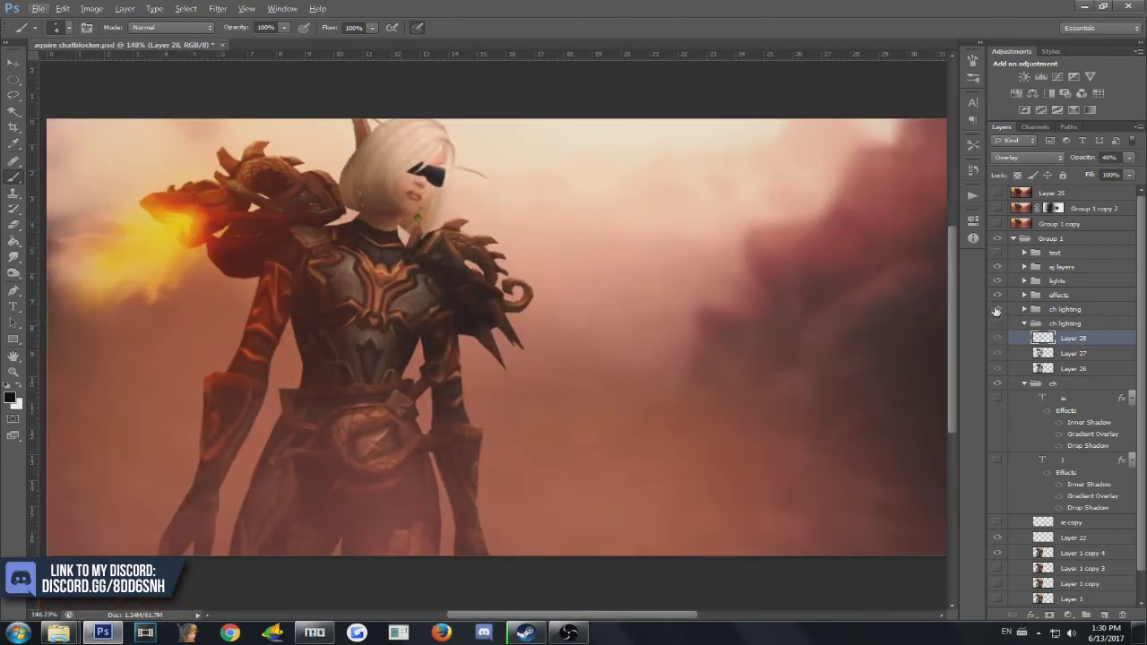
pyautogui.click(995, 309)
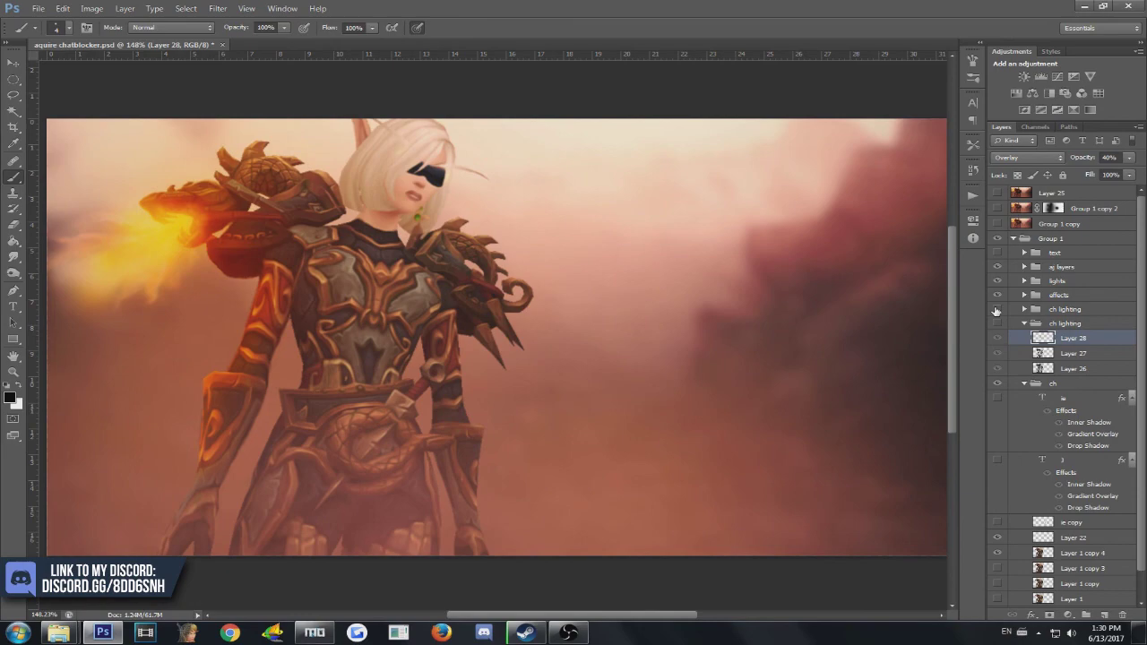
pyautogui.click(995, 309)
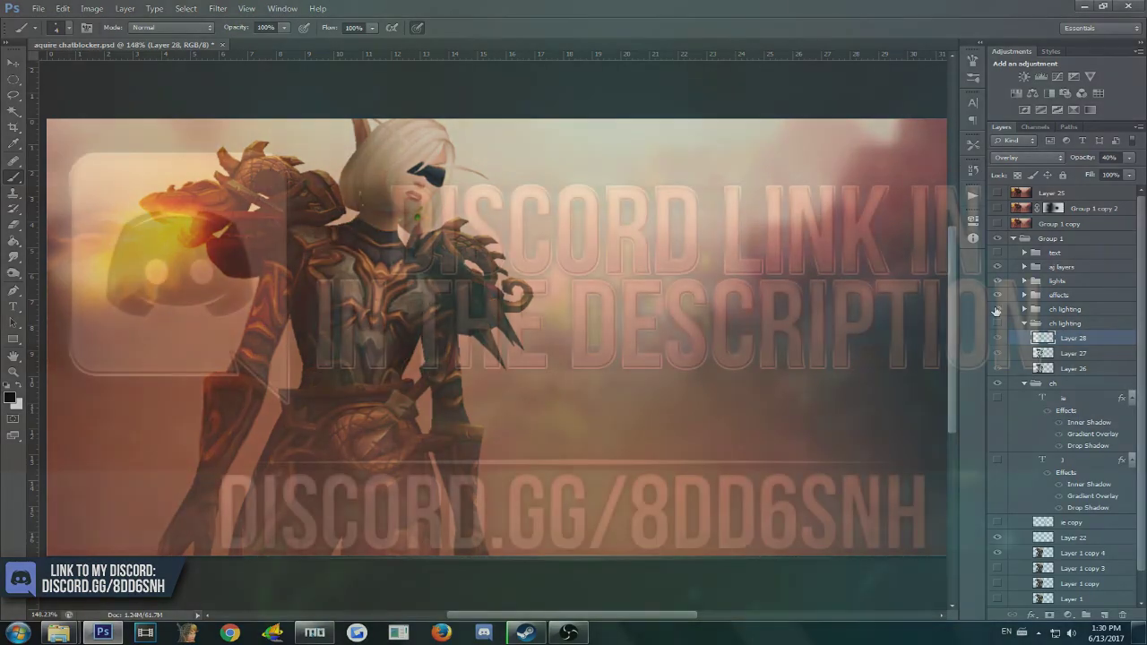